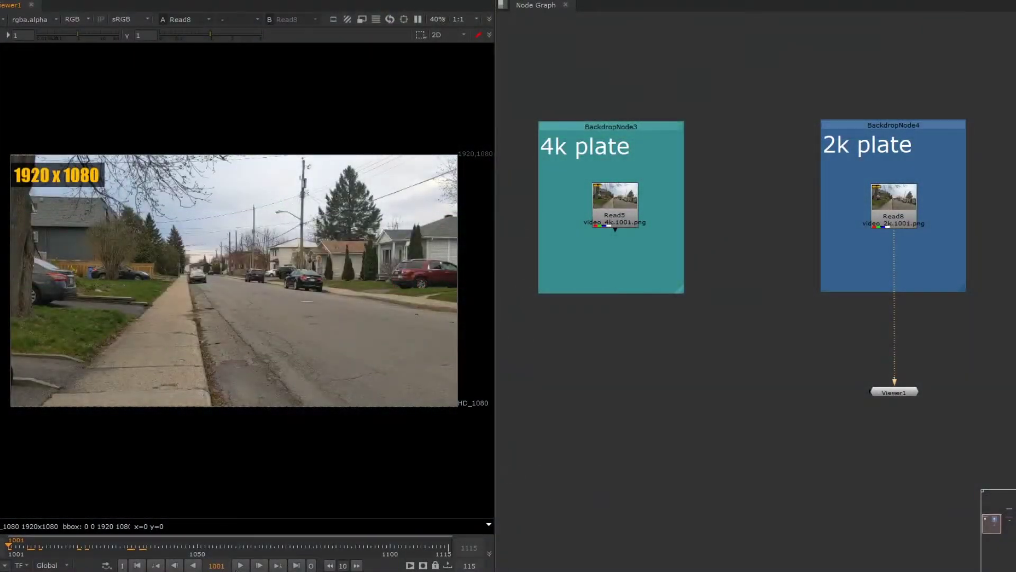
# Play back the 2k plate in the viewer and return to the first frame
pyautogui.click(240, 565)
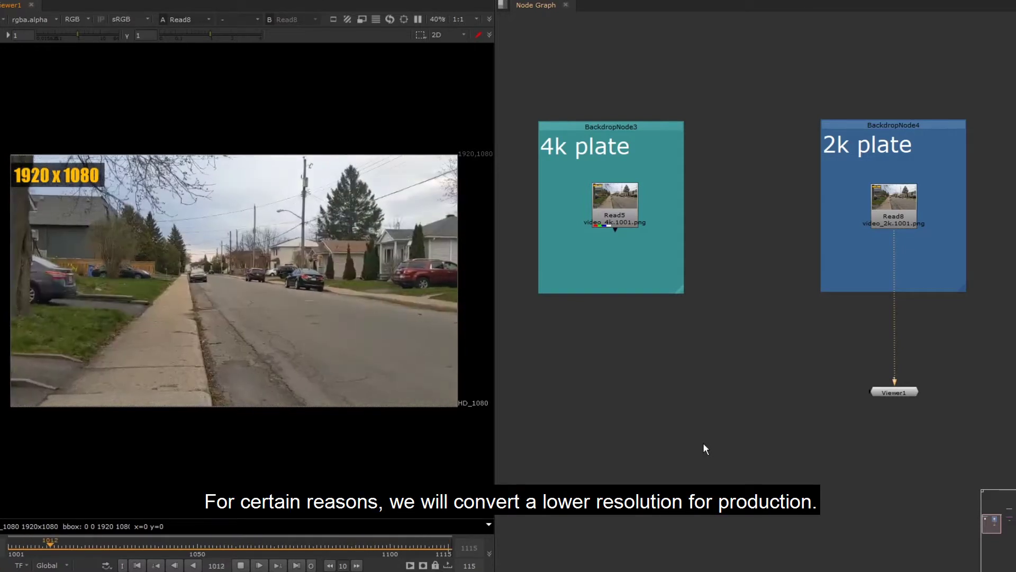
pyautogui.click(241, 566)
pyautogui.click(701, 349)
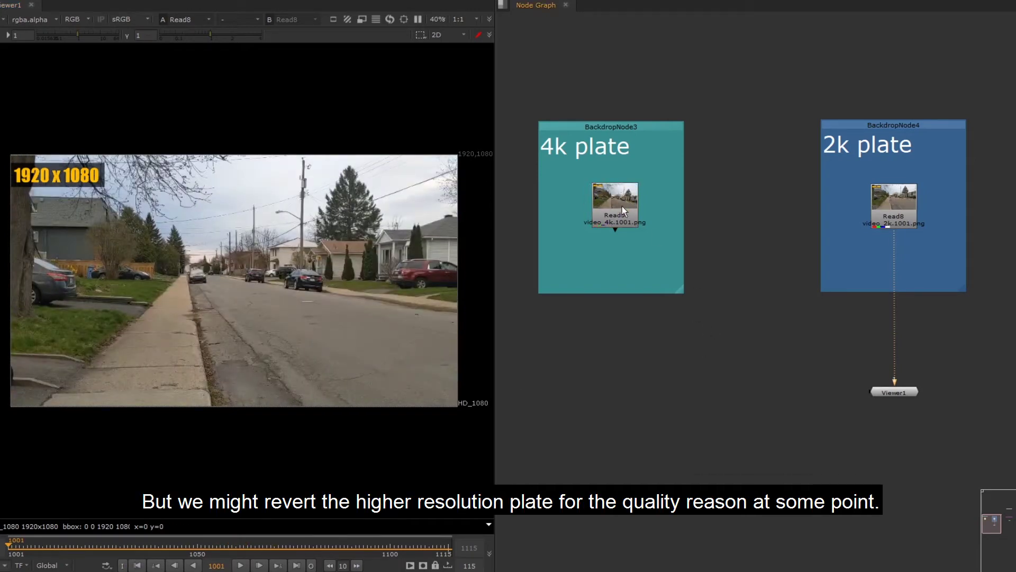
# View the 4k plate and add a Reformat node set to root.format 1920x1080 followed by a Write node below it
pyautogui.press('1')
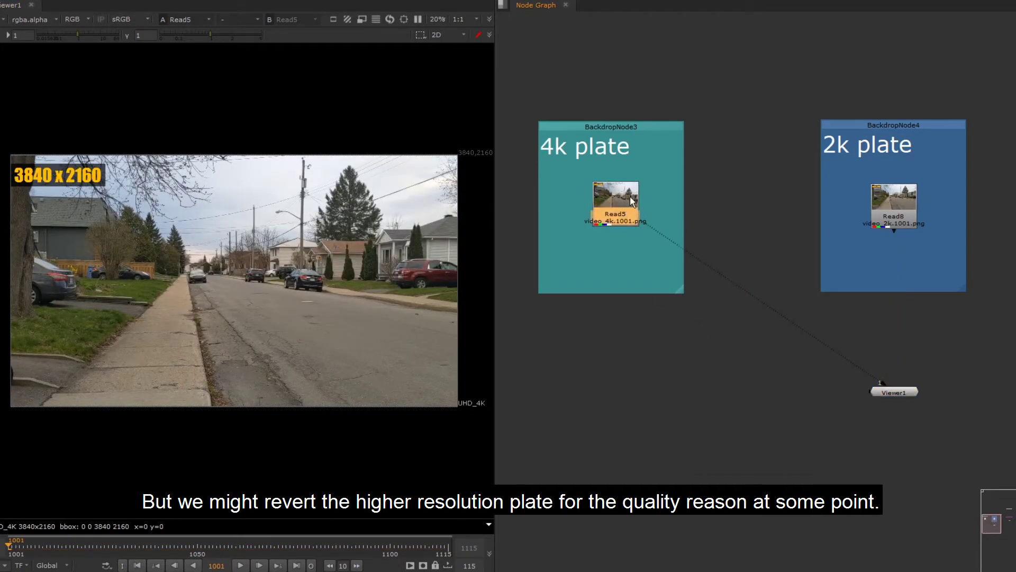
pyautogui.press('Tab')
pyautogui.write('reformat')
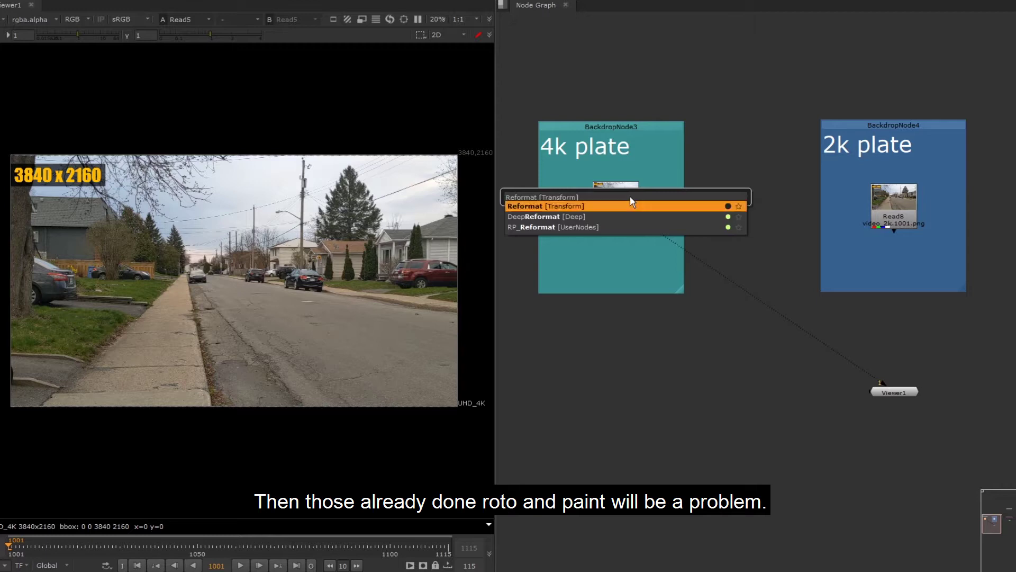
pyautogui.press('Return')
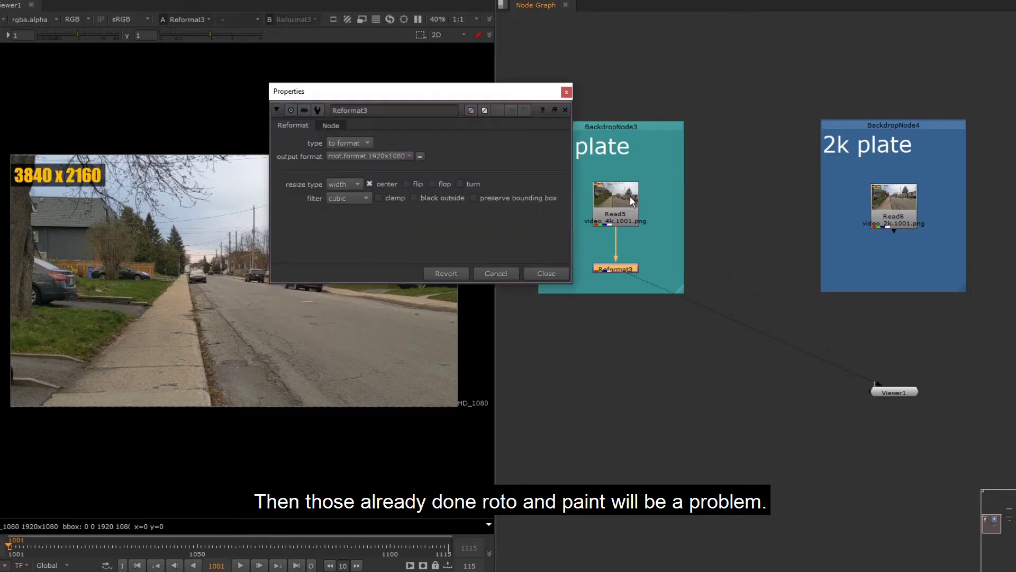
pyautogui.click(559, 270)
pyautogui.click(656, 294)
pyautogui.press('w')
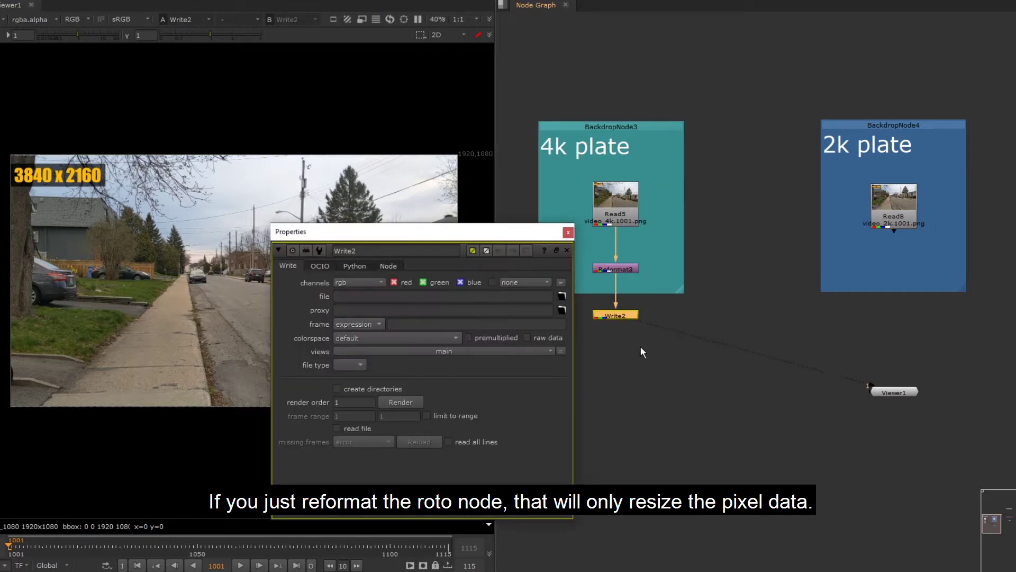
pyautogui.click(649, 408)
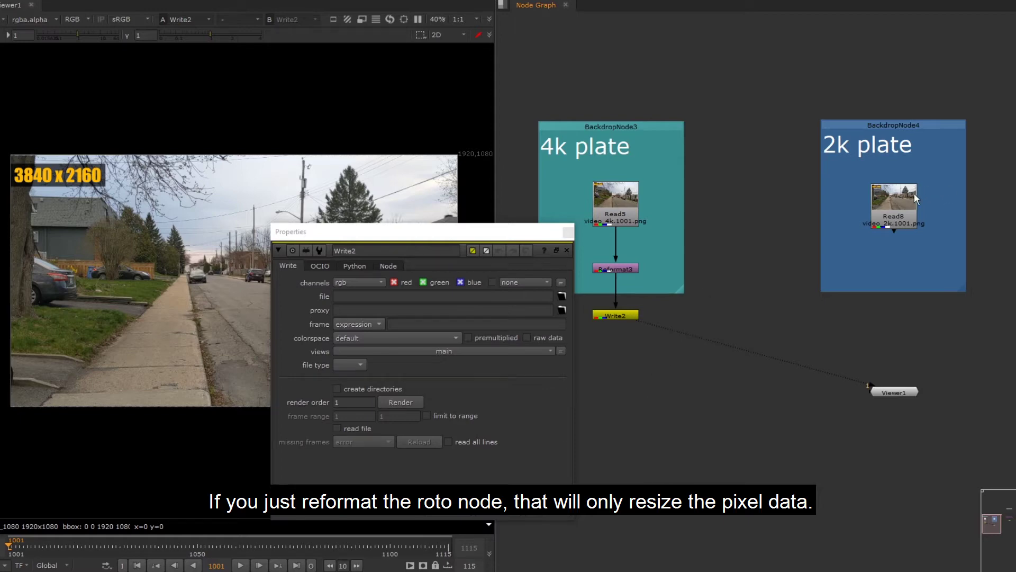
# Show the 2k plate in the viewer and scrub the timeline to frame 1062
pyautogui.press('1')
pyautogui.click(557, 506)
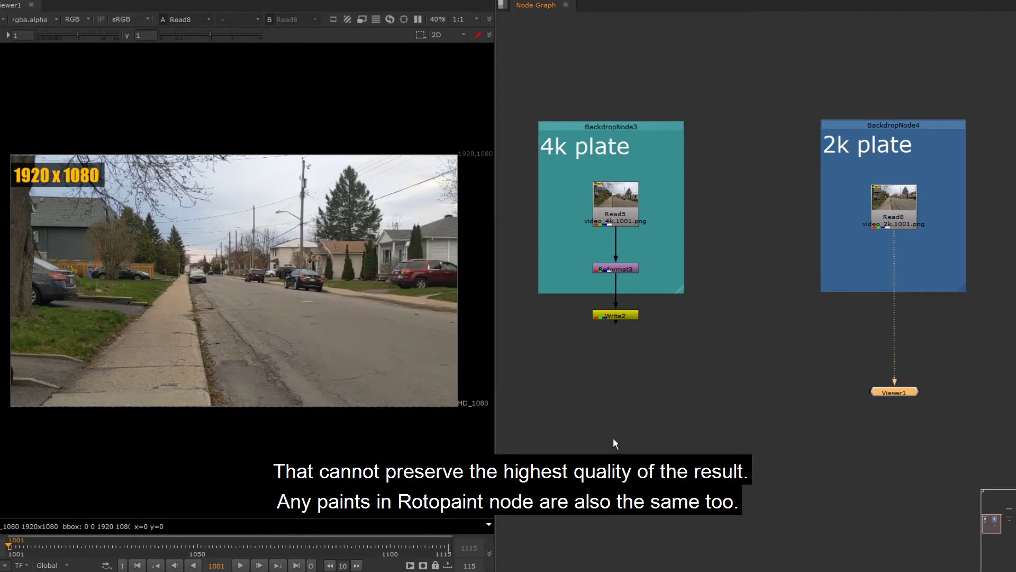
pyautogui.moveTo(98, 538); pyautogui.dragTo(246, 538)
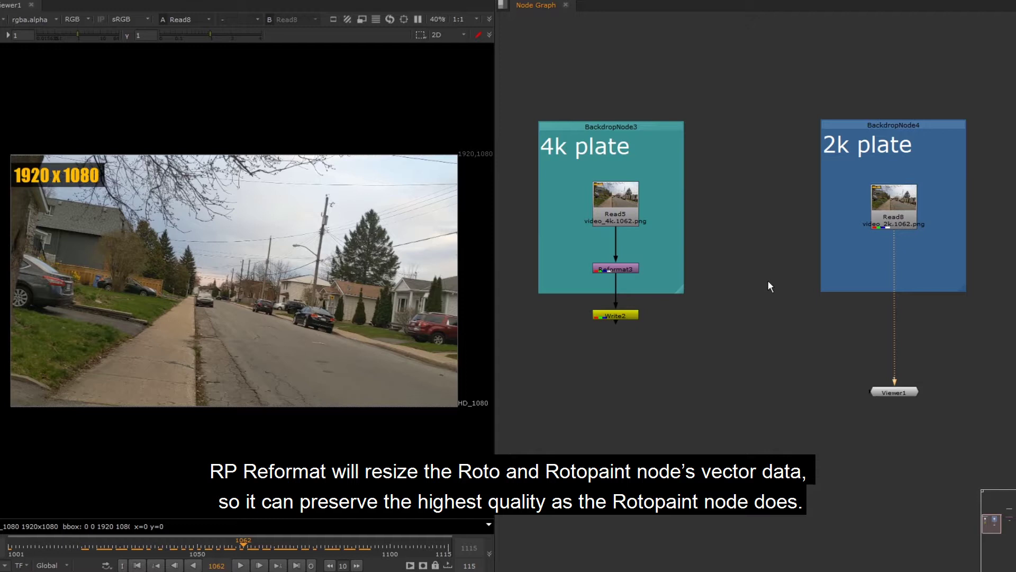
# Move the "roto done in 2k" backdrop directly below the 2k plate, with the Viewer node lowered beneath it
pyautogui.moveTo(962, 265); pyautogui.dragTo(741, 227, button='middle')
pyautogui.scroll(-3, 801, 223)
pyautogui.moveTo(924, 237); pyautogui.dragTo(764, 272)
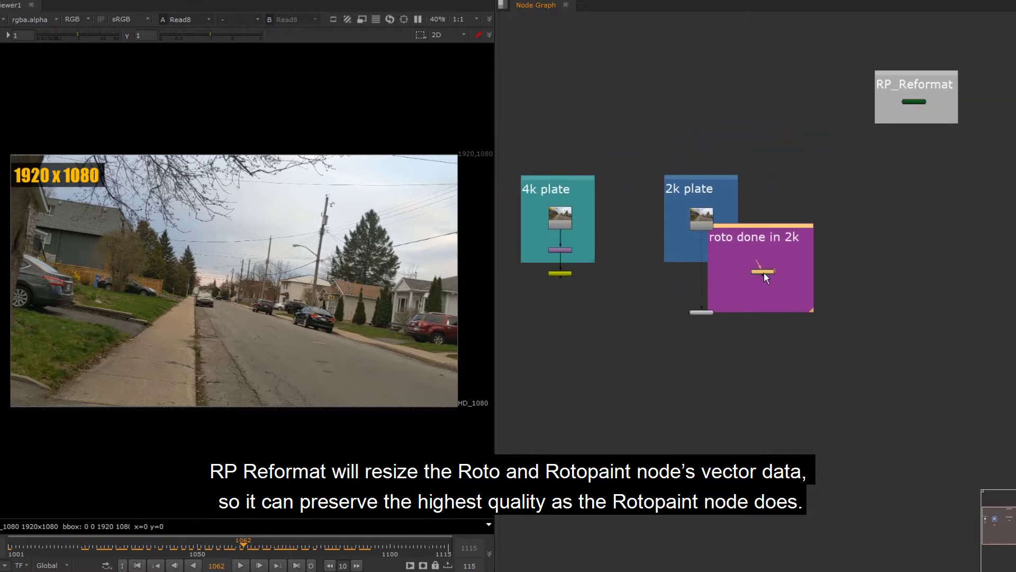
pyautogui.keyDown('alt'); pyautogui.moveTo(728, 282); pyautogui.dragTo(834, 212, button='middle'); pyautogui.keyUp('alt')
pyautogui.click(773, 365)
pyautogui.moveTo(716, 319); pyautogui.dragTo(722, 429)
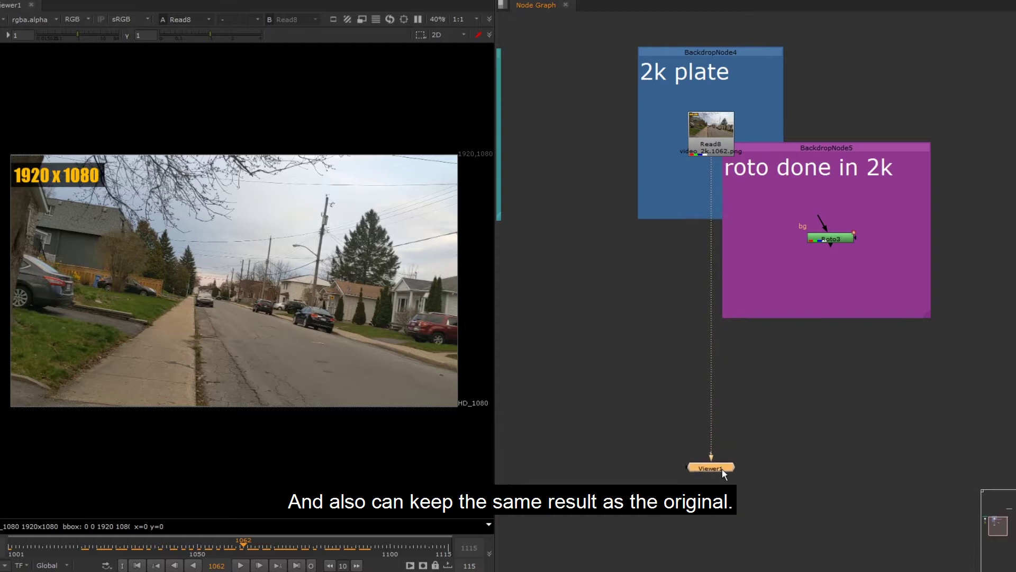
pyautogui.moveTo(895, 147); pyautogui.dragTo(779, 253)
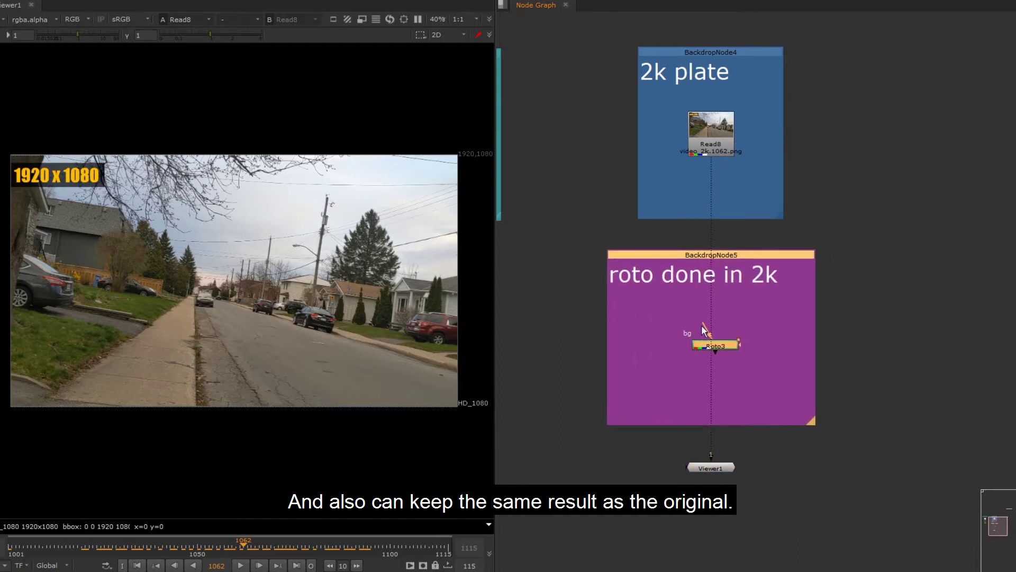
# Connect Roto3's bg input to the 2k plate's Read node and align Roto3 beneath it
pyautogui.moveTo(703, 323); pyautogui.dragTo(742, 143)
pyautogui.moveTo(727, 347); pyautogui.dragTo(723, 347)
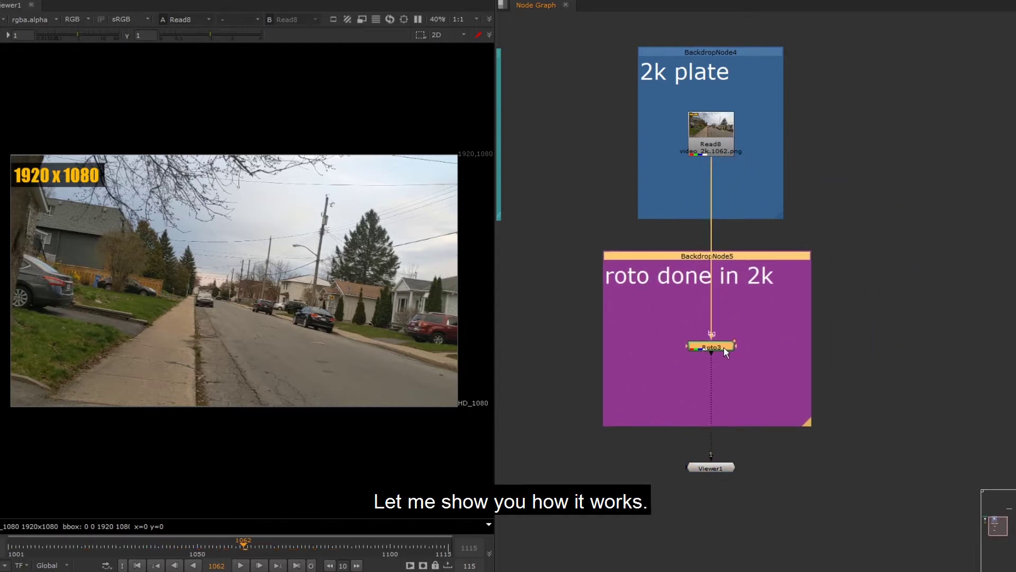
pyautogui.click(758, 326)
# Show Roto3 in the viewer and play the roto over the 2k plate from the first frame
pyautogui.click(718, 346)
pyautogui.press('1')
pyautogui.press('Home')
pyautogui.click(242, 565)
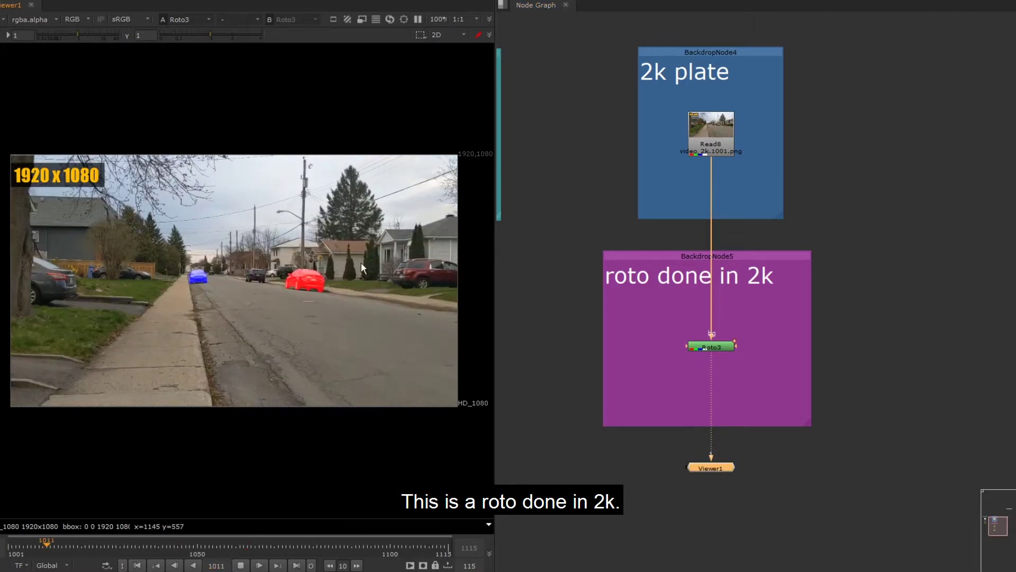
pyautogui.scroll(4, 361, 263)
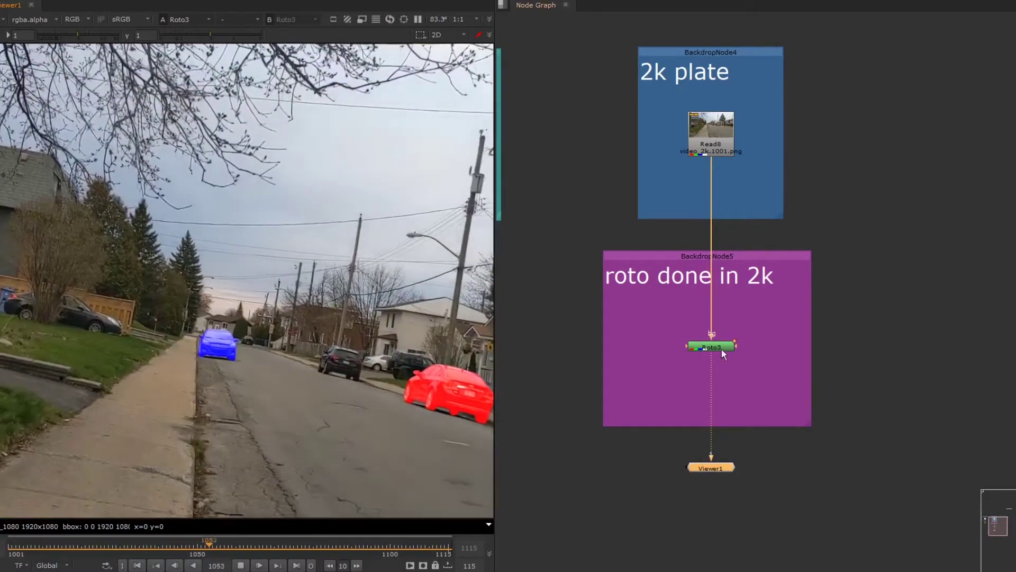
# Open Roto3's properties and select Root to examine the shapes of both cars during playback
pyautogui.click(719, 344)
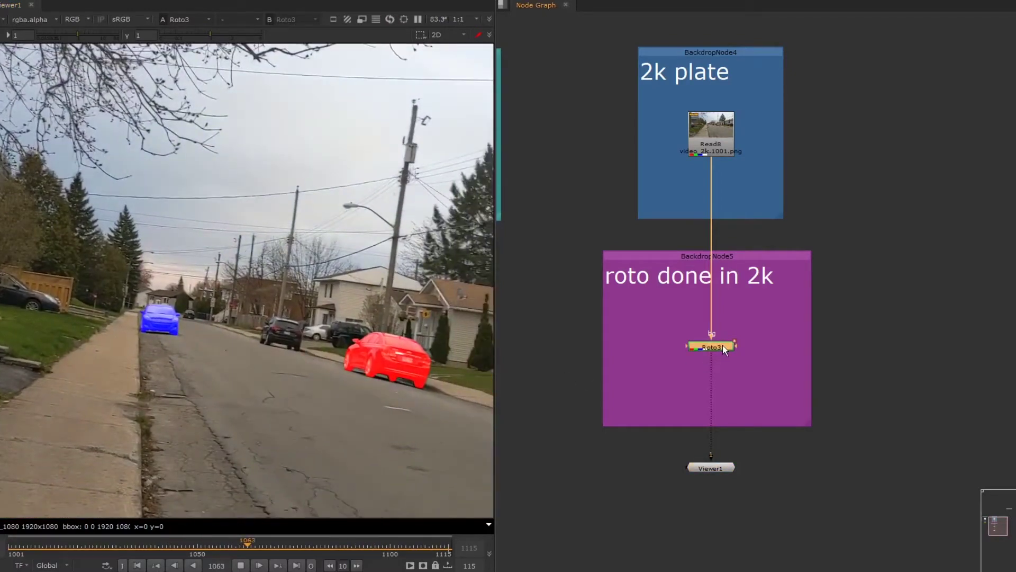
pyautogui.doubleClick(722, 345)
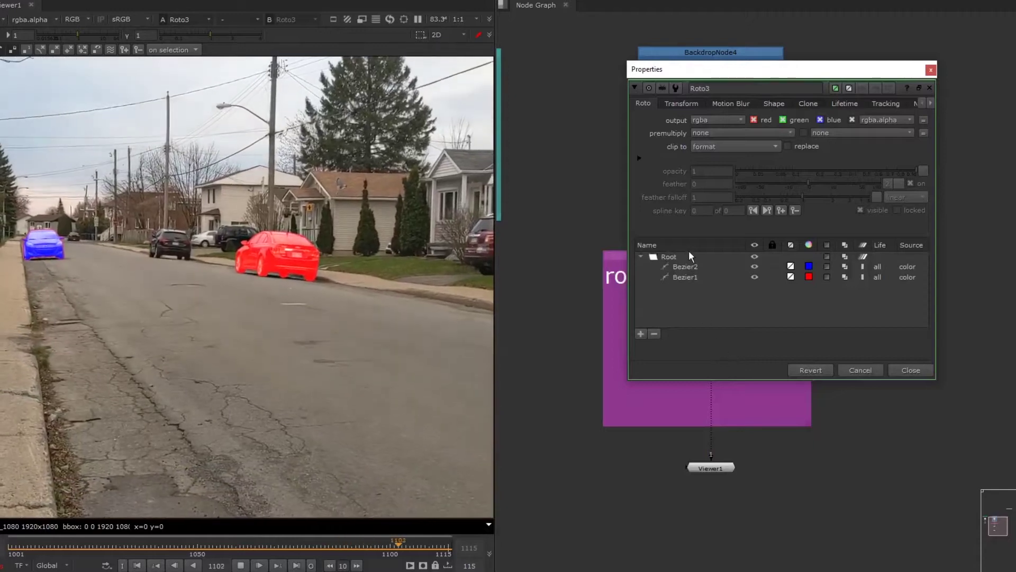
pyautogui.click(699, 257)
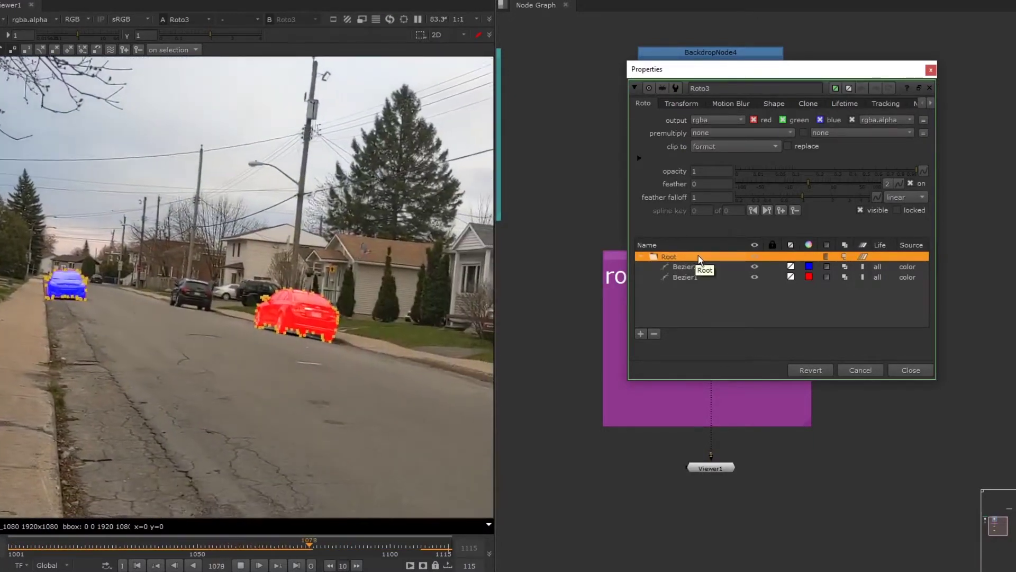
pyautogui.scroll(-4, 317, 337)
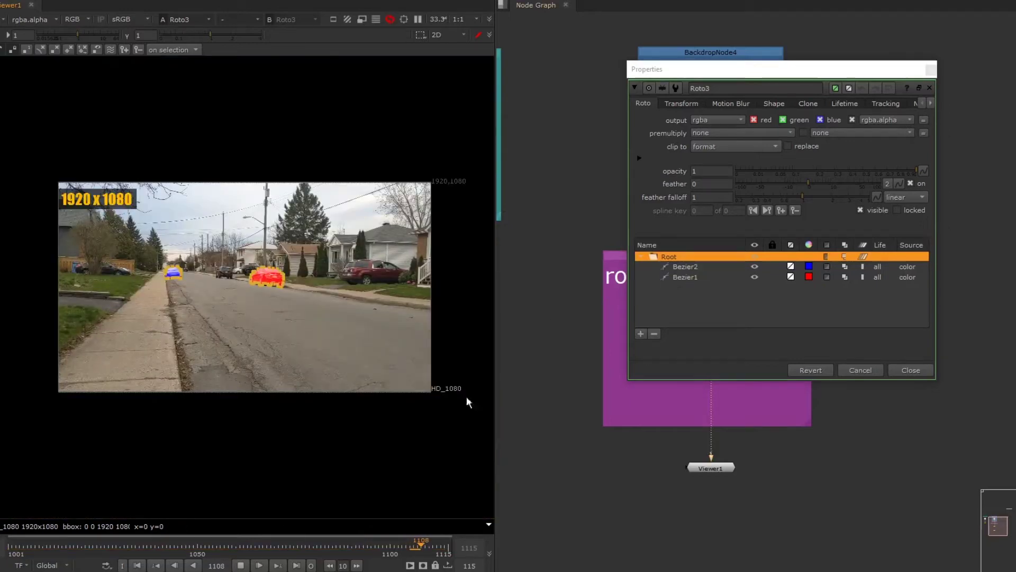
pyautogui.moveTo(467, 402); pyautogui.dragTo(479, 404, button='middle')
pyautogui.click(241, 565)
pyautogui.click(910, 370)
# Delete the Write and Reformat nodes beneath the 4k plate
pyautogui.moveTo(551, 174); pyautogui.dragTo(793, 181, button='middle')
pyautogui.press('Delete')
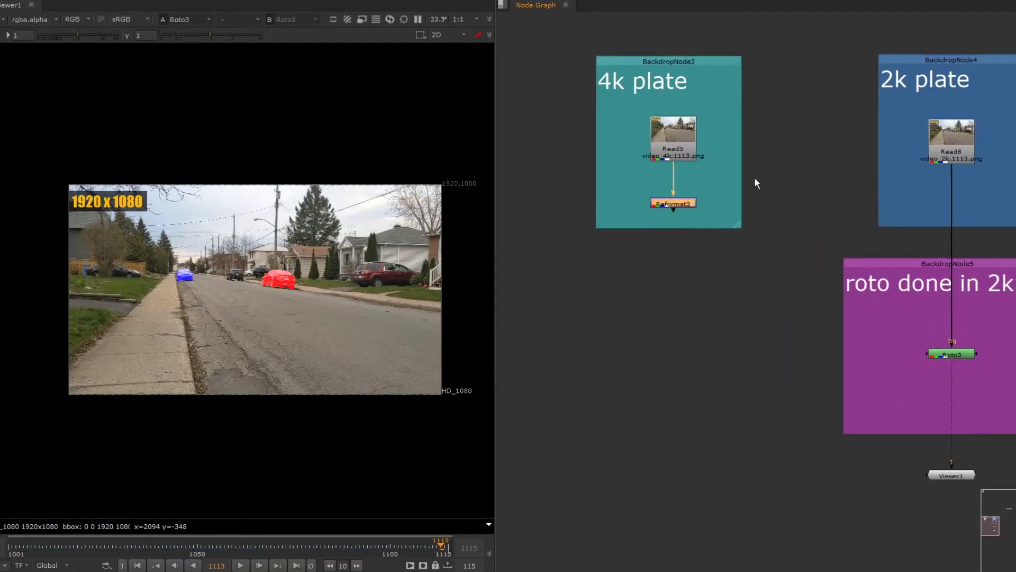
# Reconnect Roto3's bg input to the 4k plate's Read node and move the "roto done in 2k" backdrop below it
pyautogui.moveTo(951, 343); pyautogui.dragTo(674, 159)
pyautogui.moveTo(947, 263); pyautogui.dragTo(668, 284)
pyautogui.scroll(5, 159, 347)
pyautogui.scroll(-4, 101, 349)
pyautogui.moveTo(666, 374); pyautogui.dragTo(618, 369, button='middle')
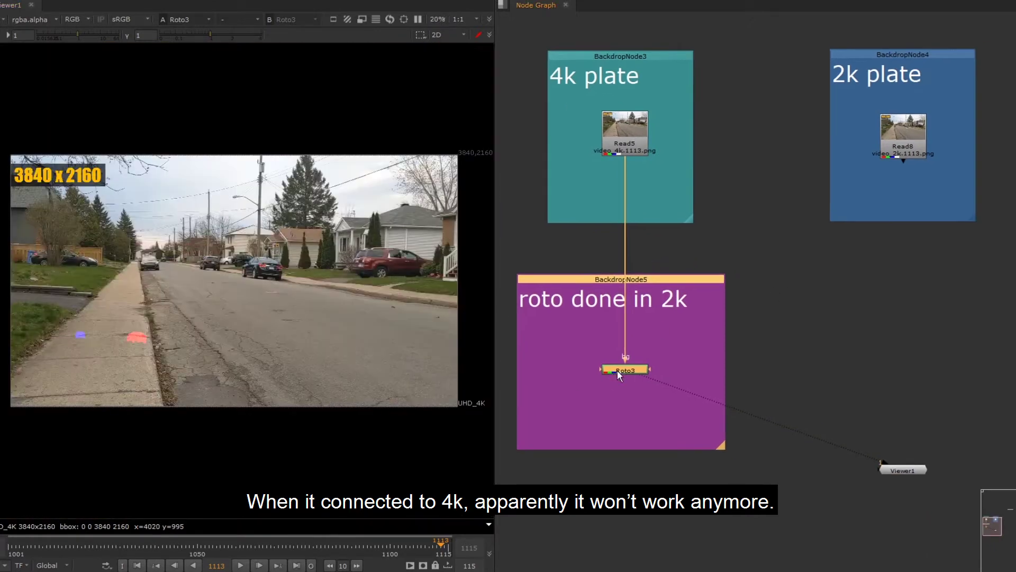
# Check the properties of Roto3 while it is connected to the 4k plate
pyautogui.click(619, 369)
pyautogui.doubleClick(618, 369)
pyautogui.click(912, 370)
# Move the RP_Reformat backdrop with its node next to the "roto done in 2k" backdrop, below the 2k plate
pyautogui.scroll(-3, 851, 302)
pyautogui.moveTo(851, 302); pyautogui.dragTo(709, 338, button='middle')
pyautogui.moveTo(1005, 69); pyautogui.dragTo(724, 343)
pyautogui.moveTo(741, 312); pyautogui.dragTo(881, 244, button='middle')
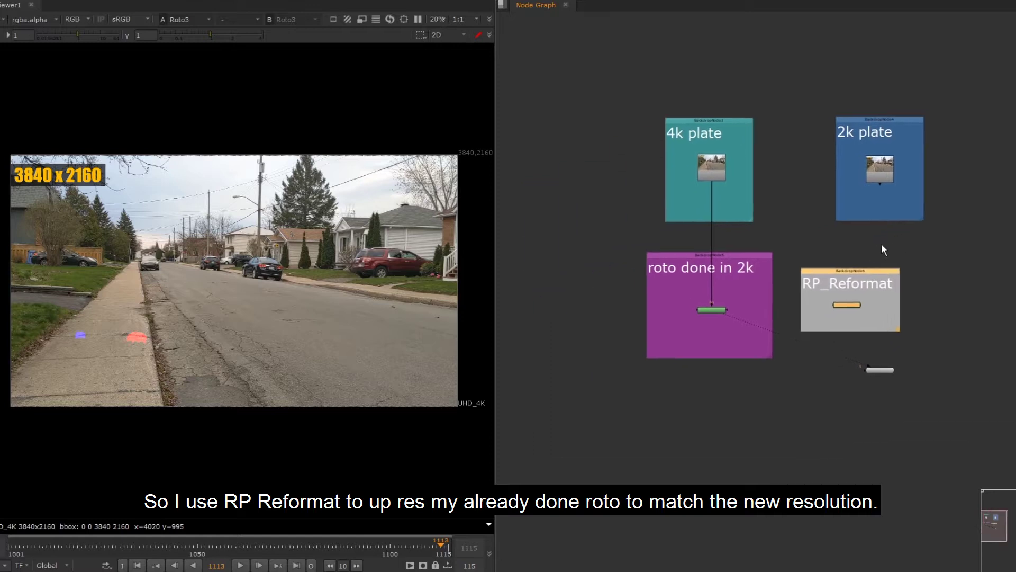
pyautogui.scroll(3, 872, 268)
pyautogui.moveTo(882, 263); pyautogui.dragTo(877, 250)
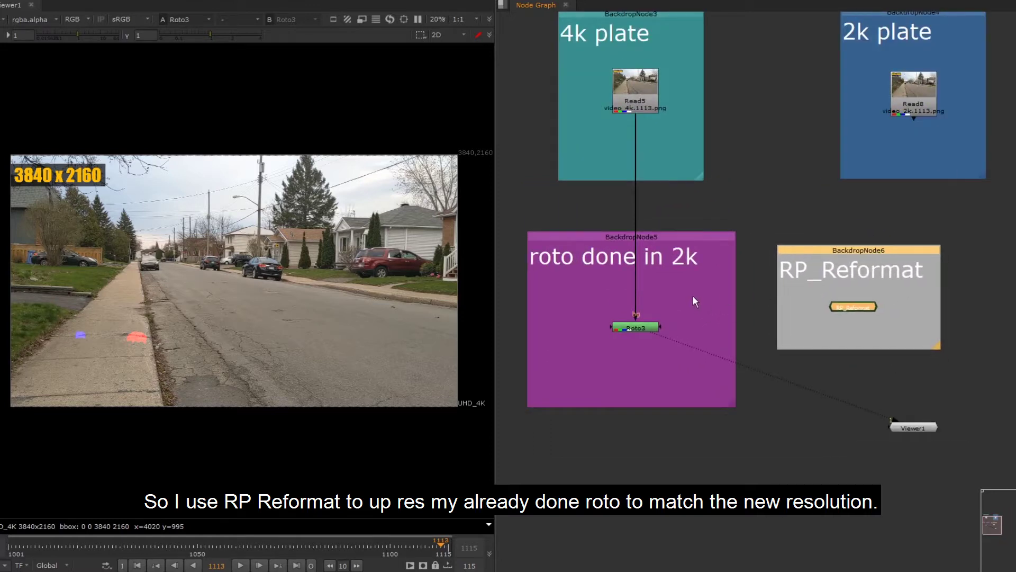
# Set RP_Reformat's old resolution to 1920 by 1080, using the format in the 2k plate's Read properties as reference
pyautogui.doubleClick(866, 307)
pyautogui.moveTo(828, 84); pyautogui.dragTo(647, 70)
pyautogui.doubleClick(913, 96)
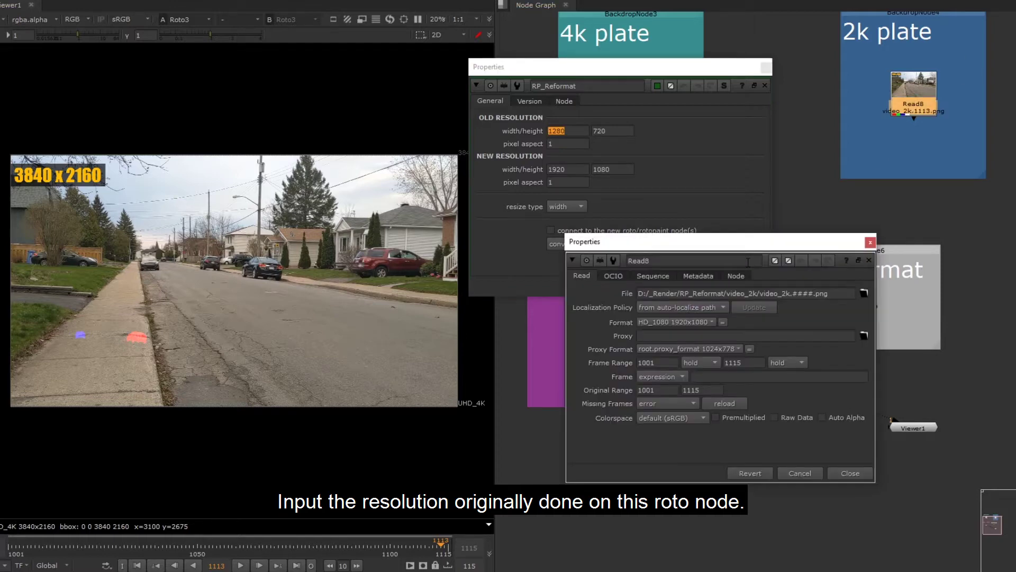
pyautogui.moveTo(662, 239); pyautogui.dragTo(236, 259)
pyautogui.write('1920')
pyautogui.press('Tab')
pyautogui.write('1080')
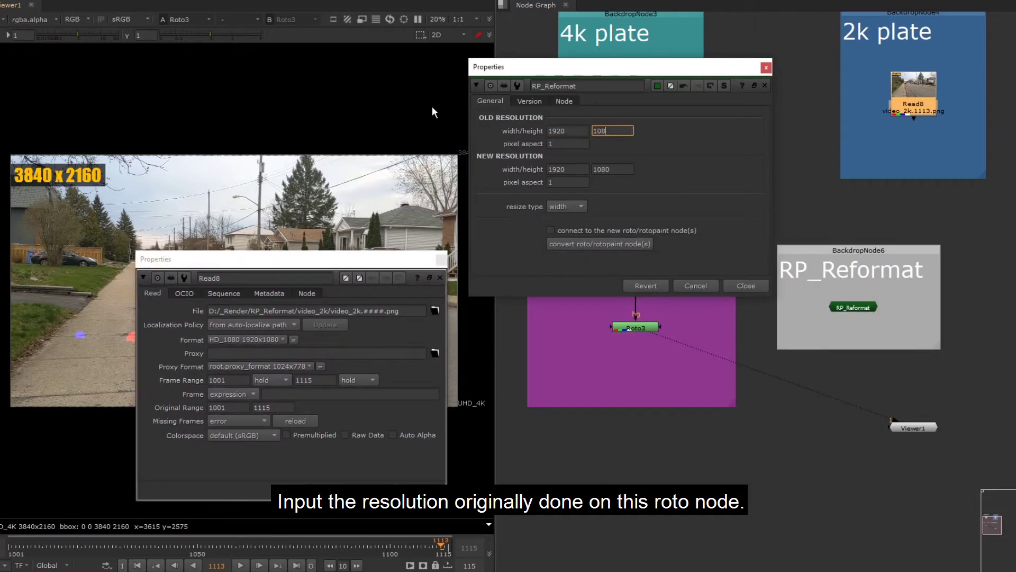
pyautogui.press('Return')
pyautogui.click(439, 277)
pyautogui.click(440, 277)
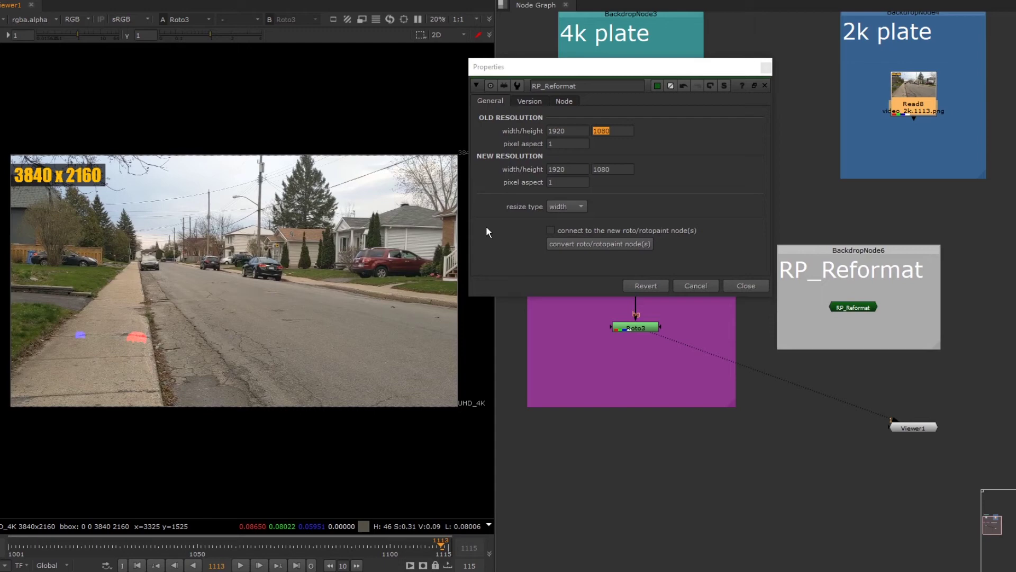
# Set RP_Reformat's new resolution to 3840 by 2160
pyautogui.doubleClick(577, 170)
pyautogui.write('3840')
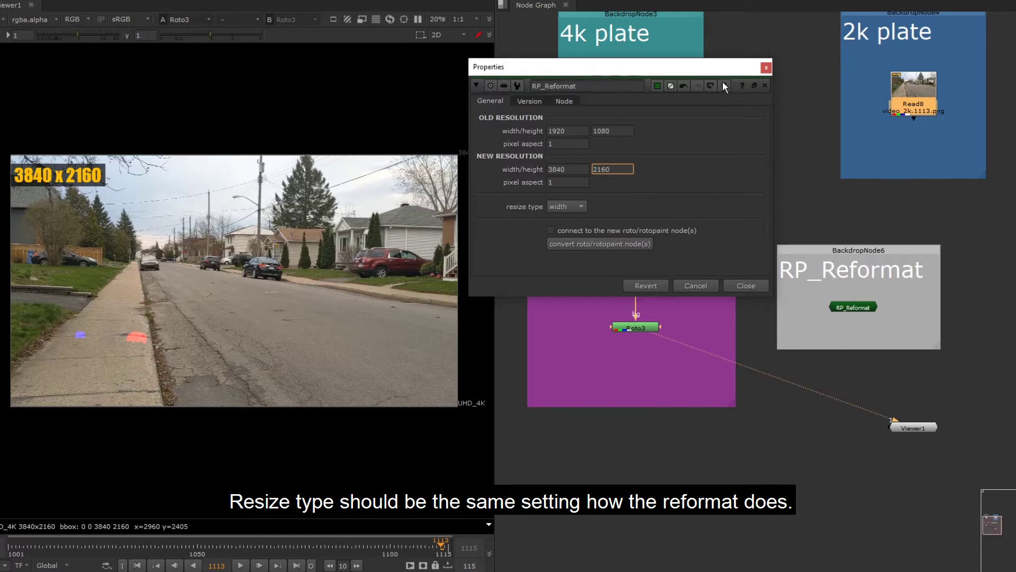
pyautogui.moveTo(724, 63); pyautogui.dragTo(650, 301)
# Add a Reformat node beside the 4k plate, connect it to the plate's Read node and show it in the viewer
pyautogui.click(758, 161)
pyautogui.press('Tab')
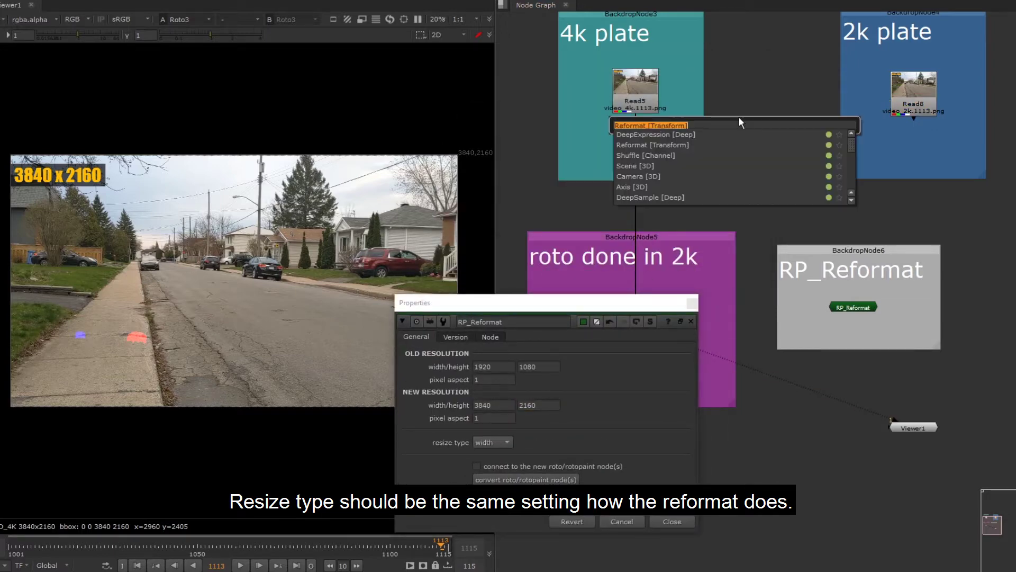
pyautogui.write('reformat')
pyautogui.press('Return')
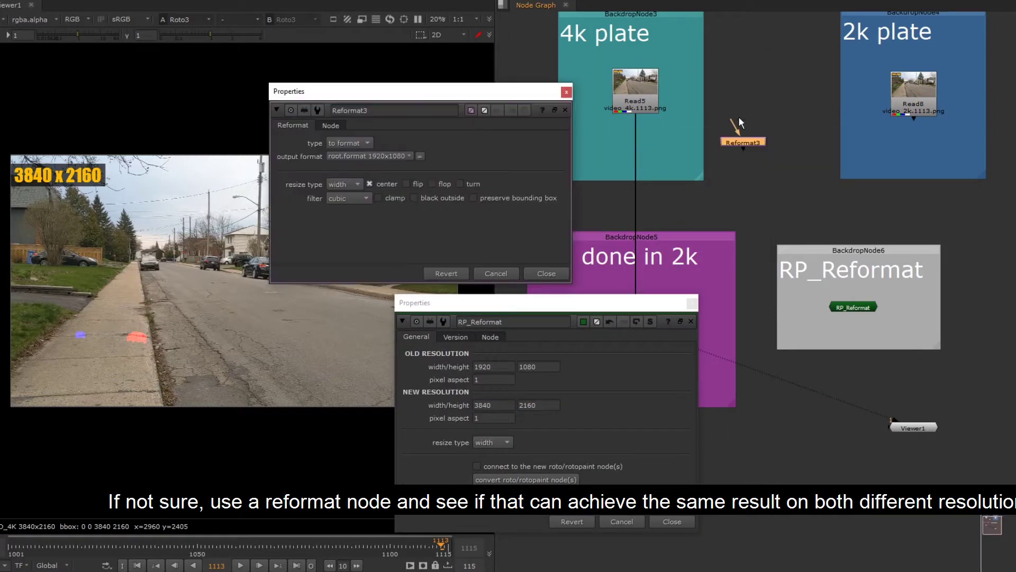
pyautogui.press('1')
pyautogui.moveTo(727, 147); pyautogui.dragTo(637, 87)
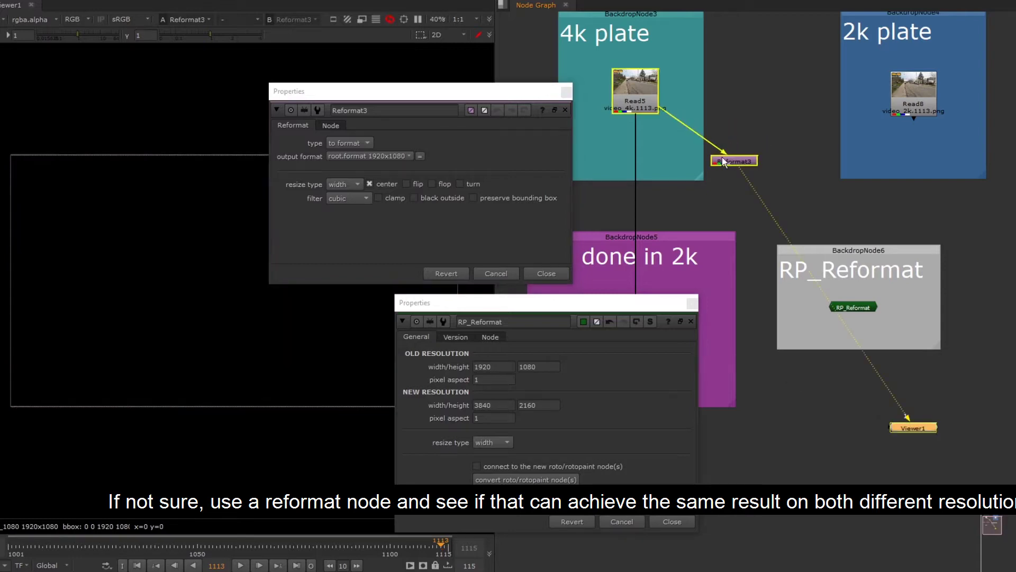
pyautogui.click(546, 273)
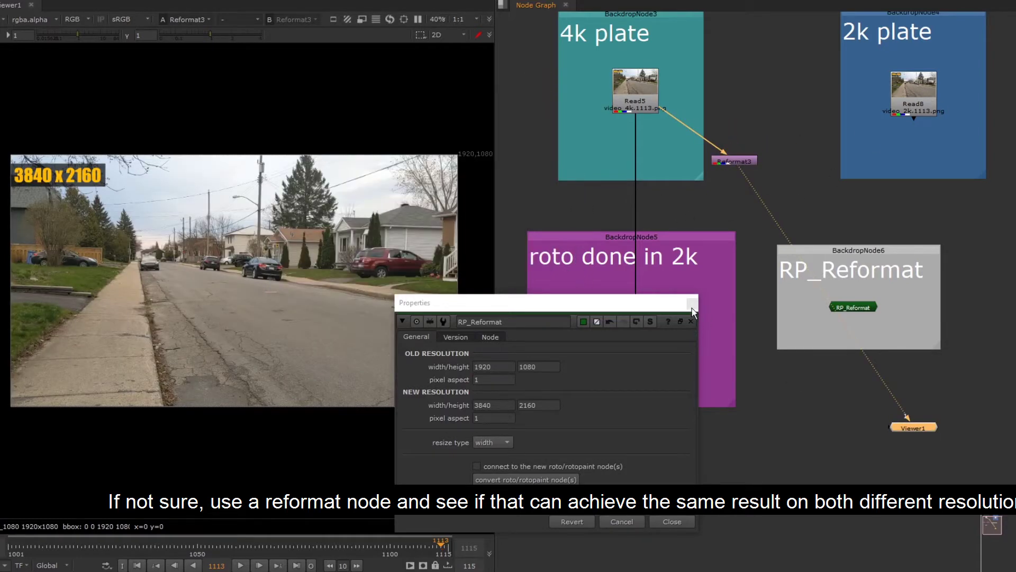
pyautogui.click(691, 303)
# Compare the 2k plate with the reformatted 4k plate in the viewer and check the Reformat node's resize type
pyautogui.click(924, 97)
pyautogui.press('1')
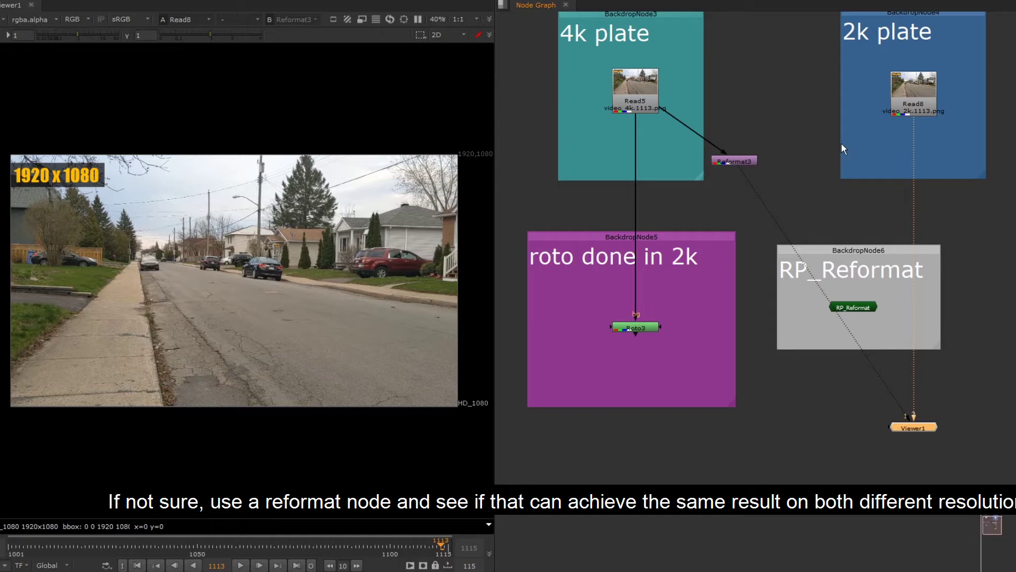
pyautogui.click(736, 161)
pyautogui.press('2')
pyautogui.doubleClick(744, 161)
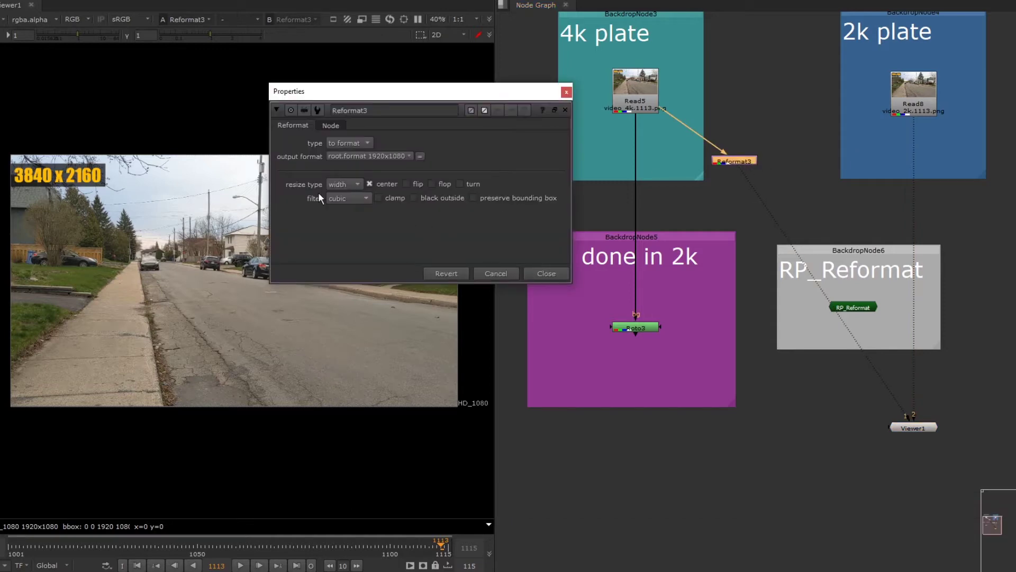
pyautogui.click(546, 273)
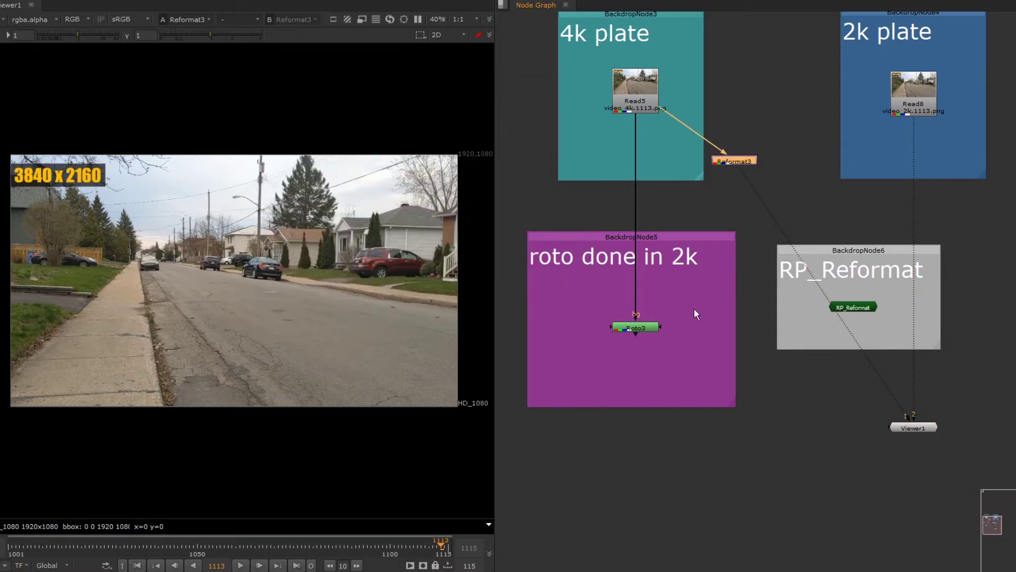
# Select the Roto node made in 2k, convert it with RP_Reformat and read the converted node's label
pyautogui.doubleClick(853, 306)
pyautogui.click(518, 442)
pyautogui.moveTo(632, 307); pyautogui.dragTo(526, 299)
pyautogui.moveTo(687, 295); pyautogui.dragTo(580, 359)
pyautogui.moveTo(551, 298); pyautogui.dragTo(500, 287)
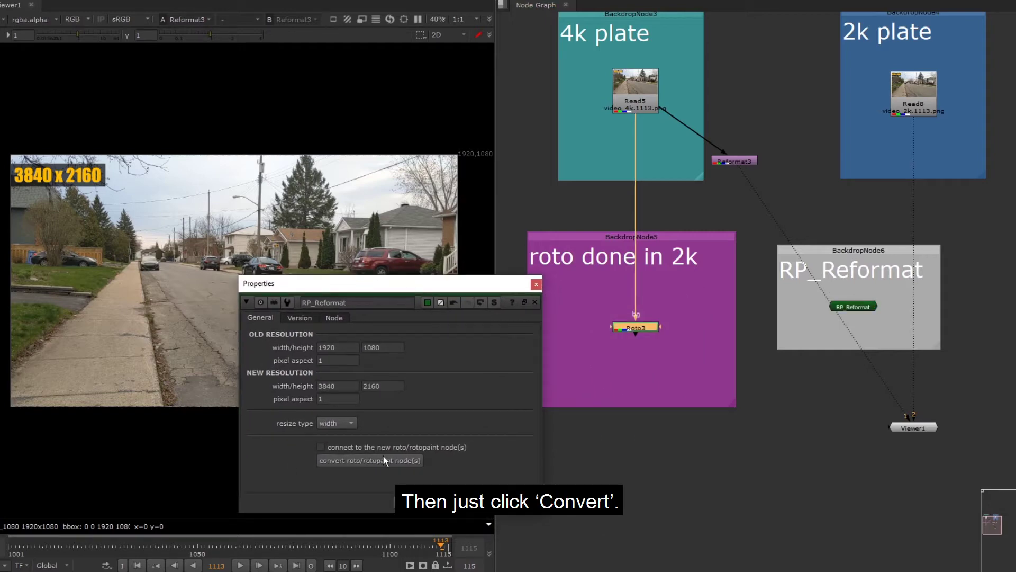
pyautogui.click(747, 346)
pyautogui.click(722, 338)
pyautogui.scroll(4, 722, 316)
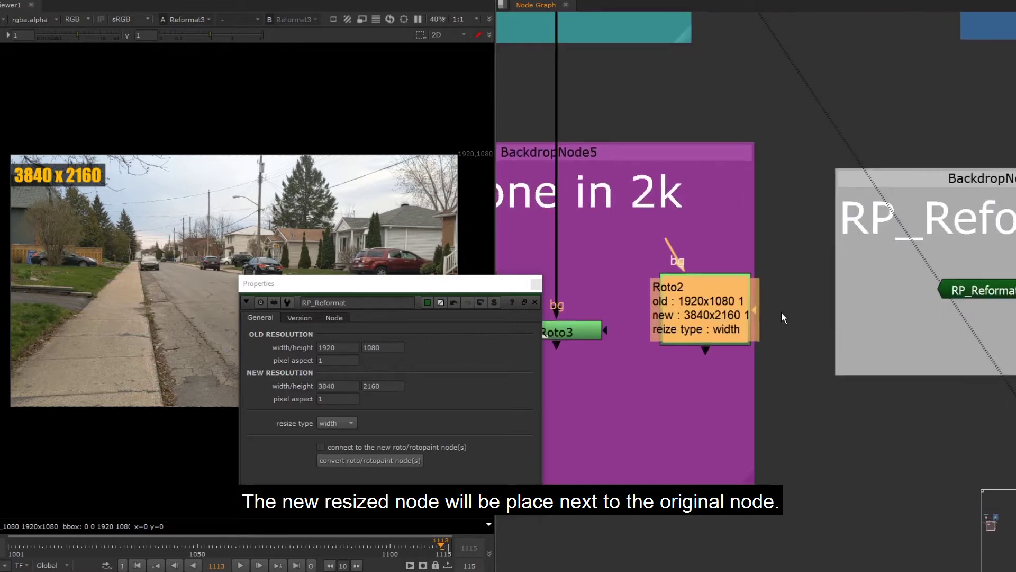
pyautogui.scroll(-4, 775, 287)
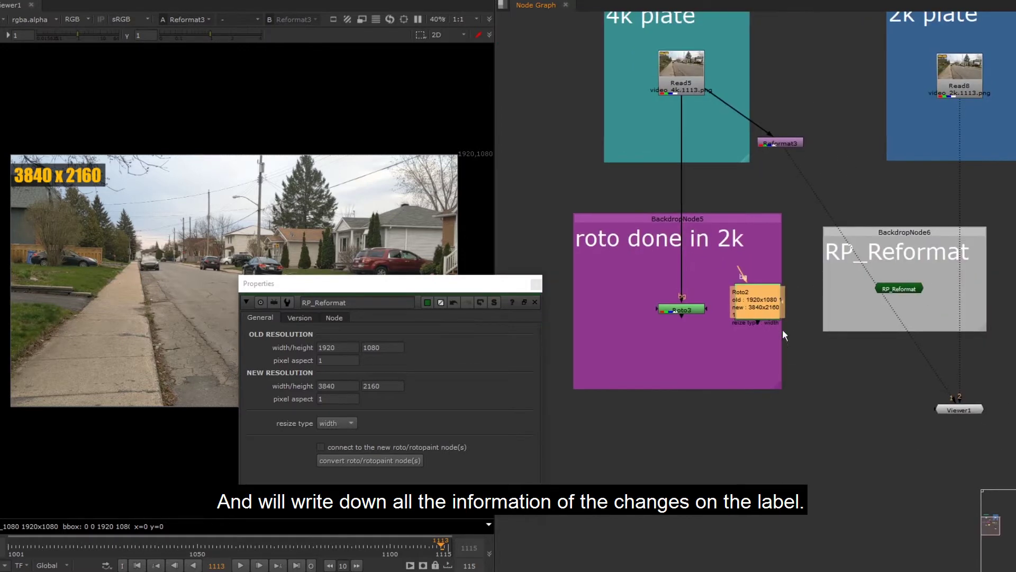
# Show the converted Roto in the viewer, connect its bg input to the 4k plate's Read node and close RP_Reformat's properties
pyautogui.press('1')
pyautogui.click(739, 265)
pyautogui.moveTo(679, 71); pyautogui.dragTo(679, 71)
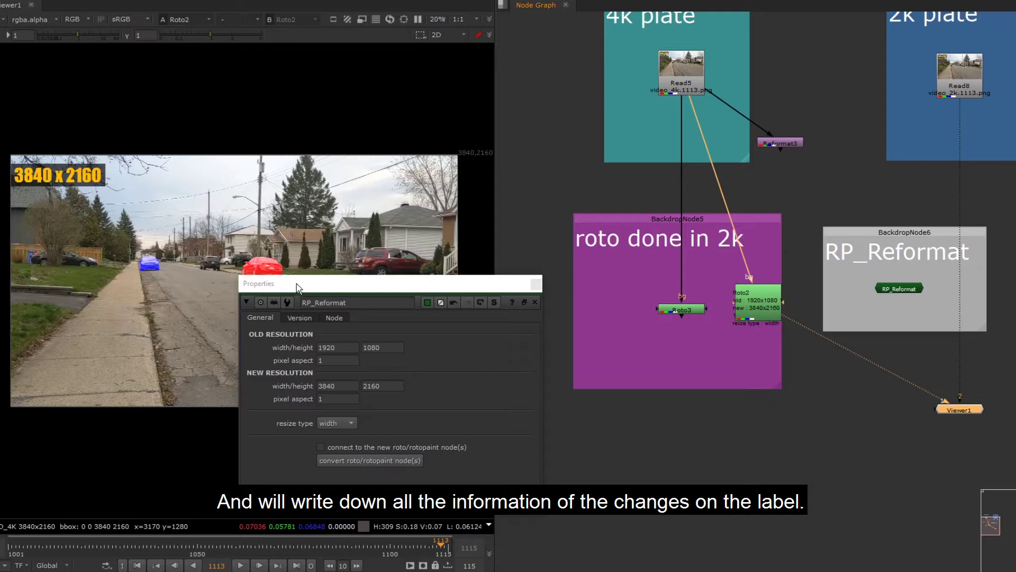
pyautogui.click(534, 303)
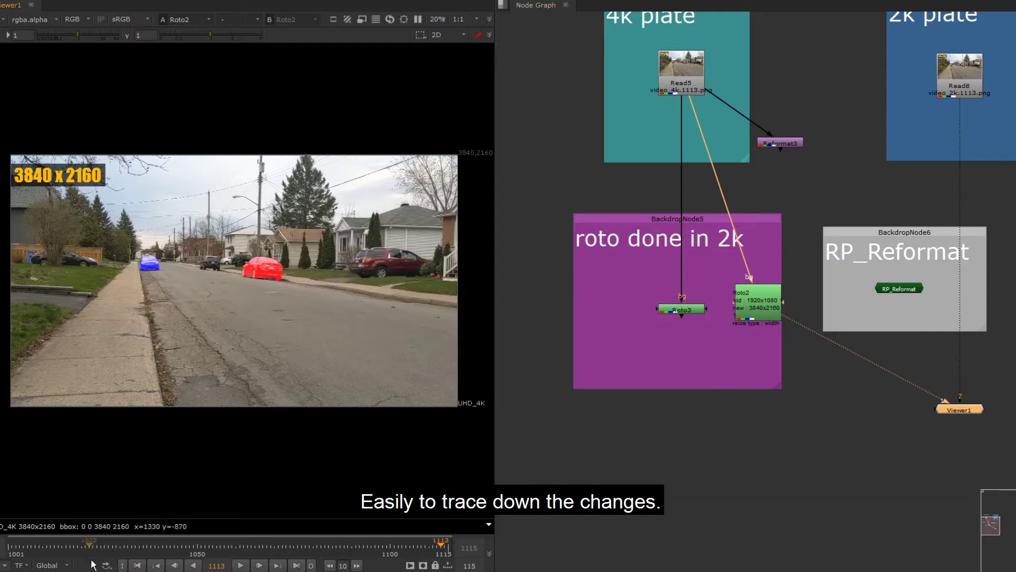
# Play the sequence and examine the converted Roto's shapes over the cars by selecting its Root layer, closing its properties and stopping playback
pyautogui.click(243, 565)
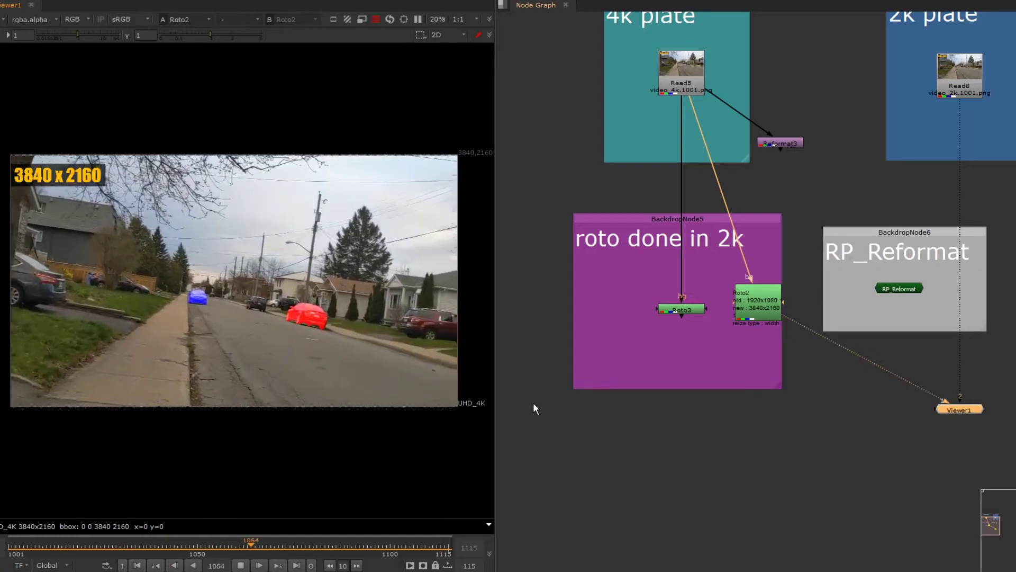
pyautogui.doubleClick(760, 299)
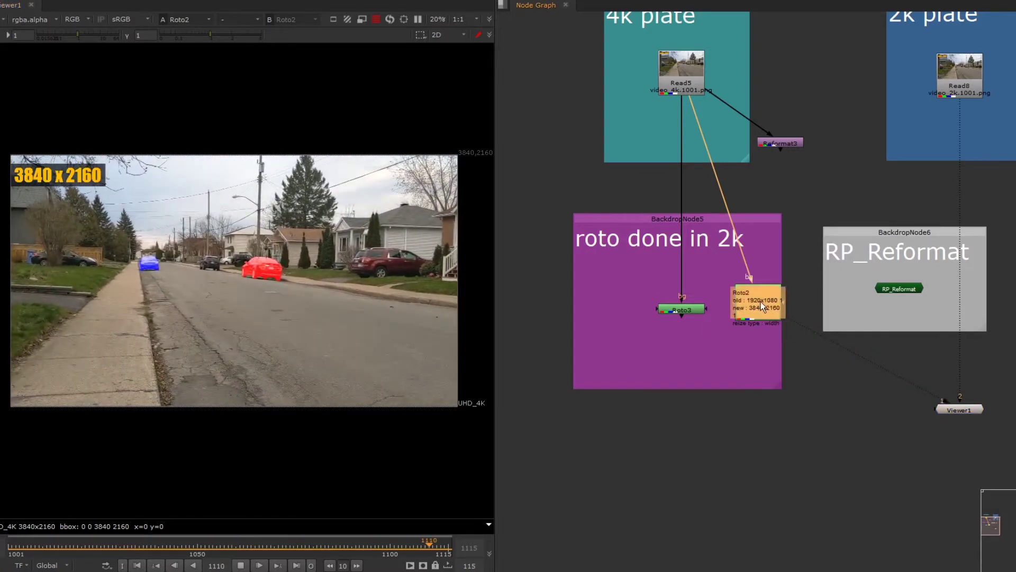
pyautogui.moveTo(540, 269); pyautogui.dragTo(793, 131)
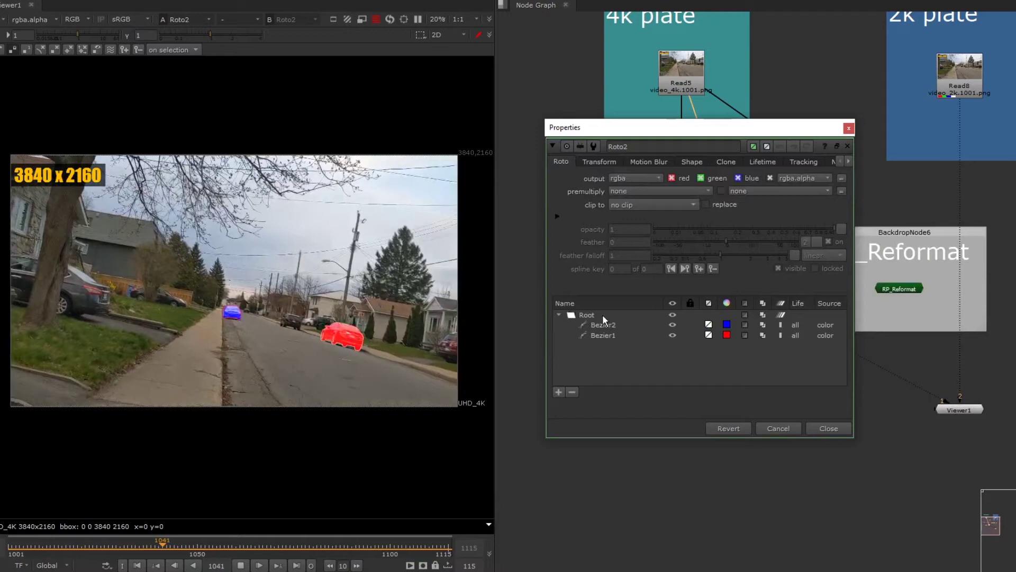
pyautogui.click(616, 315)
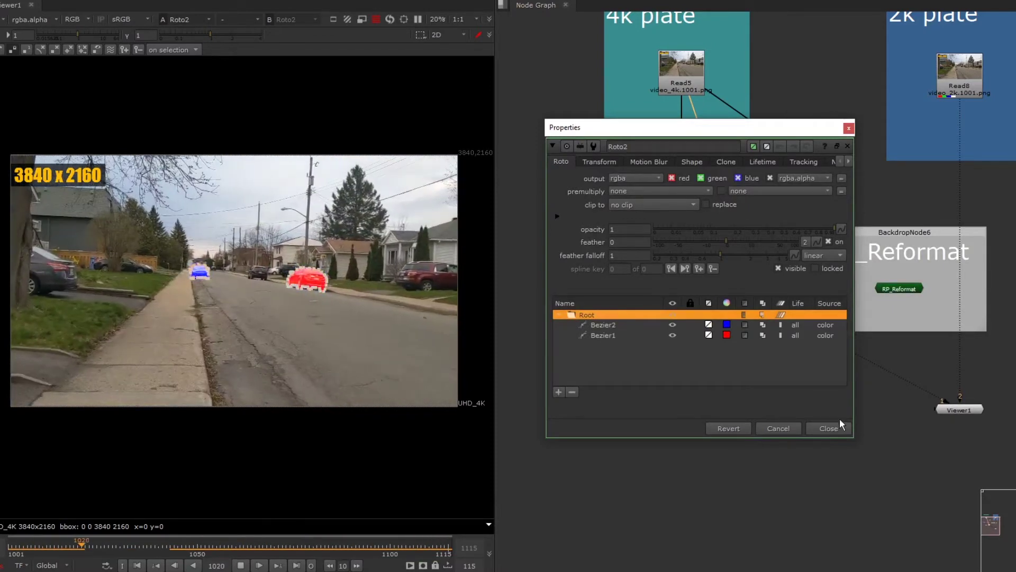
pyautogui.click(818, 428)
pyautogui.click(243, 564)
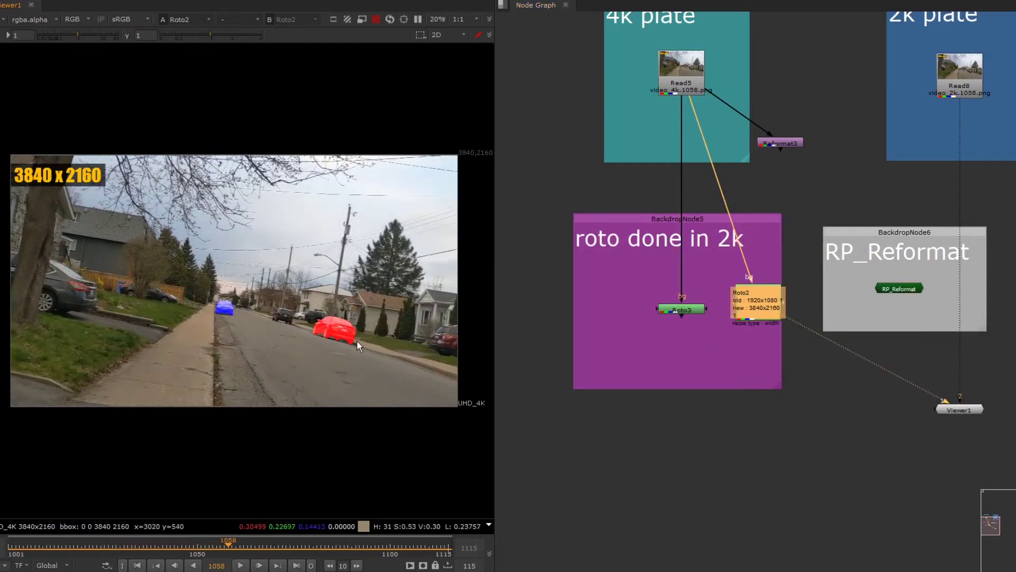
# View the original Roto and rearrange the graph so its backdrop sits under the 2k plate and the converted Roto under the 4k plate
pyautogui.scroll(10, 359, 339)
pyautogui.click(684, 310)
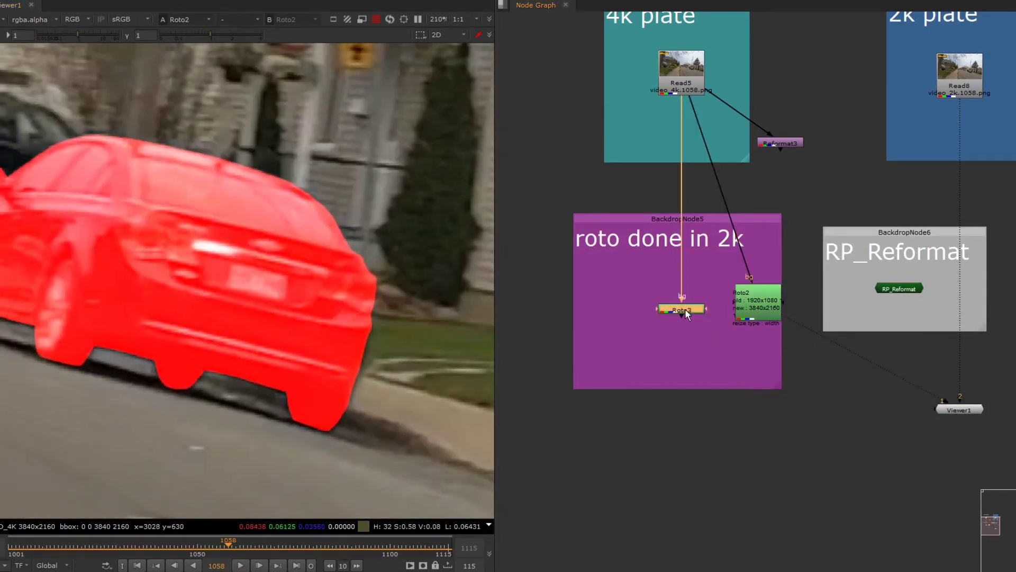
pyautogui.press('1')
pyautogui.moveTo(761, 298); pyautogui.dragTo(492, 224)
pyautogui.moveTo(748, 216); pyautogui.dragTo(952, 223)
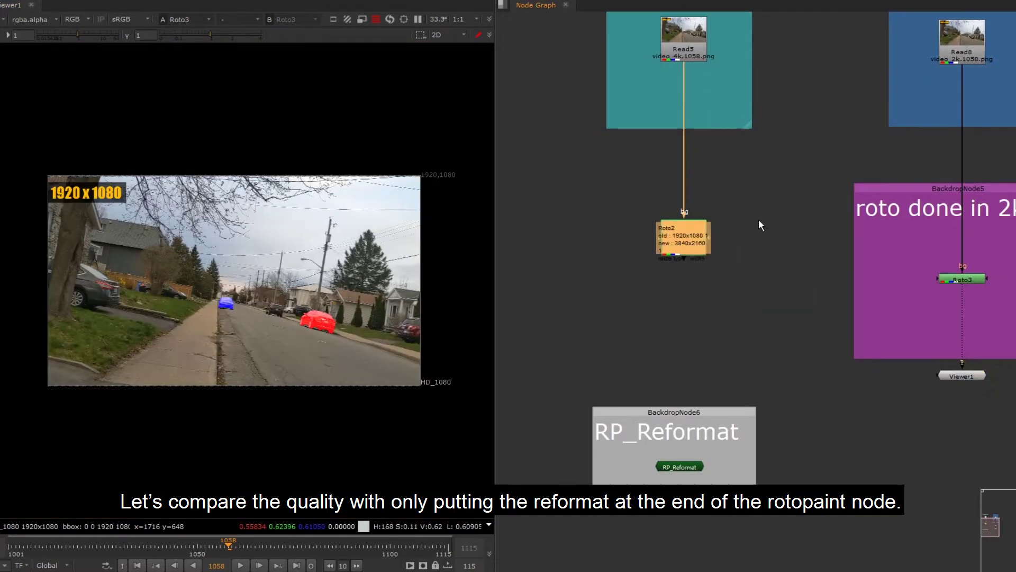
# Assign the converted Roto to viewer input 1 and the original Roto to input 2, and move the Viewer node lower
pyautogui.press('2')
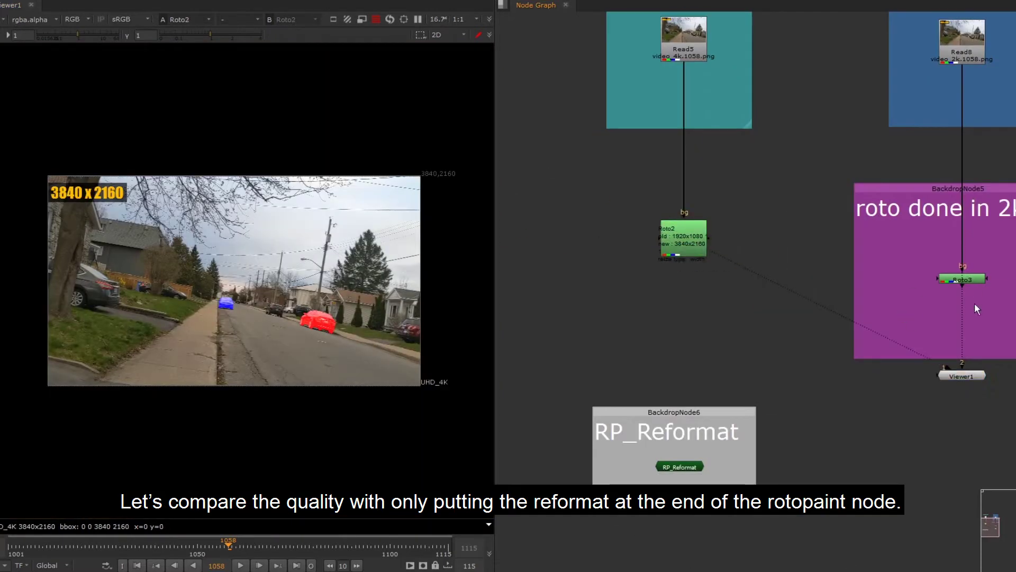
pyautogui.press('1')
pyautogui.press('1')
pyautogui.moveTo(968, 375); pyautogui.dragTo(903, 466)
# Add a Reformat node after the original Roto and set its output format to UHD_4K
pyautogui.moveTo(1015, 238); pyautogui.dragTo(972, 231, button='middle')
pyautogui.click(920, 271)
pyautogui.press('Tab')
pyautogui.write('refor')
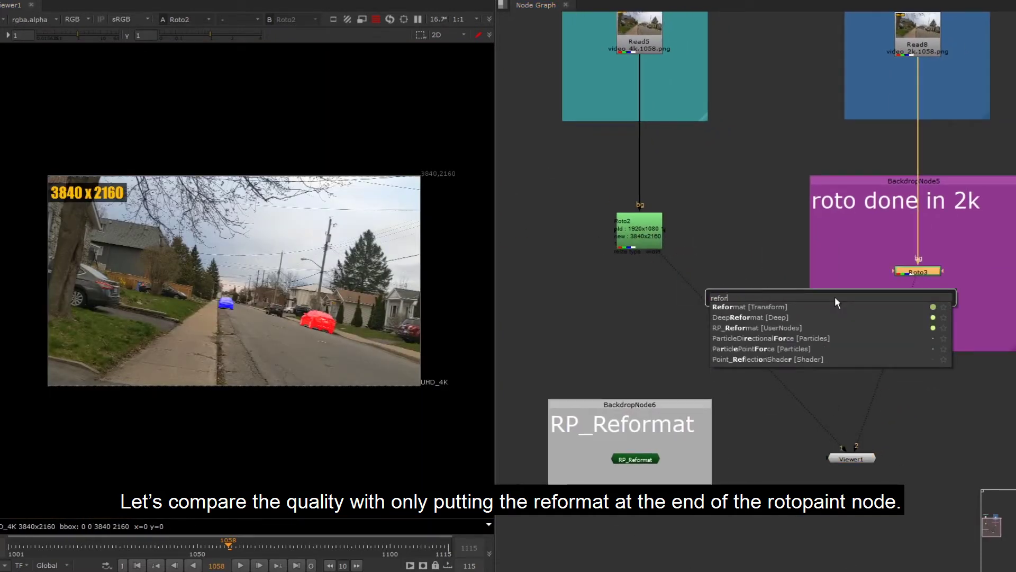
pyautogui.press('Return')
pyautogui.click(402, 156)
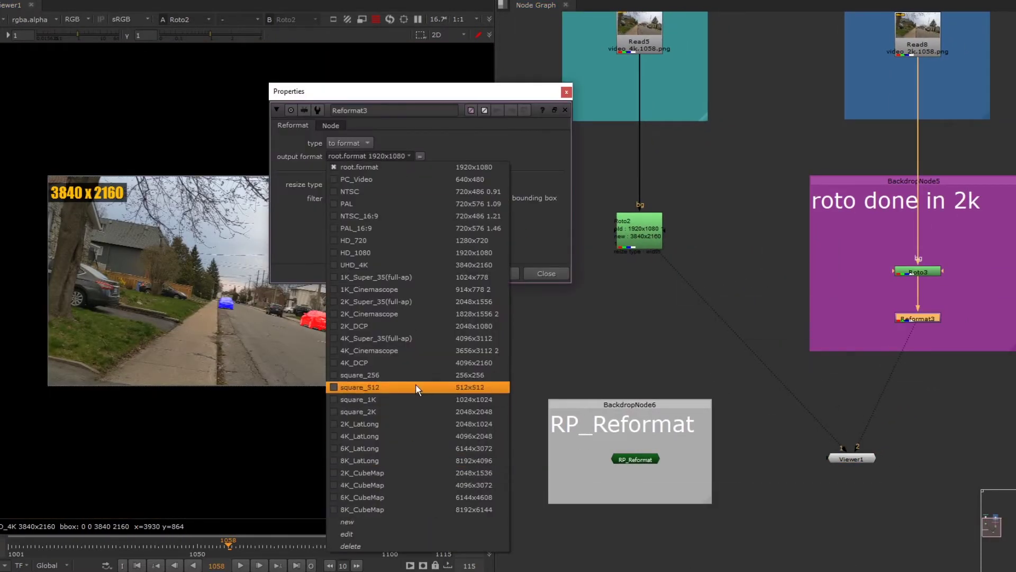
pyautogui.click(380, 265)
# Compare the red car's edges close up by alternating the viewer between the converted Roto and the reformatted original Roto
pyautogui.scroll(10, 366, 312)
pyautogui.press('1')
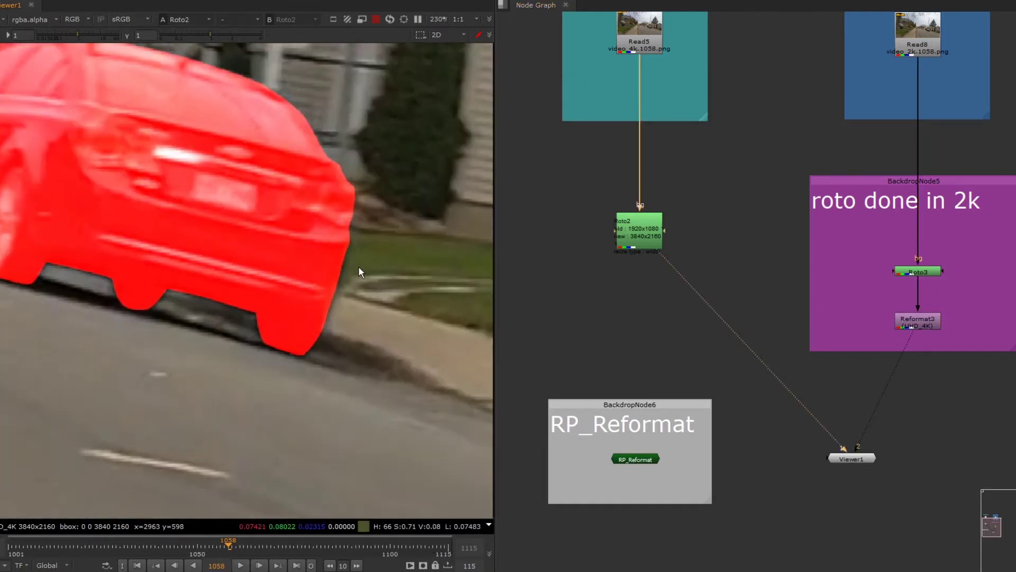
pyautogui.press('2')
pyautogui.press('1')
pyautogui.press('1')
pyautogui.press('2')
pyautogui.press('1')
pyautogui.press('2')
pyautogui.press('1')
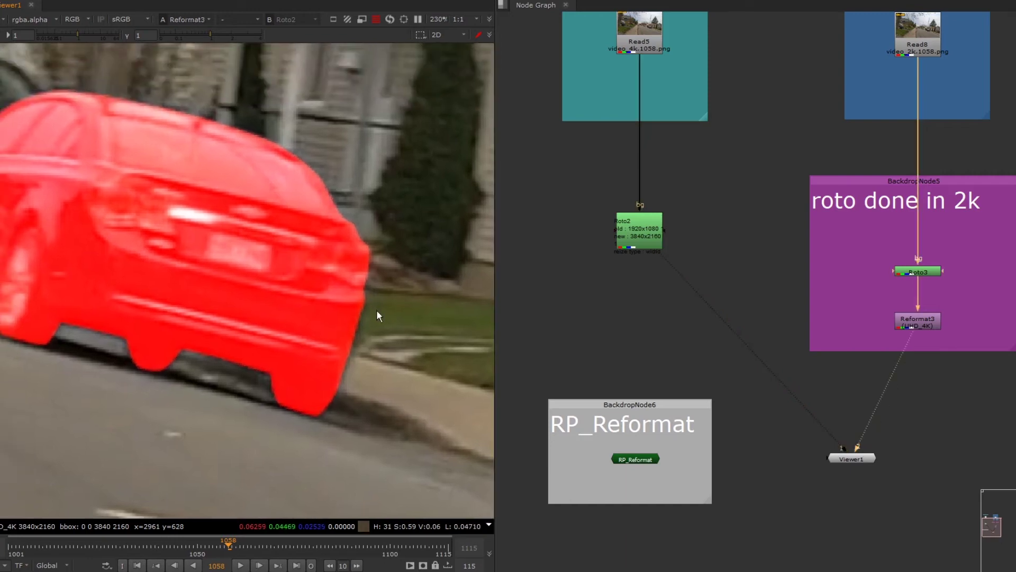
pyautogui.press('2')
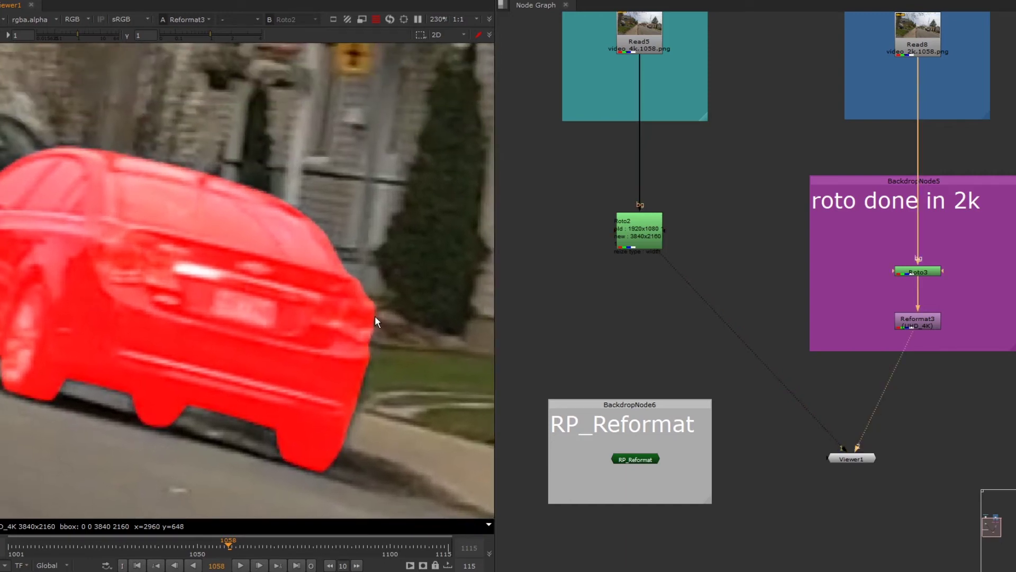
# Set up a viewer wipe between the converted Roto and the reformatted original, and examine the red car's roof edge
pyautogui.press('1')
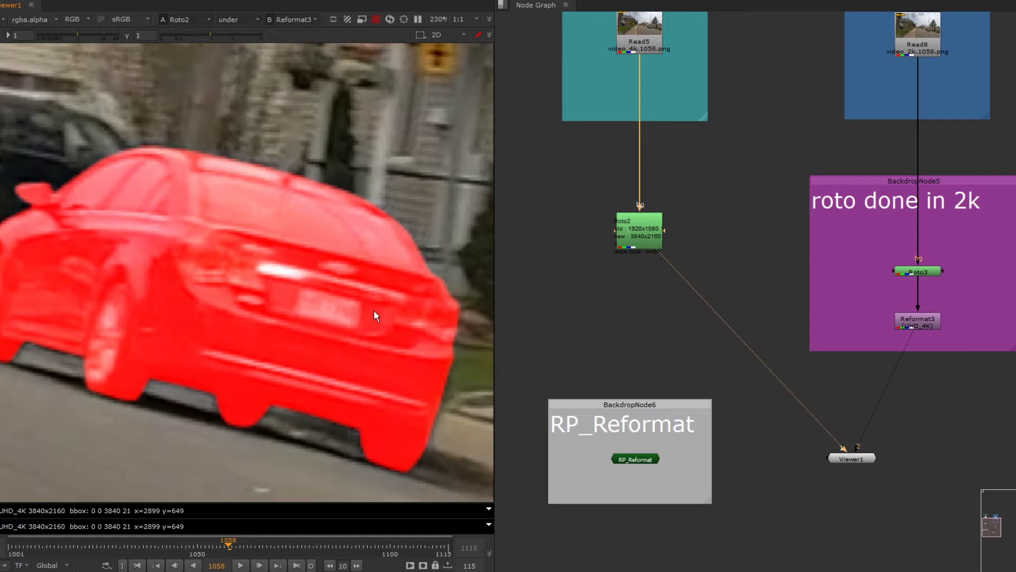
pyautogui.keyDown('alt'); pyautogui.moveTo(371, 296); pyautogui.dragTo(148, 198, button='middle'); pyautogui.keyUp('alt')
pyautogui.moveTo(11, 207); pyautogui.dragTo(352, 246)
pyautogui.keyDown('alt'); pyautogui.moveTo(354, 253); pyautogui.dragTo(464, 210, button='middle'); pyautogui.keyUp('alt')
pyautogui.scroll(4, 463, 211)
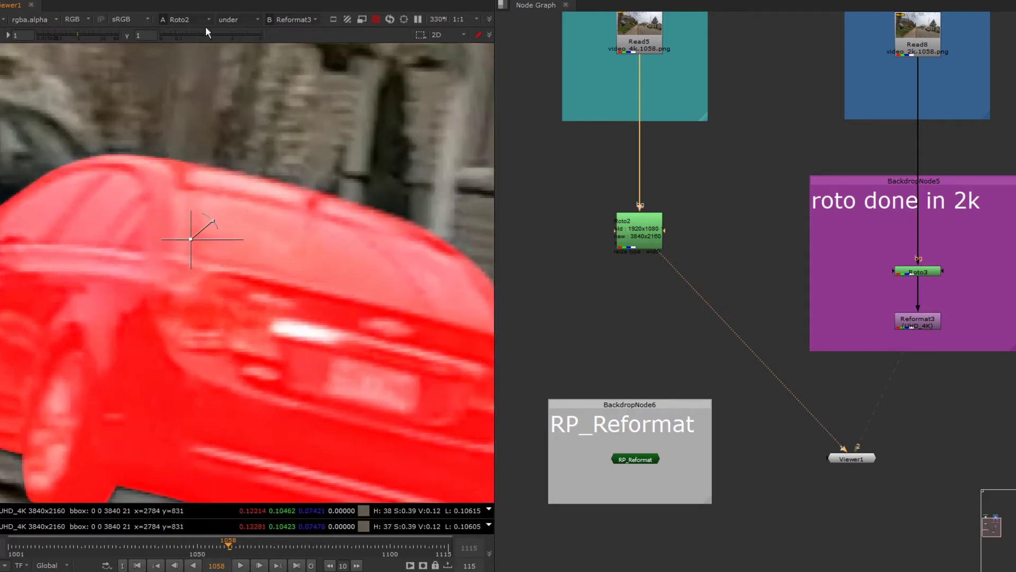
pyautogui.press('2')
pyautogui.click(190, 31)
# Move the wipe across the red car's rear and side to compare the pixel-resized edges with the vector-resized ones
pyautogui.moveTo(173, 238); pyautogui.dragTo(453, 330)
pyautogui.moveTo(382, 351); pyautogui.dragTo(231, 242, button='middle')
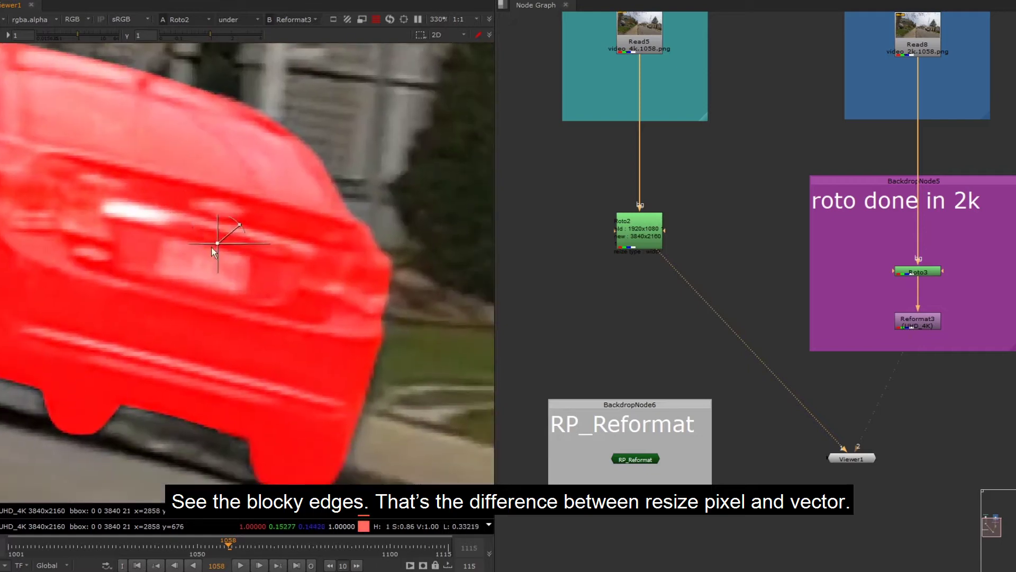
pyautogui.scroll(-2, 231, 241)
pyautogui.moveTo(321, 261); pyautogui.dragTo(12, 308)
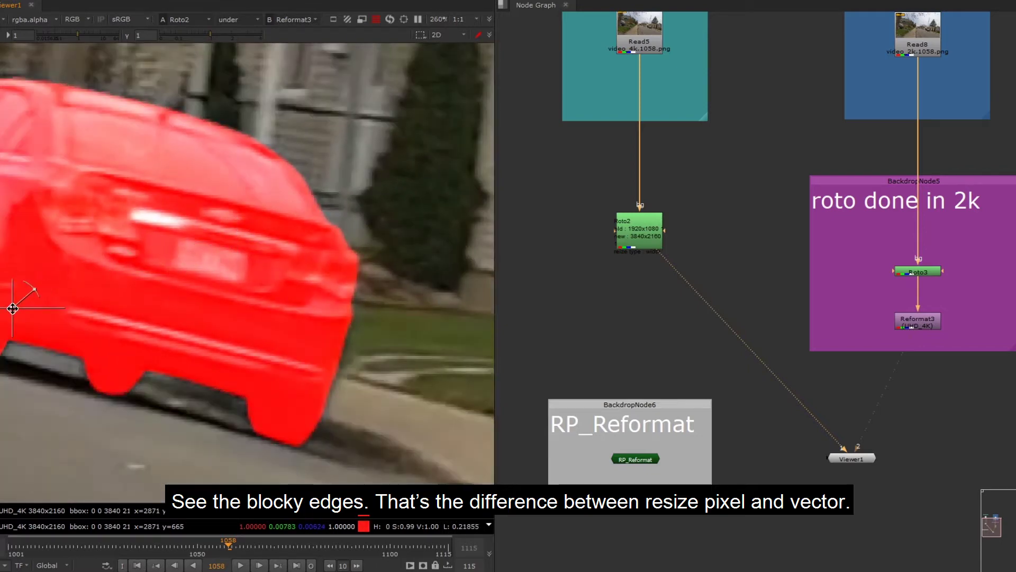
pyautogui.moveTo(51, 275); pyautogui.dragTo(294, 274)
pyautogui.scroll(-1, 162, 251)
pyautogui.moveTo(161, 251); pyautogui.dragTo(284, 277, button='middle')
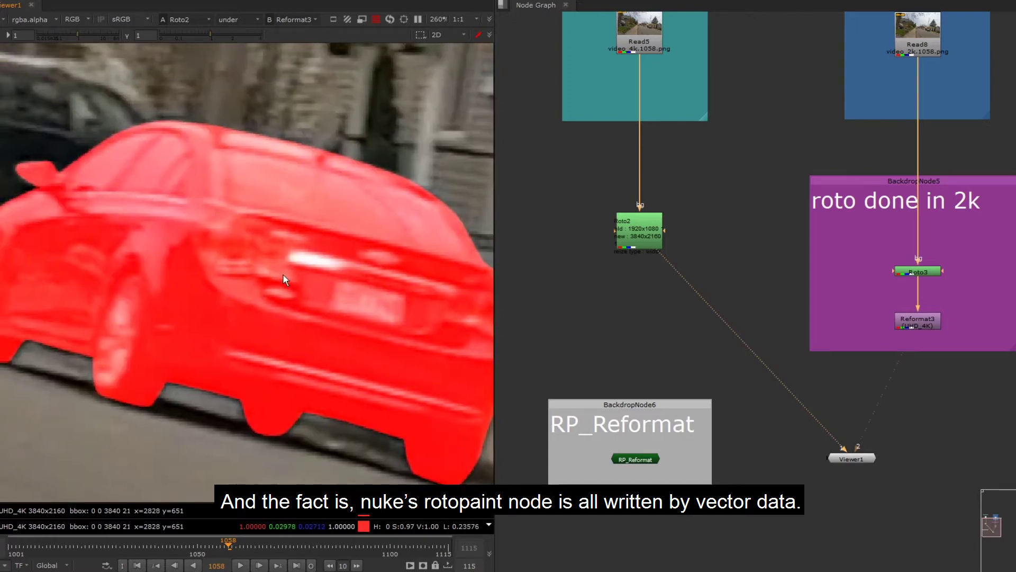
# Compare the blue car's edges with the wipe, fit the whole frame in the viewer and turn the wipe off
pyautogui.moveTo(69, 215); pyautogui.dragTo(204, 229, button='middle')
pyautogui.scroll(-4, 193, 238)
pyautogui.scroll(4, 53, 238)
pyautogui.moveTo(52, 238); pyautogui.dragTo(252, 351, button='middle')
pyautogui.scroll(3, 61, 240)
pyautogui.moveTo(234, 340); pyautogui.dragTo(328, 320)
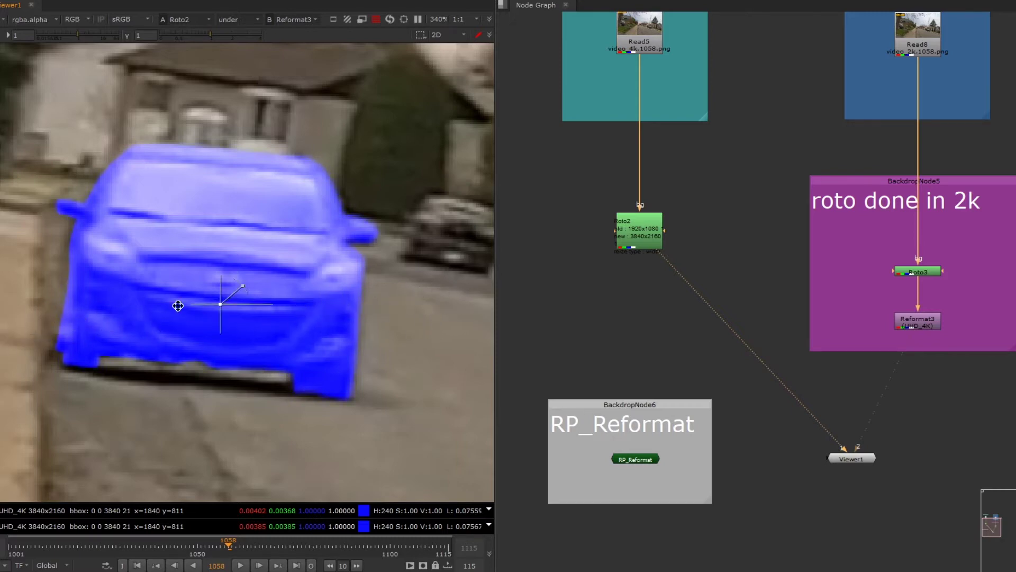
pyautogui.moveTo(344, 305); pyautogui.dragTo(426, 300)
pyautogui.press('f')
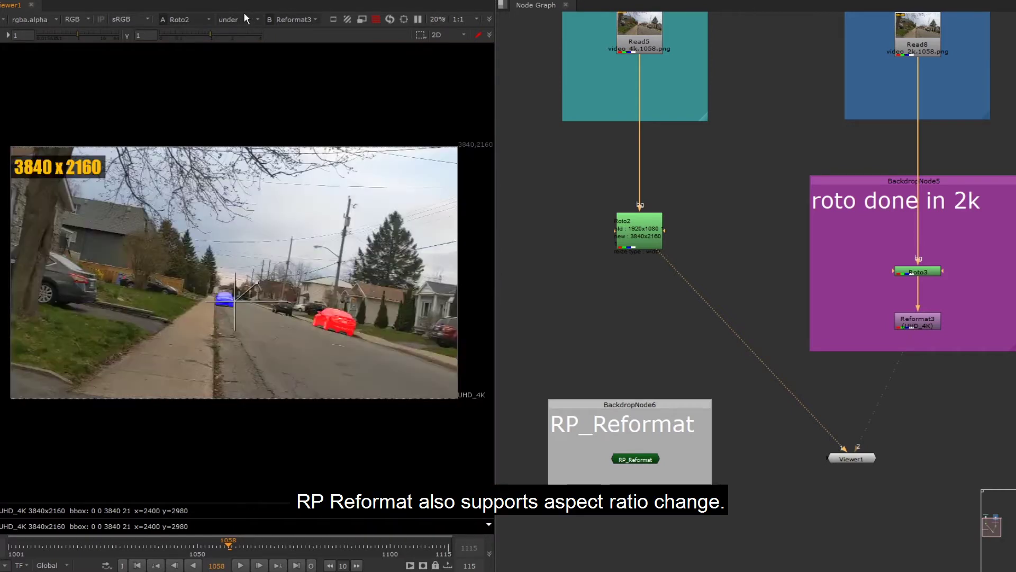
pyautogui.click(243, 19)
pyautogui.click(246, 30)
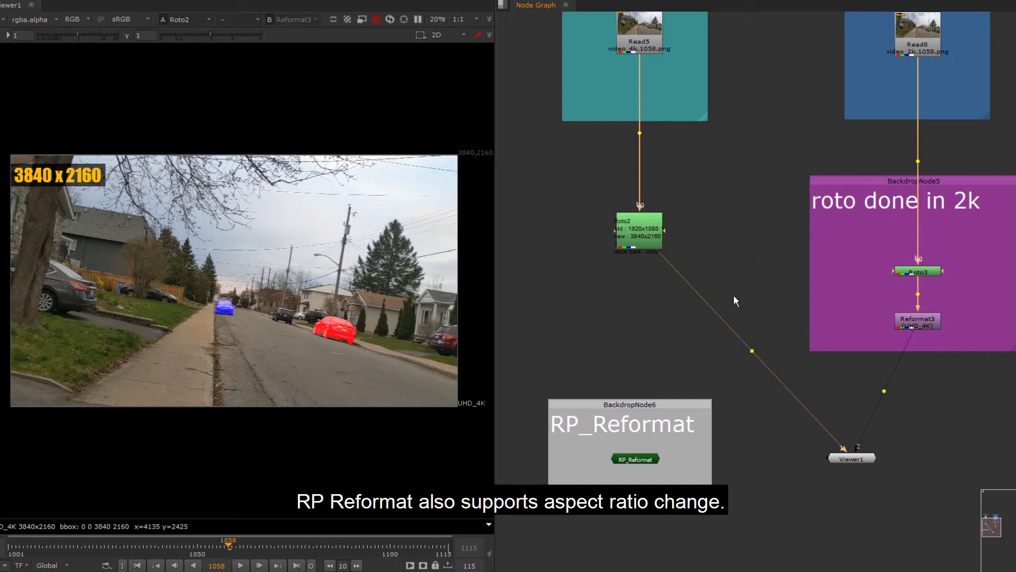
# Add a second Reformat node beside the converted Roto, connect it to the 4k plate's Read node and show it in the viewer
pyautogui.moveTo(746, 186); pyautogui.dragTo(716, 279, button='middle')
pyautogui.press('Tab')
pyautogui.write('r')
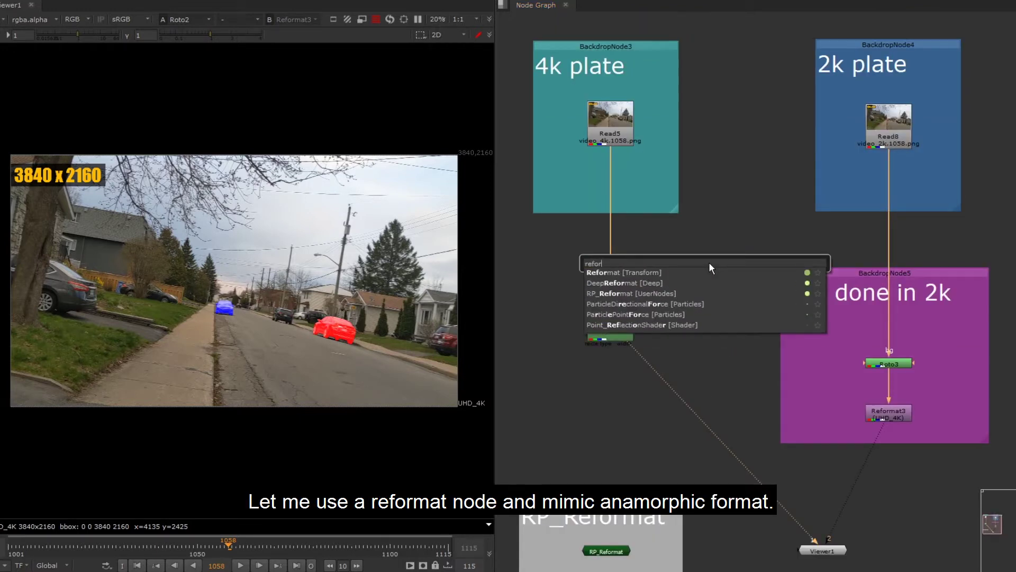
pyautogui.write('mat [Transform')
pyautogui.press('Return')
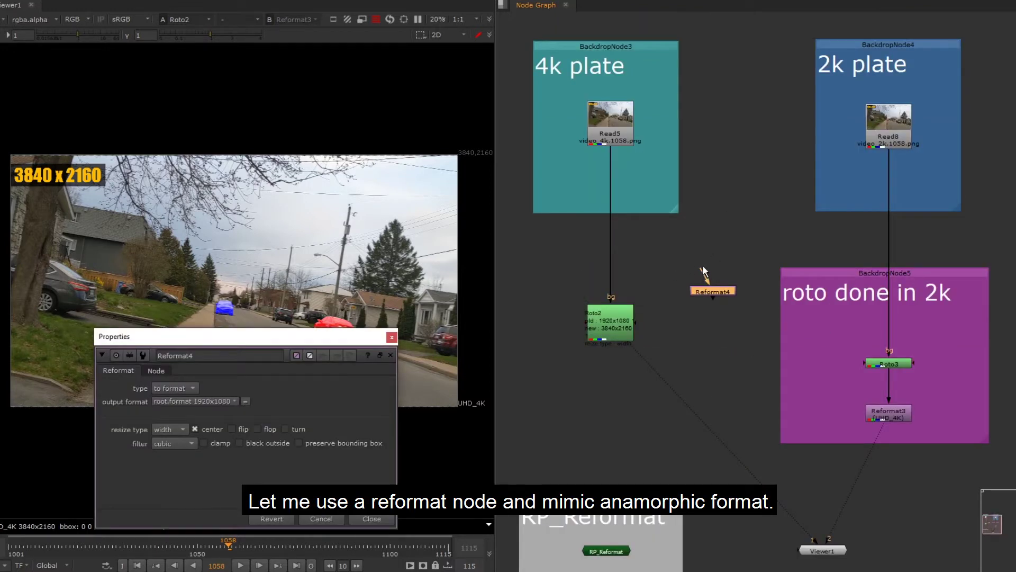
pyautogui.moveTo(702, 269); pyautogui.dragTo(615, 113)
pyautogui.moveTo(728, 293); pyautogui.dragTo(694, 275)
pyautogui.press('1')
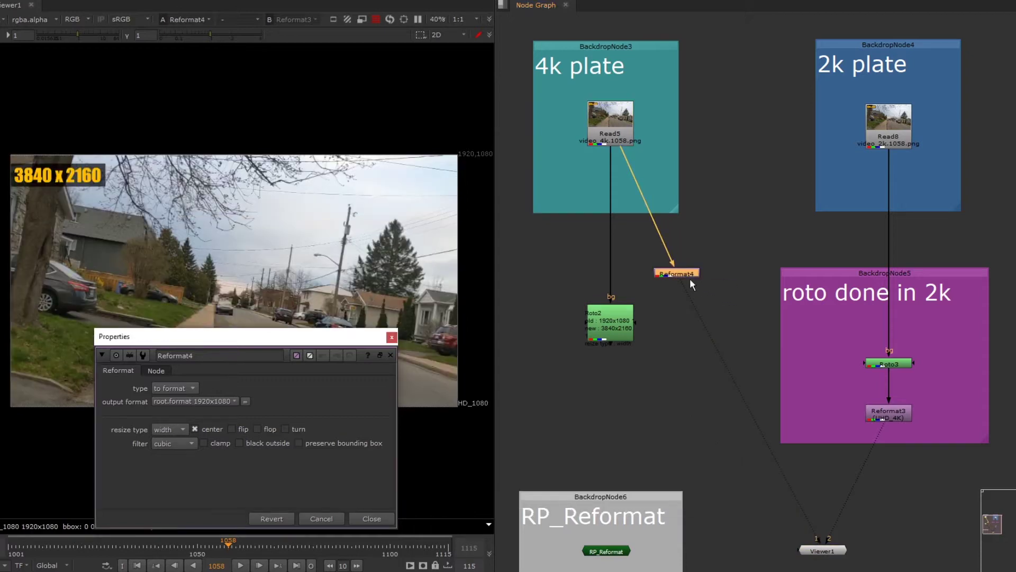
# Set the new Reformat node's type to "to box" with a width of 3840 and a height of 2160
pyautogui.click(181, 401)
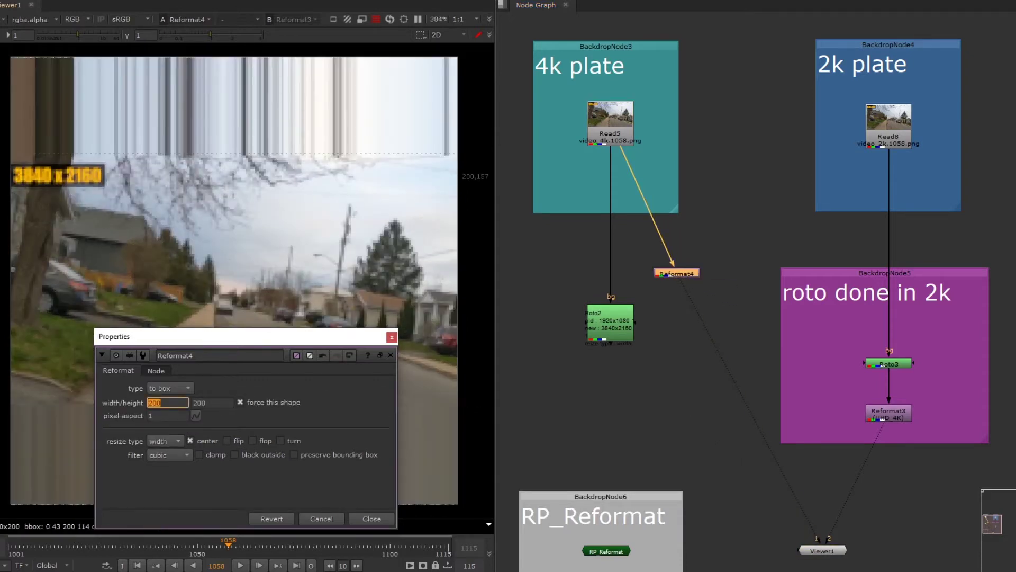
pyautogui.write('3840')
pyautogui.press('Tab')
pyautogui.write('2160')
pyautogui.press('Return')
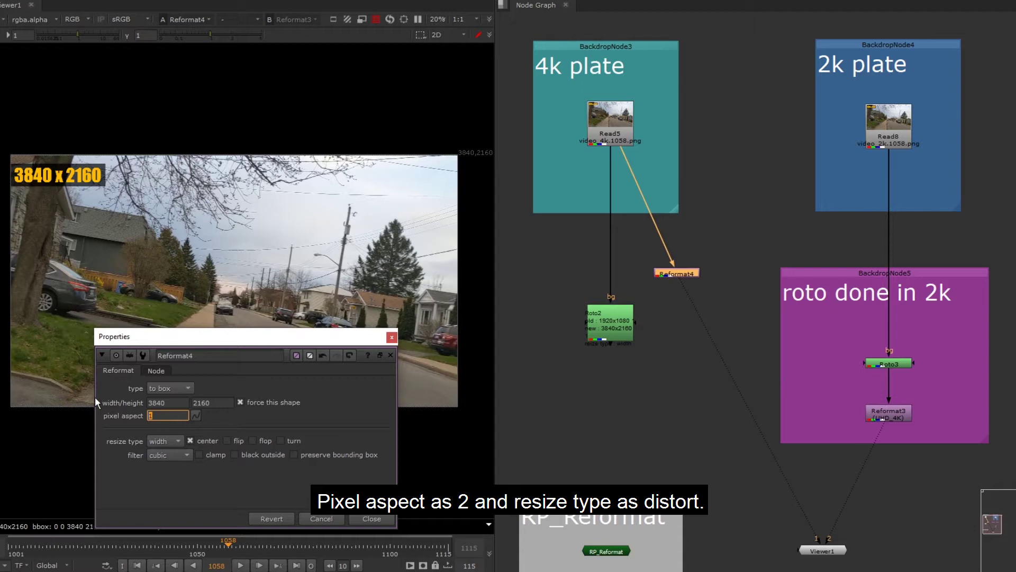
# Set the Reformat node's pixel aspect to 2 and its resize type to distort, and close its properties
pyautogui.write('2')
pyautogui.press('Return')
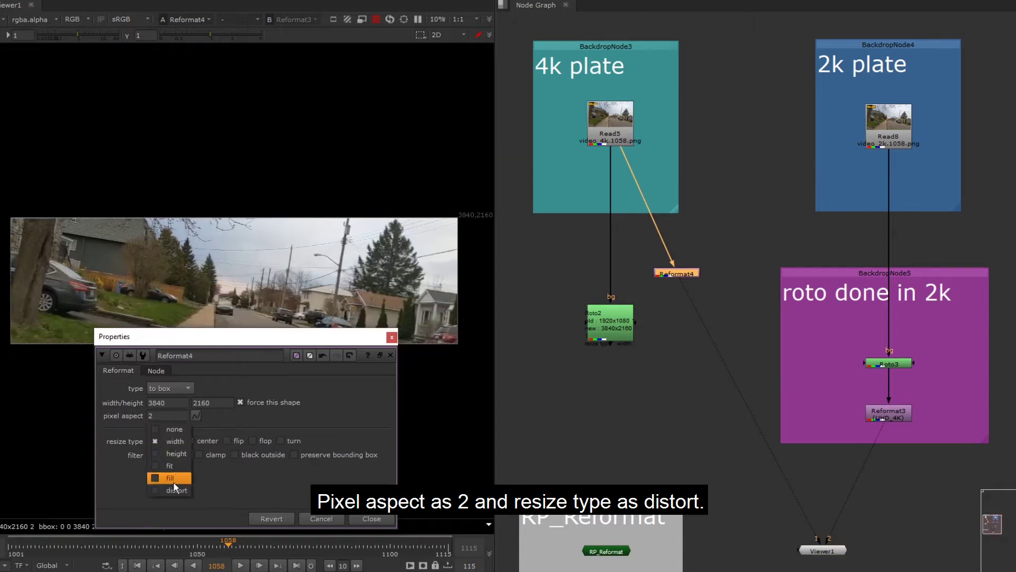
pyautogui.click(175, 489)
pyautogui.click(371, 518)
# Check the anamorphic version of the 4k plate at several frames along the timeline
pyautogui.click(27, 548)
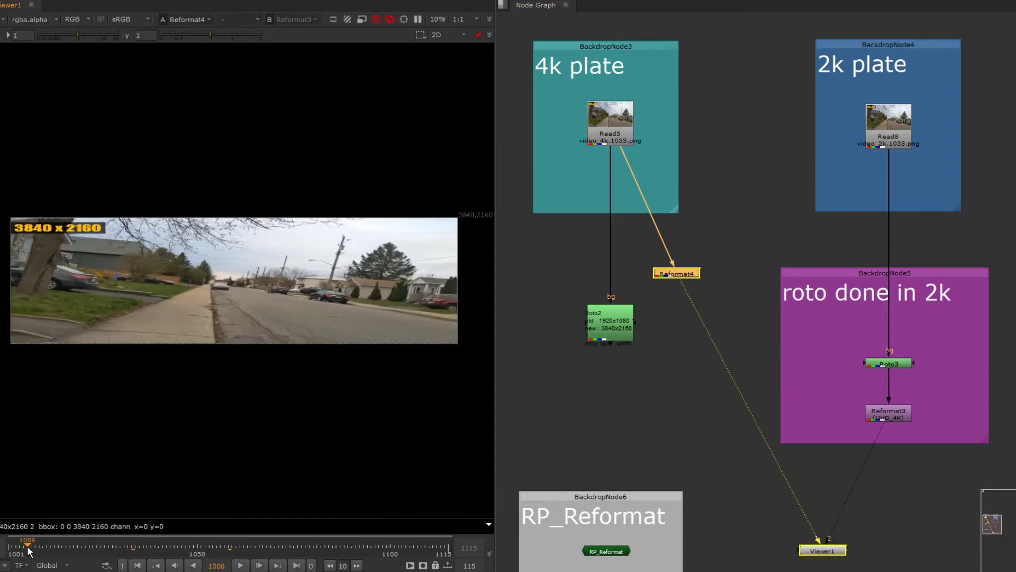
pyautogui.click(337, 545)
pyautogui.click(305, 546)
# Move the RP_Reformat backdrop up below the converted Roto and set RP_Reformat's new-resolution pixel aspect to 2
pyautogui.moveTo(610, 529); pyautogui.dragTo(603, 454, button='middle')
pyautogui.moveTo(605, 421); pyautogui.dragTo(632, 306)
pyautogui.doubleClick(640, 359)
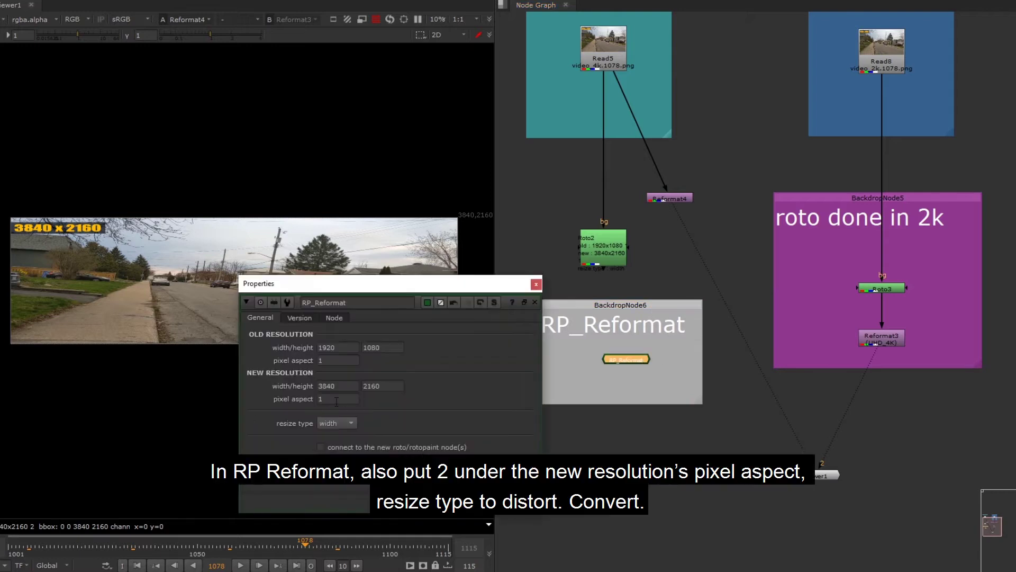
pyautogui.write('2')
pyautogui.press('Return')
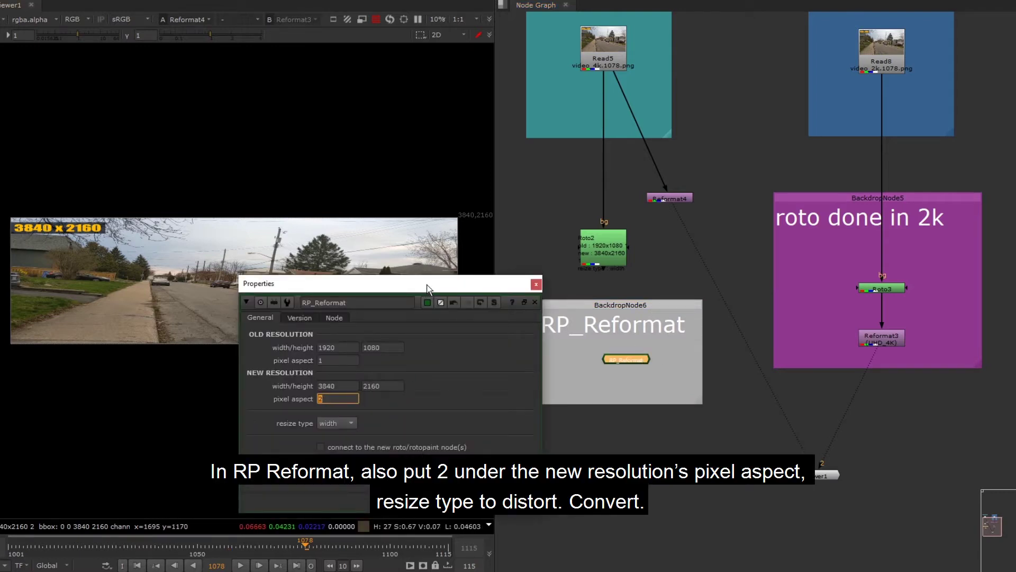
# Set RP_Reformat's resize type to distort and convert the 2k roto node Roto3
pyautogui.moveTo(428, 288); pyautogui.dragTo(400, 306)
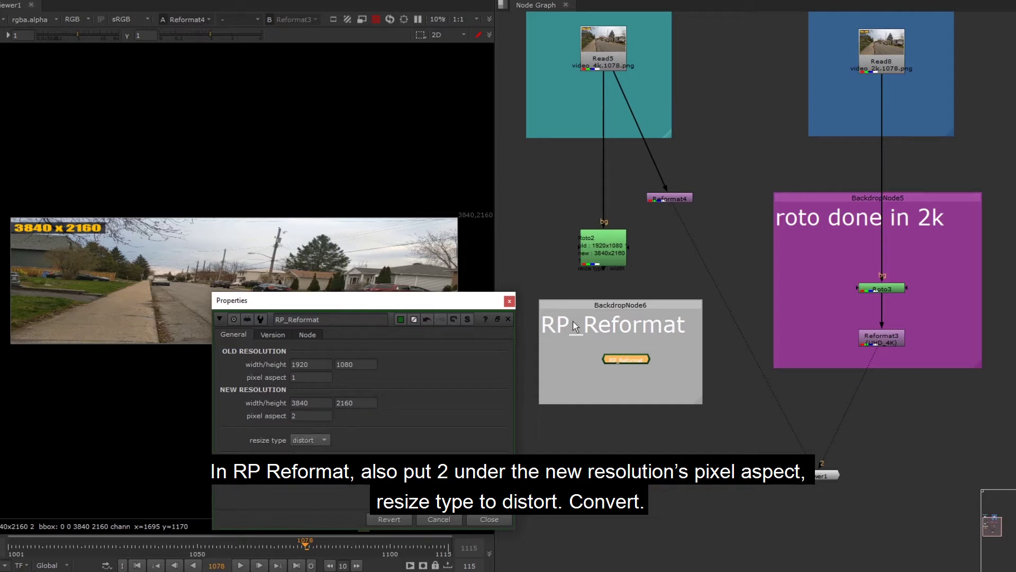
pyautogui.moveTo(680, 268); pyautogui.dragTo(685, 290, button='middle')
pyautogui.moveTo(936, 277); pyautogui.dragTo(812, 336)
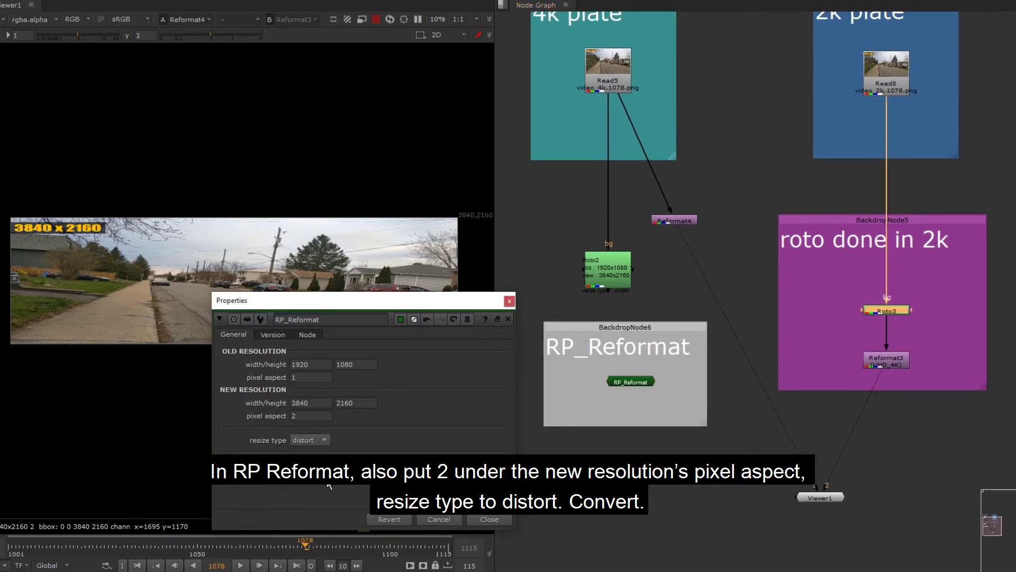
pyautogui.hotkey('ctrl', 'c')
pyautogui.hotkey('ctrl', 'v')
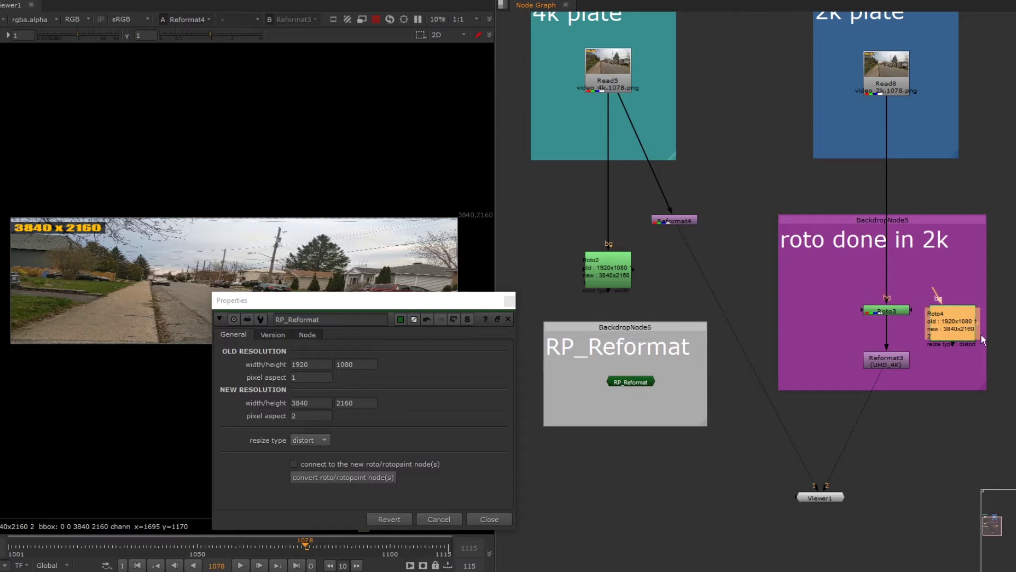
# Move the converted Roto beside Reformat4, connect its bg input to Reformat4, and close RP_Reformat's properties
pyautogui.moveTo(980, 333); pyautogui.dragTo(663, 281)
pyautogui.moveTo(713, 233); pyautogui.dragTo(673, 222)
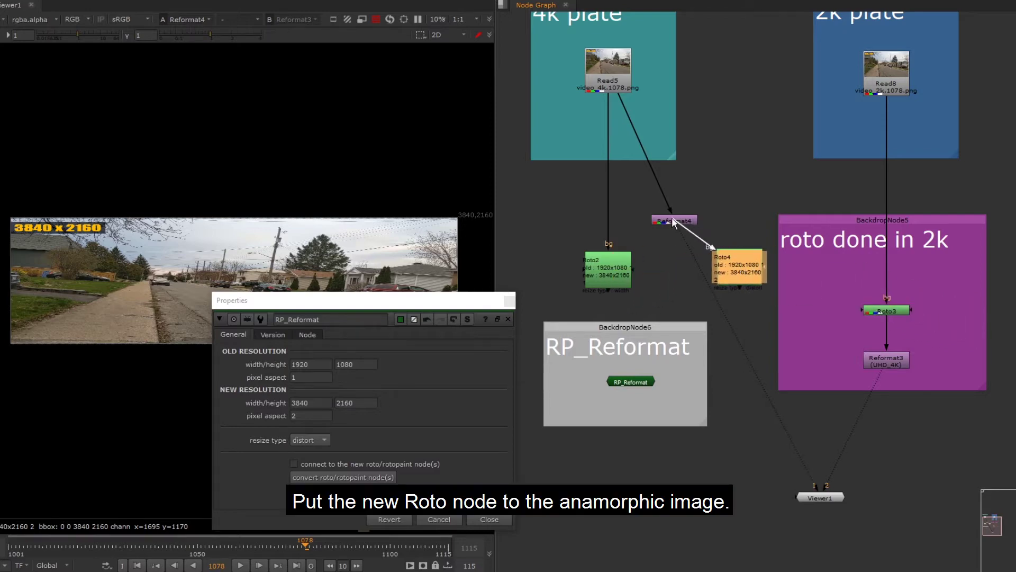
pyautogui.click(509, 300)
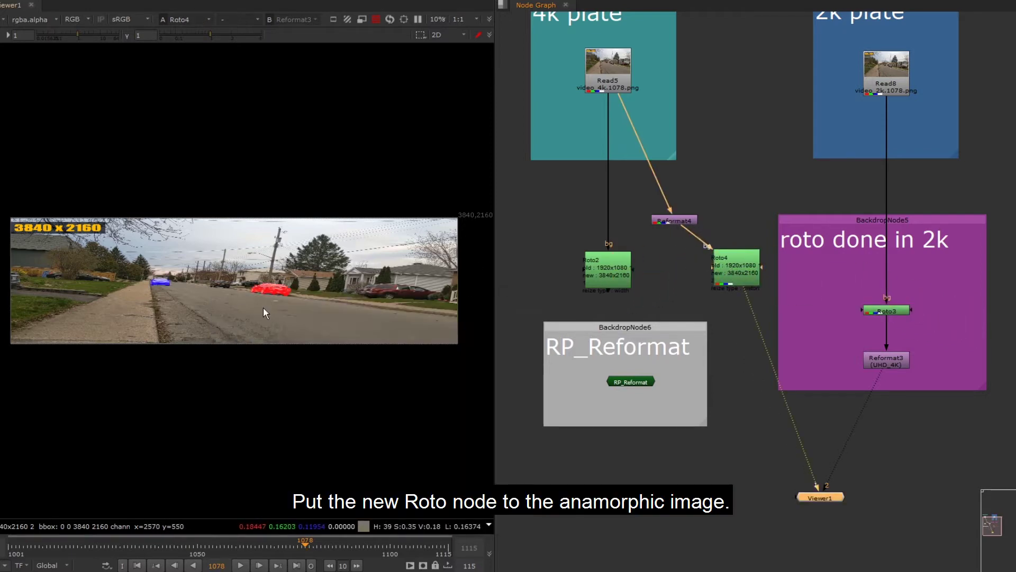
# Check the converted car shapes in Roto4 against the anamorphic plate at several zoom levels during playback
pyautogui.scroll(5, 263, 305)
pyautogui.scroll(4, 369, 274)
pyautogui.moveTo(180, 334); pyautogui.dragTo(284, 327, button='middle')
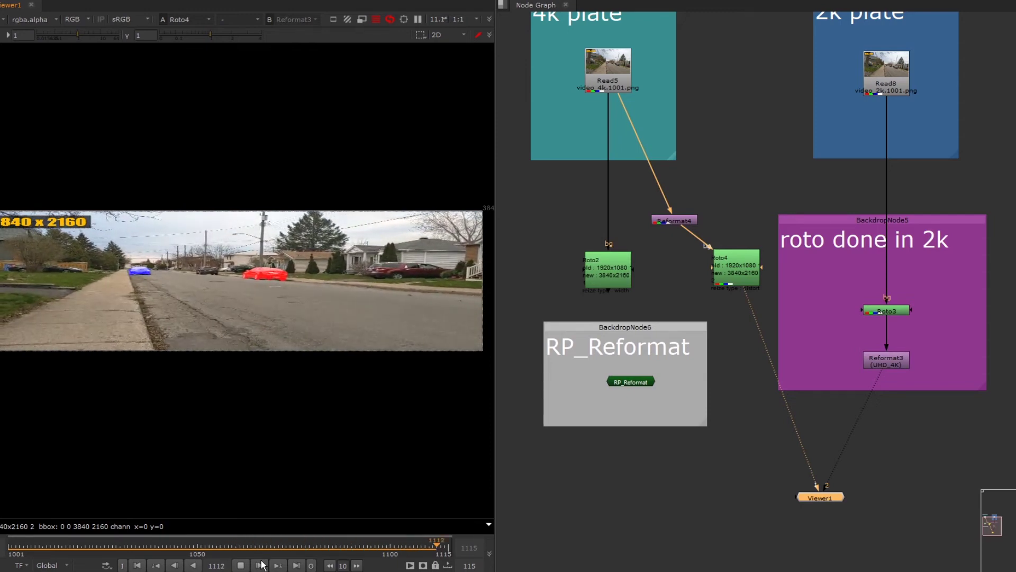
pyautogui.scroll(5, 297, 324)
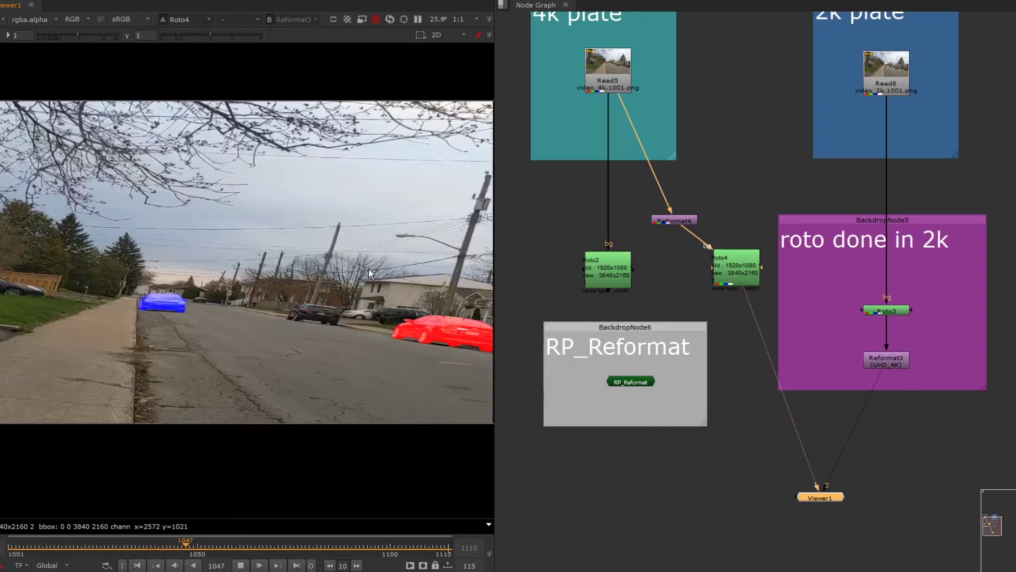
pyautogui.click(739, 265)
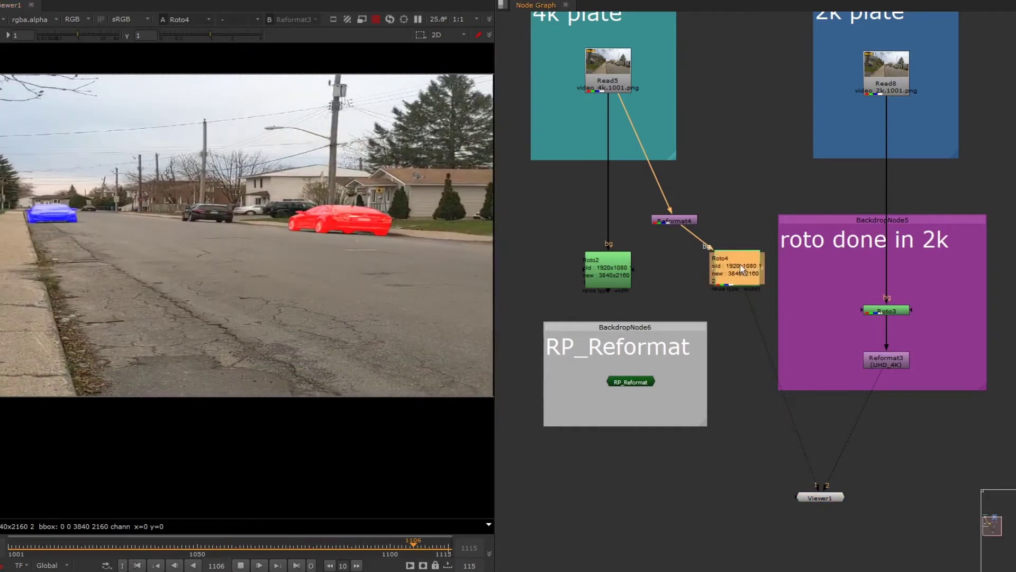
pyautogui.doubleClick(742, 263)
pyautogui.click(521, 412)
pyautogui.moveTo(621, 222); pyautogui.dragTo(809, 194)
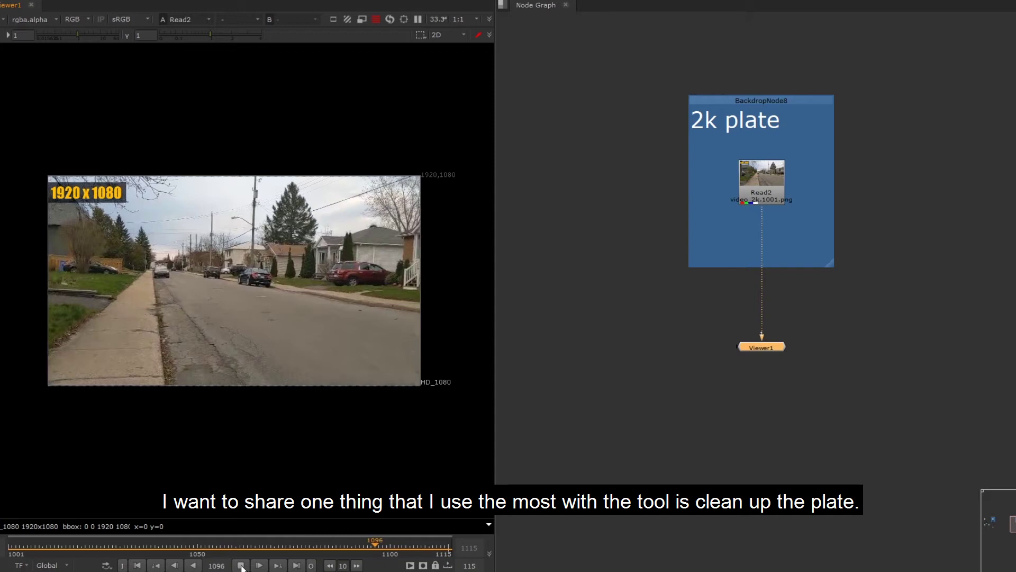
# Examine the crack in the road on the 2k plate up close while playing the shot
pyautogui.scroll(5, 215, 345)
pyautogui.scroll(-3, 278, 316)
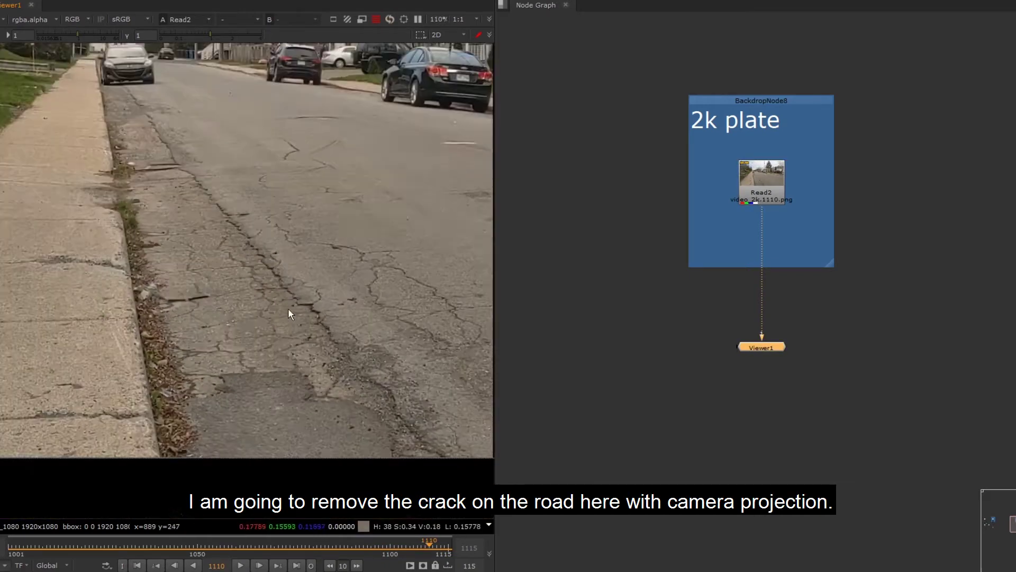
pyautogui.press('l')
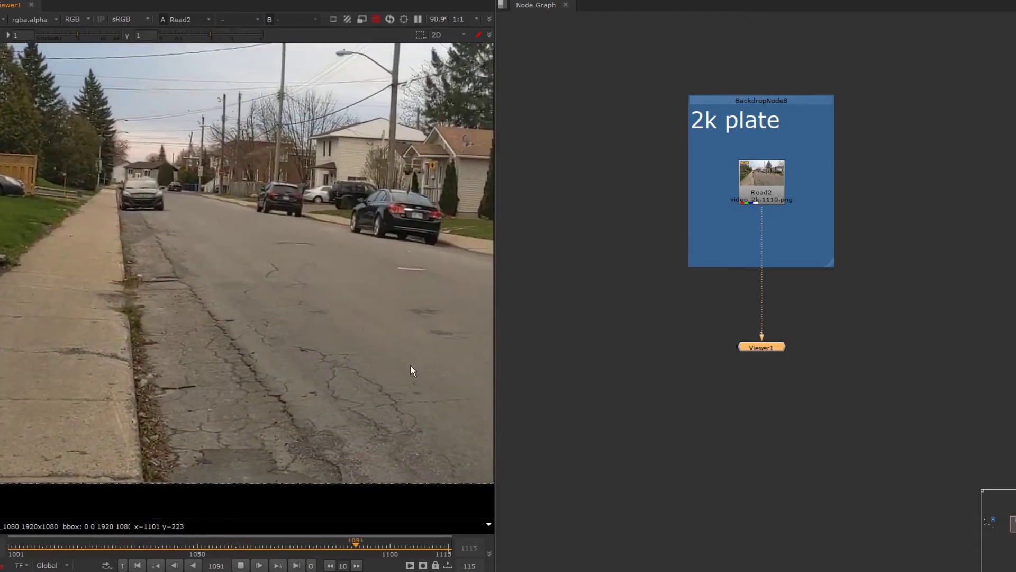
pyautogui.click(240, 566)
# Show the rendered matchmove checkerboard in the viewer and play it to check how the track sticks to the ground
pyautogui.scroll(-3, 905, 265)
pyautogui.moveTo(892, 277); pyautogui.dragTo(717, 238, button='middle')
pyautogui.moveTo(657, 264); pyautogui.dragTo(909, 407)
pyautogui.click(927, 300)
pyautogui.press('1')
pyautogui.moveTo(778, 304); pyautogui.dragTo(660, 298, button='middle')
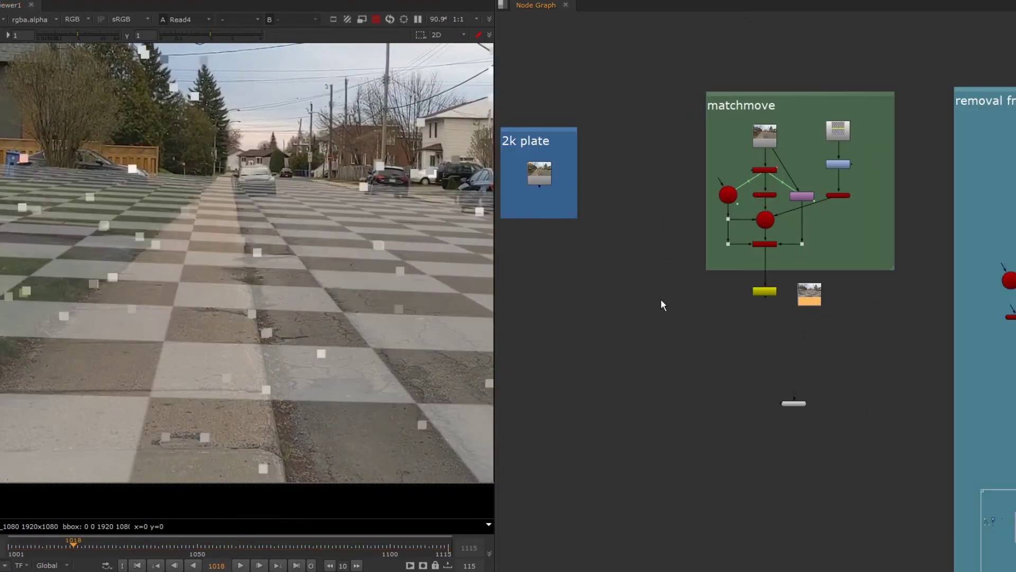
pyautogui.press('f')
pyautogui.moveTo(794, 404); pyautogui.dragTo(810, 397)
pyautogui.click(240, 565)
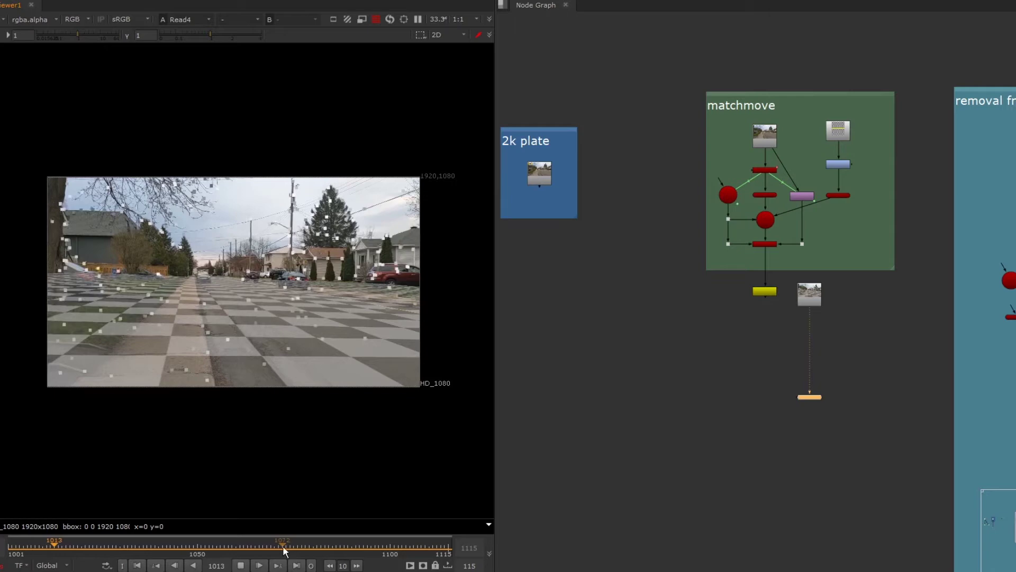
pyautogui.click(240, 564)
# Move the Viewer1 node over from the matchmove setup to the crack-removal node setup
pyautogui.moveTo(865, 351); pyautogui.dragTo(699, 231, button='middle')
pyautogui.scroll(-3, 575, 338)
pyautogui.moveTo(613, 305); pyautogui.dragTo(609, 389)
pyautogui.scroll(4, 617, 299)
pyautogui.moveTo(602, 206); pyautogui.dragTo(760, 140)
pyautogui.scroll(-2, 762, 148)
pyautogui.moveTo(543, 381); pyautogui.dragTo(700, 303, button='middle')
pyautogui.moveTo(592, 404); pyautogui.dragTo(791, 282)
# View ScanlineRender2, checking the camera projection on the ground card in 3D and as a flat 2D texture
pyautogui.moveTo(970, 131); pyautogui.dragTo(862, 183, button='middle')
pyautogui.scroll(4, 831, 217)
pyautogui.click(849, 210)
pyautogui.click(816, 284)
pyautogui.press('1')
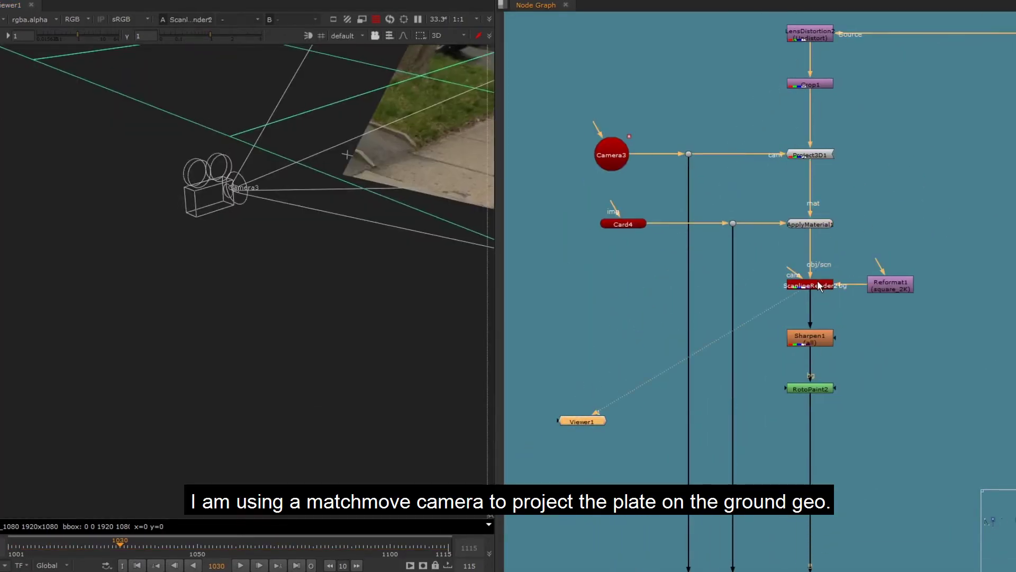
pyautogui.press('f')
pyautogui.keyDown('ctrl'); pyautogui.moveTo(275, 310); pyautogui.dragTo(362, 310); pyautogui.keyUp('ctrl')
pyautogui.press('Tab')
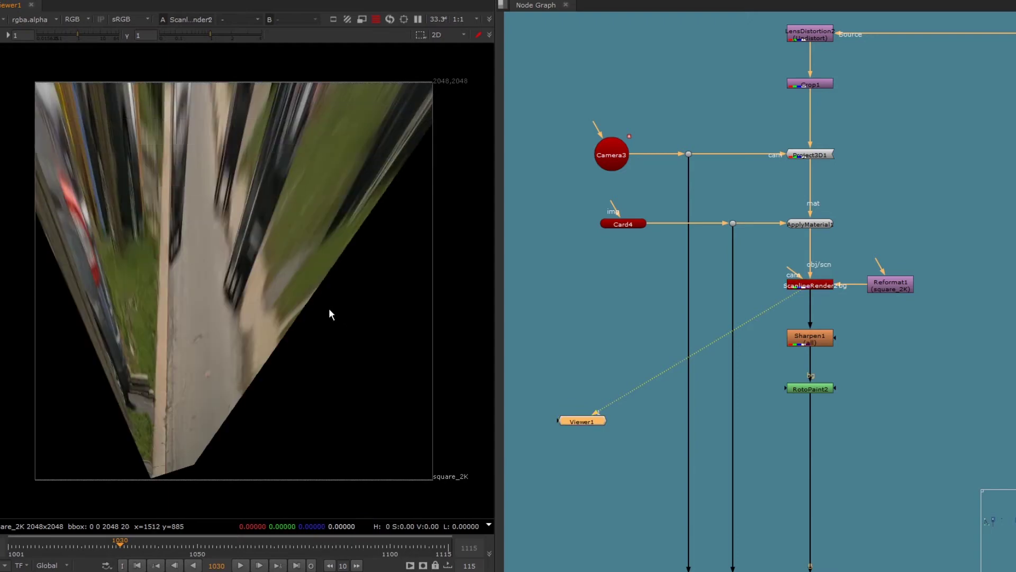
# Inspect the painted-out road crack at RotoPaint2 and its list of clone strokes
pyautogui.scroll(10, 327, 316)
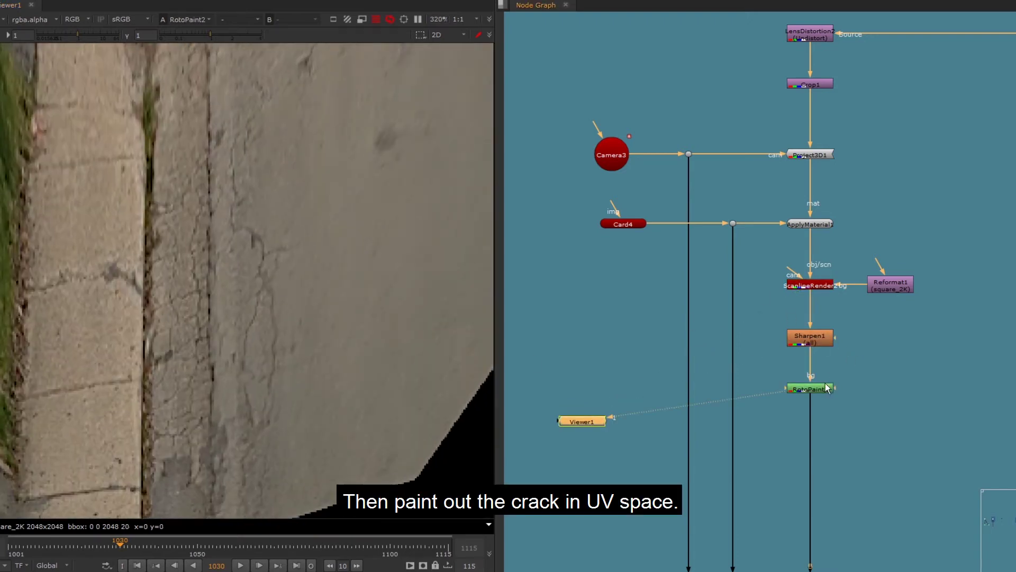
pyautogui.click(820, 388)
pyautogui.press('1')
pyautogui.doubleClick(822, 390)
pyautogui.scroll(-10, 299, 217)
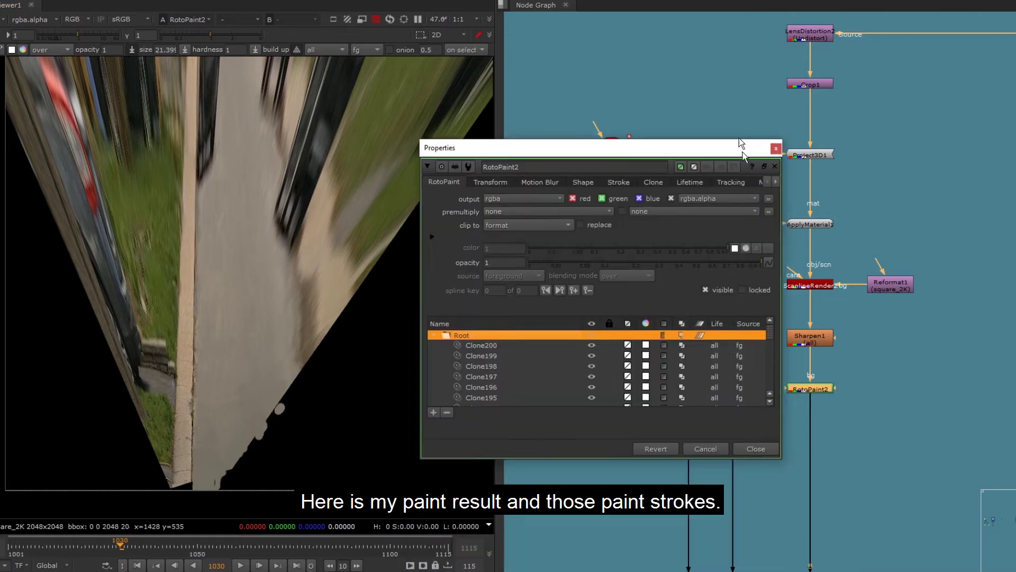
pyautogui.click(769, 145)
pyautogui.scroll(-2, 139, 329)
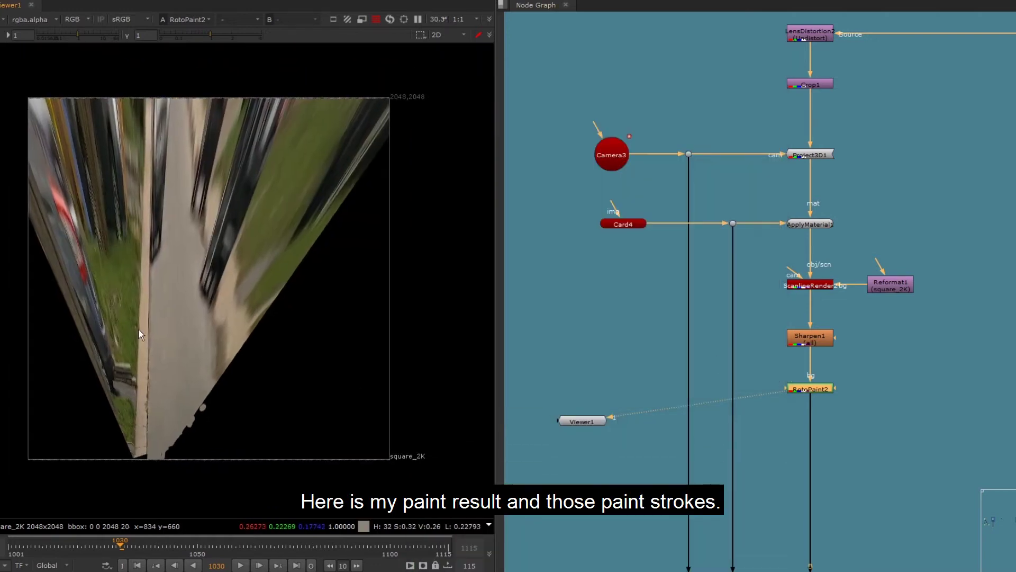
pyautogui.doubleClick(812, 387)
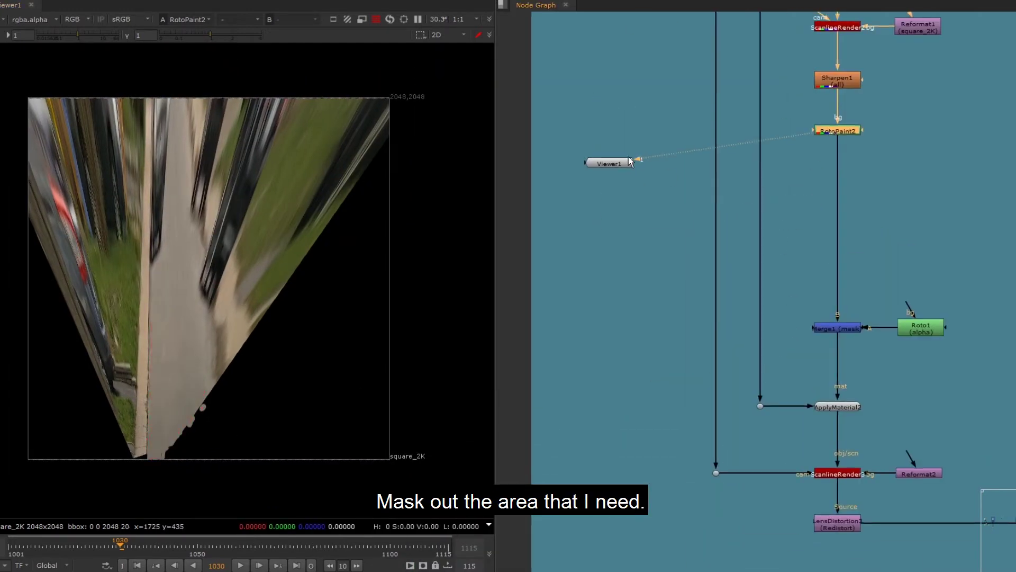
# View the masked road texture at Merge1 and its matchmove camera render at ScanlineRender3
pyautogui.press('1')
pyautogui.moveTo(846, 437); pyautogui.dragTo(754, 281, button='middle')
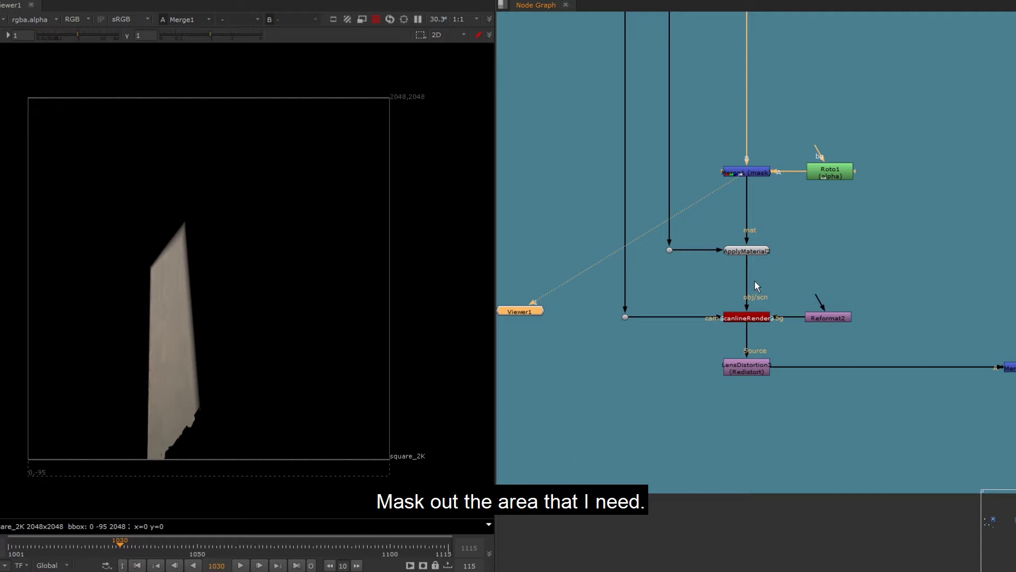
pyautogui.click(754, 317)
pyautogui.press('1')
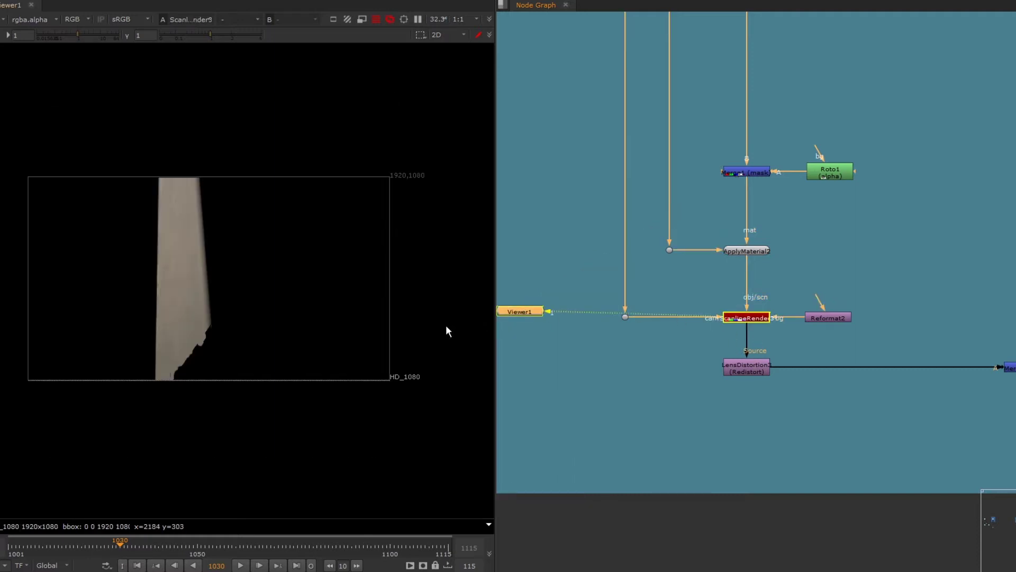
# View the redistorted road patch at the LensDistortion node and its composite over the plate at Merge2
pyautogui.moveTo(520, 311); pyautogui.dragTo(624, 399)
pyautogui.click(759, 365)
pyautogui.press('1')
pyautogui.moveTo(905, 240); pyautogui.dragTo(812, 217, button='middle')
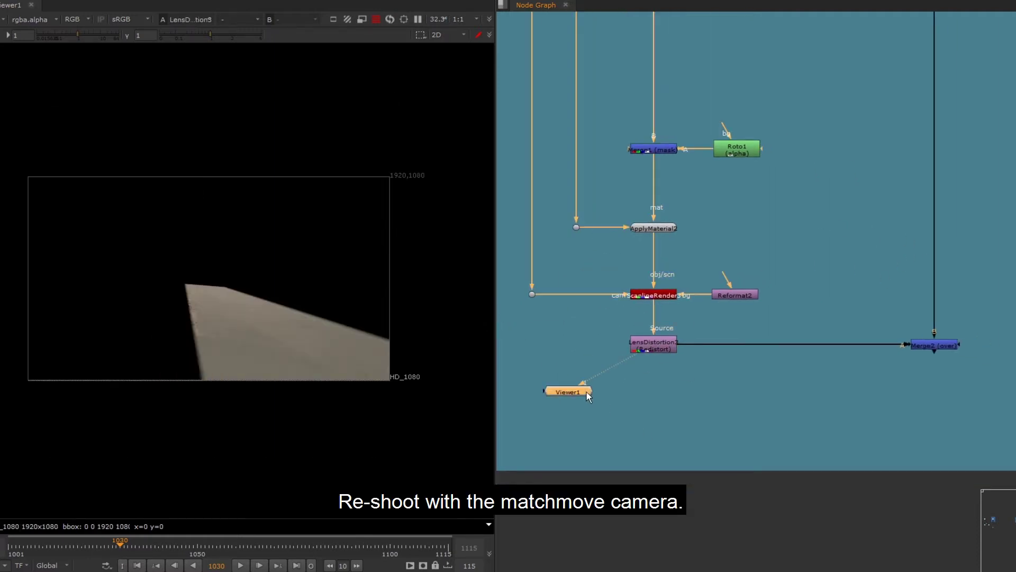
pyautogui.press('1')
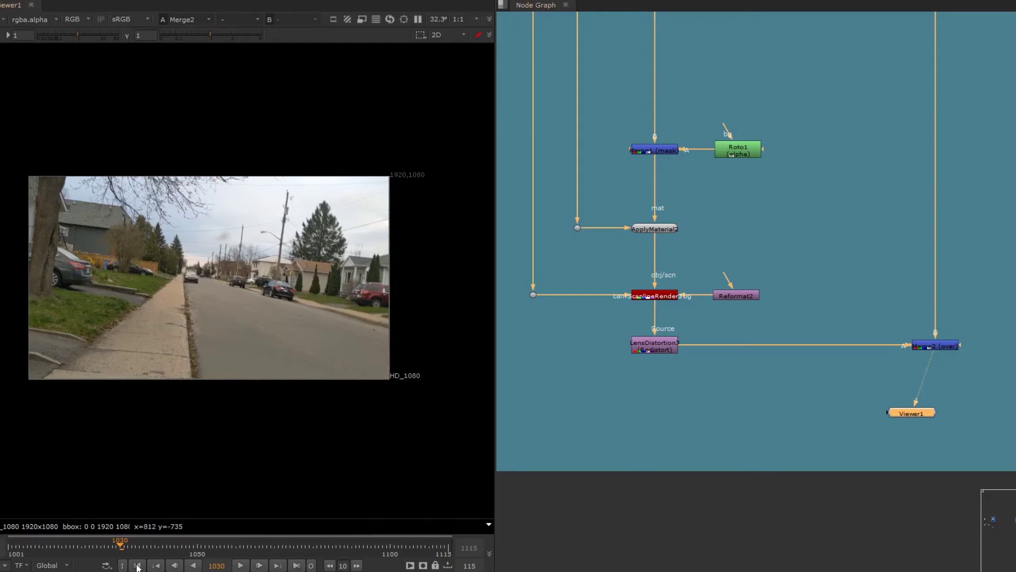
# Go to the first frame and add a Dot on the plate connection above Merge2
pyautogui.click(136, 565)
pyautogui.scroll(4, 373, 353)
pyautogui.moveTo(377, 351); pyautogui.dragTo(433, 348, button='middle')
pyautogui.keyDown('ctrl'); pyautogui.click(935, 255); pyautogui.keyUp('ctrl')
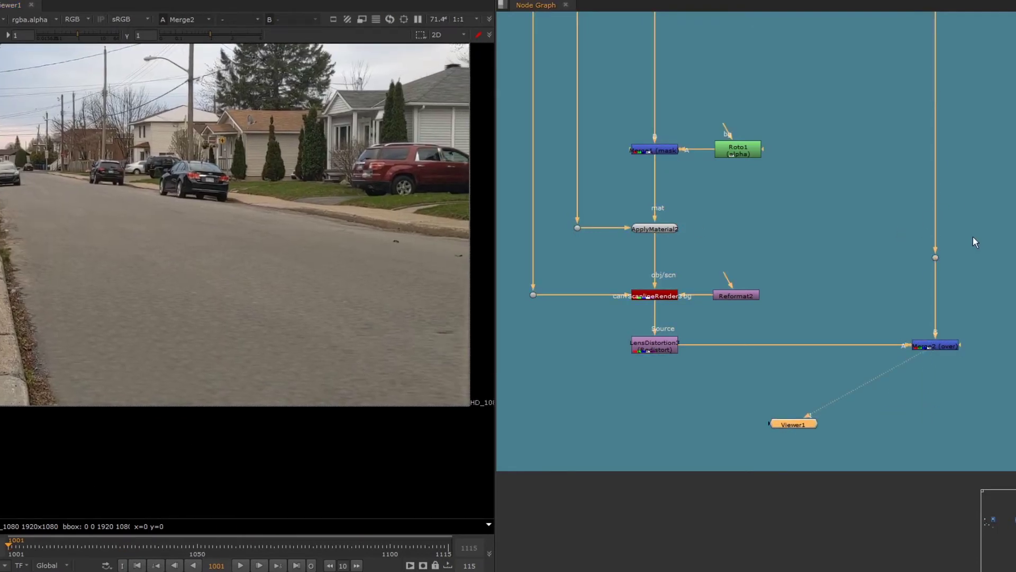
# Connect the new Dot as the viewer's second input and compare the original plate's road texture with Merge2's cleaned road
pyautogui.press('2')
pyautogui.press('1')
pyautogui.scroll(5, 318, 384)
pyautogui.press('2')
pyautogui.press('1')
pyautogui.scroll(-5, 370, 343)
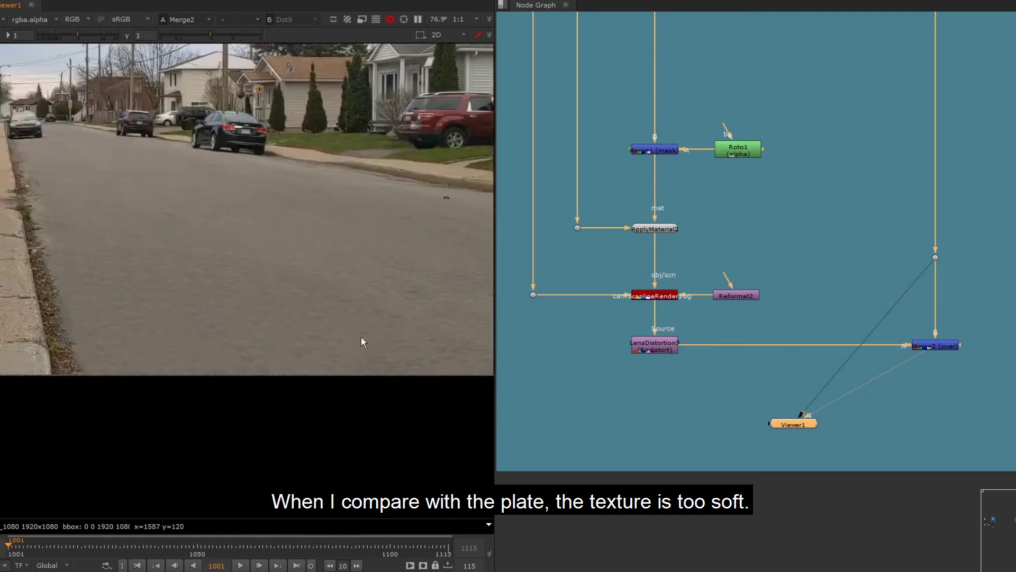
pyautogui.moveTo(361, 337); pyautogui.dragTo(324, 372, button='middle')
pyautogui.scroll(5, 481, 333)
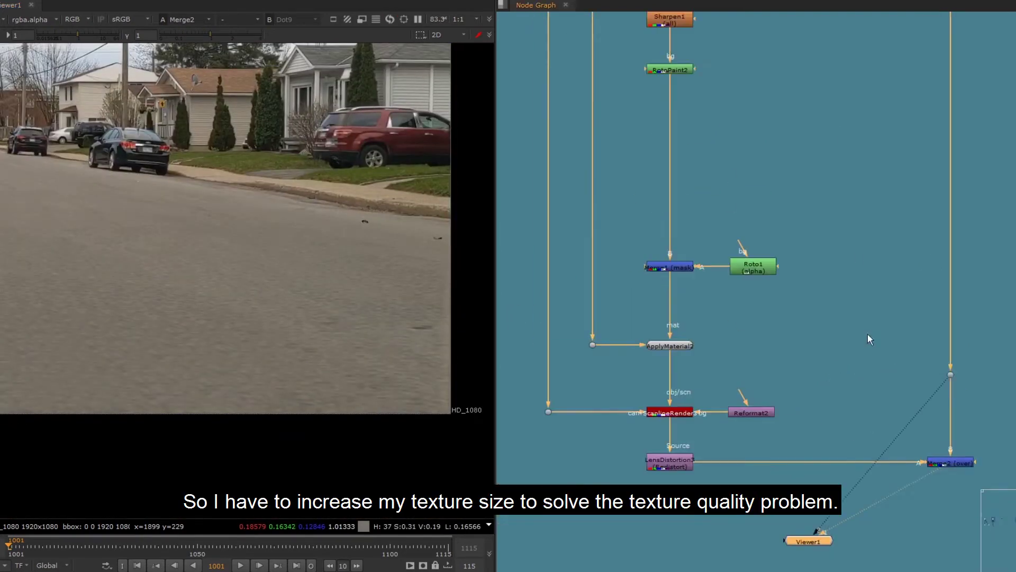
# View ScanlineRender2 and insert a Reformat node between Reformat1 and ScanlineRender2's bg input
pyautogui.scroll(-2, 798, 167)
pyautogui.scroll(3, 798, 167)
pyautogui.click(691, 171)
pyautogui.press('1')
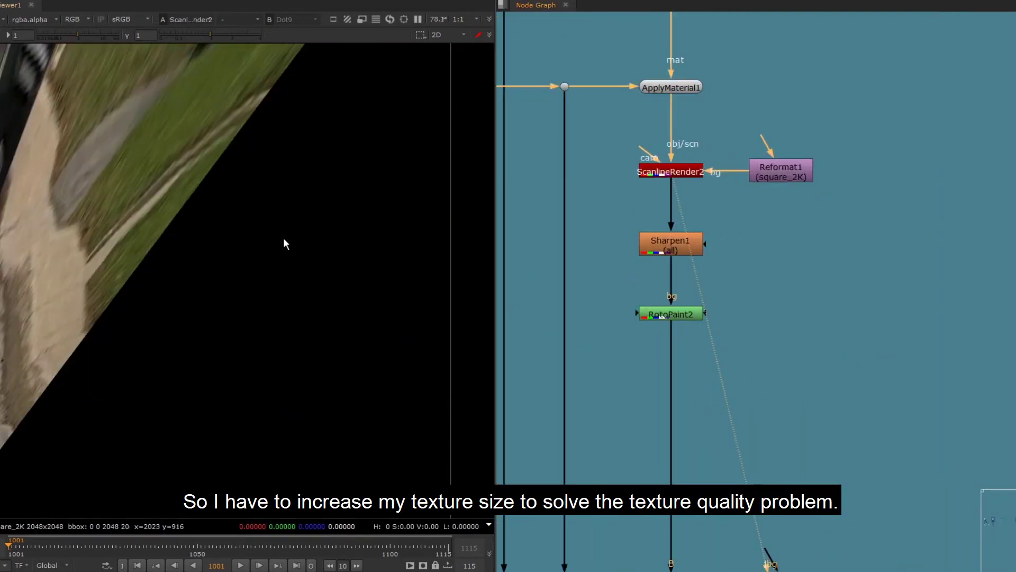
pyautogui.moveTo(794, 177); pyautogui.dragTo(813, 116)
pyautogui.press('Tab')
pyautogui.write('reformatr')
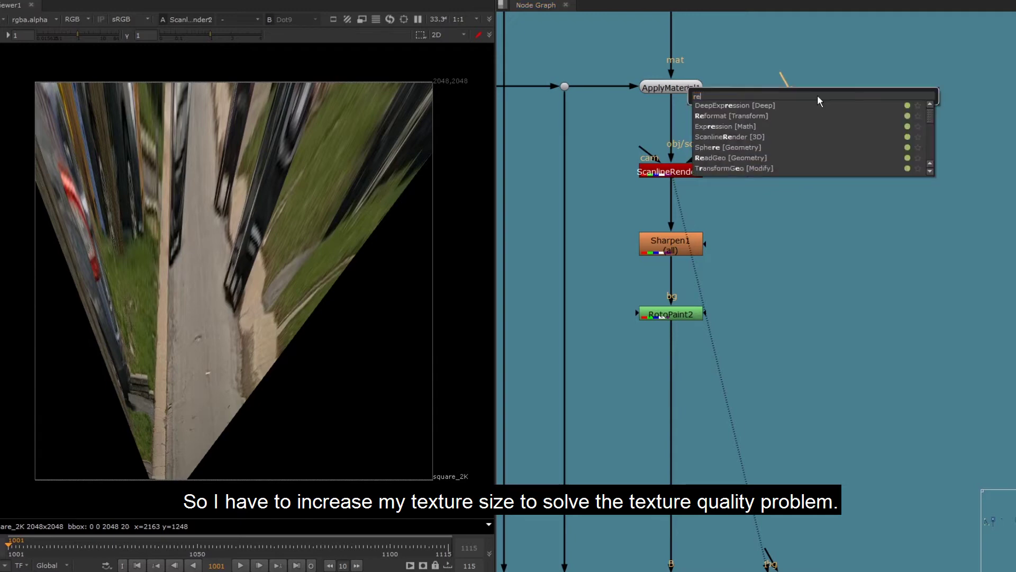
pyautogui.press('Return')
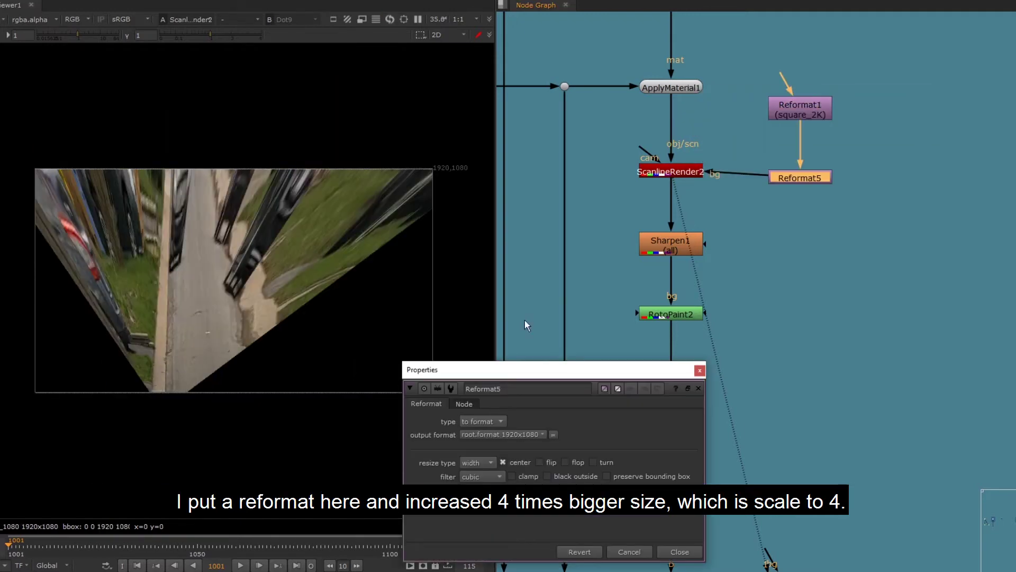
# Set the new Reformat's type to scale with a scale of 4, and close its properties
pyautogui.click(481, 448)
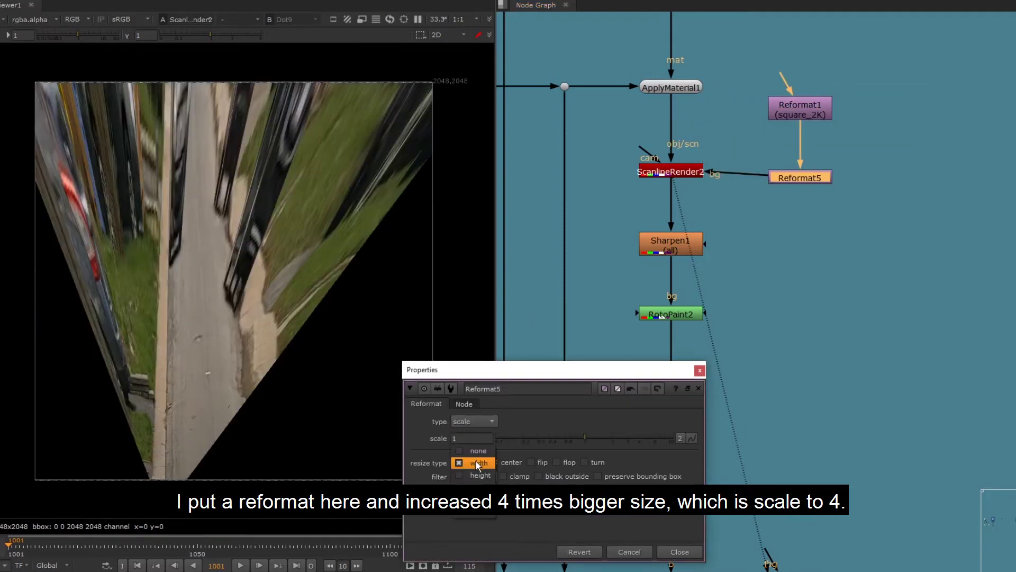
pyautogui.write('4')
pyautogui.press('Return')
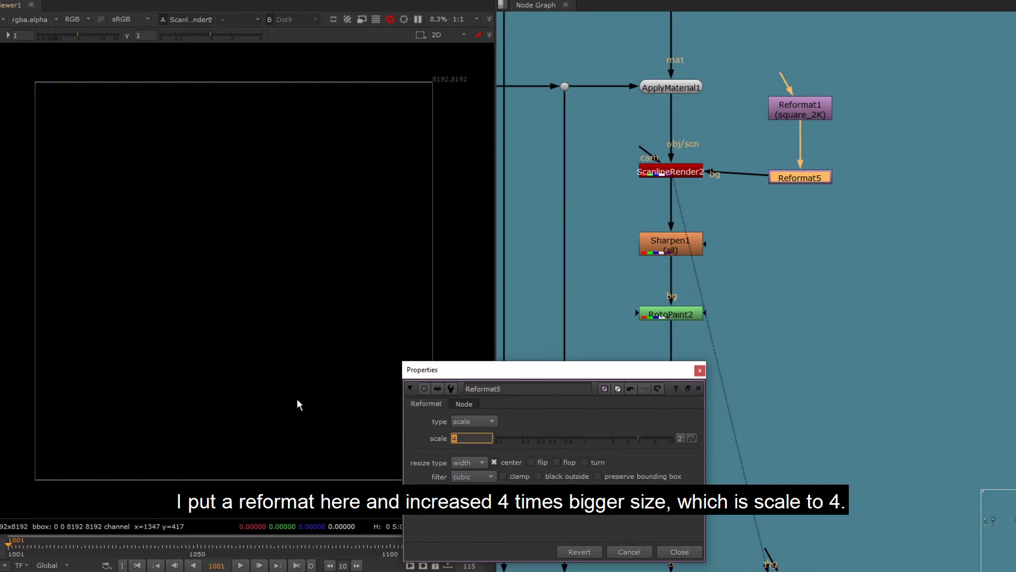
pyautogui.click(699, 370)
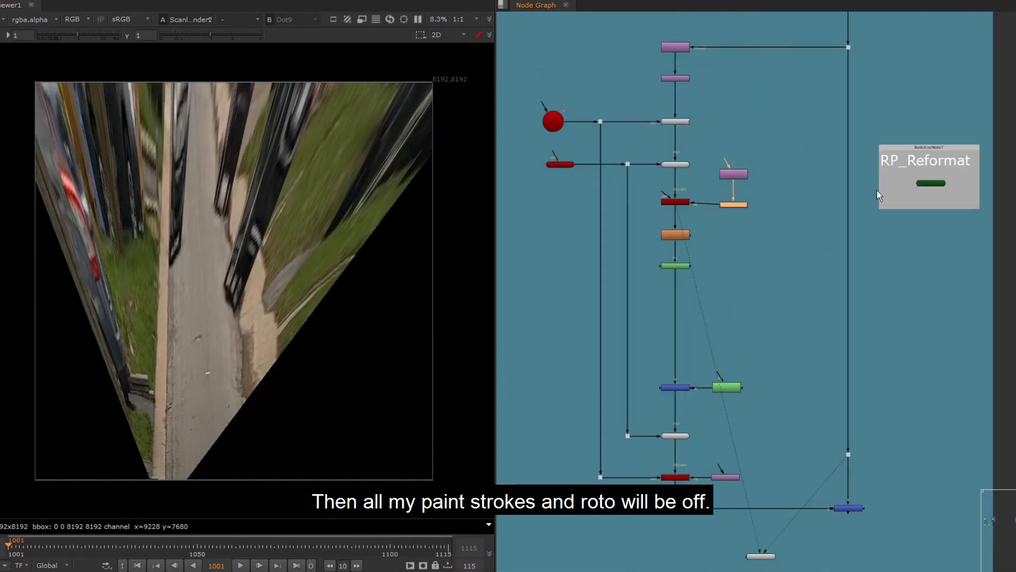
# Open RP_Reformat2 and set it from 2048 x 2048 to 8192 x 8192, with connecting to the new nodes enabled
pyautogui.doubleClick(930, 182)
pyautogui.moveTo(964, 153); pyautogui.dragTo(938, 167)
pyautogui.moveTo(733, 202); pyautogui.dragTo(550, 198)
pyautogui.moveTo(635, 198); pyautogui.dragTo(550, 271)
# Select RotoPaint2 and Roto1 and convert both with RP_Reformat2
pyautogui.moveTo(703, 259); pyautogui.dragTo(812, 193, button='middle')
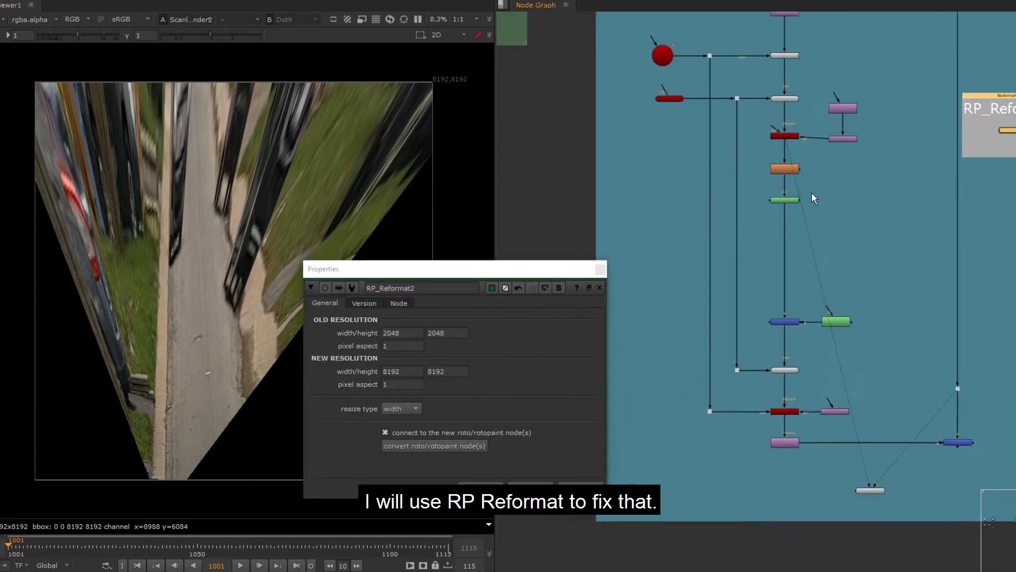
pyautogui.scroll(4, 825, 206)
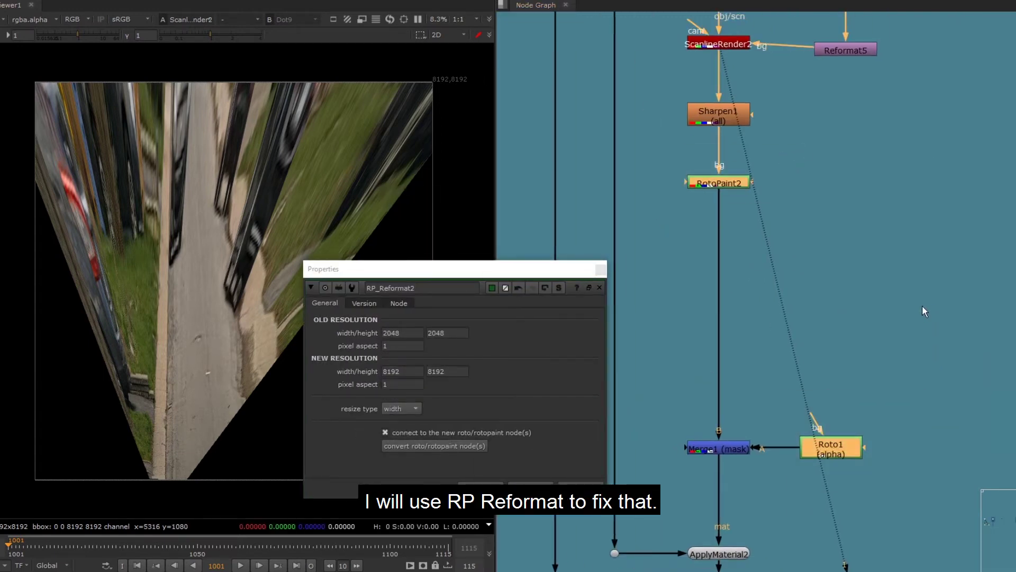
pyautogui.moveTo(925, 308); pyautogui.dragTo(850, 236, button='middle')
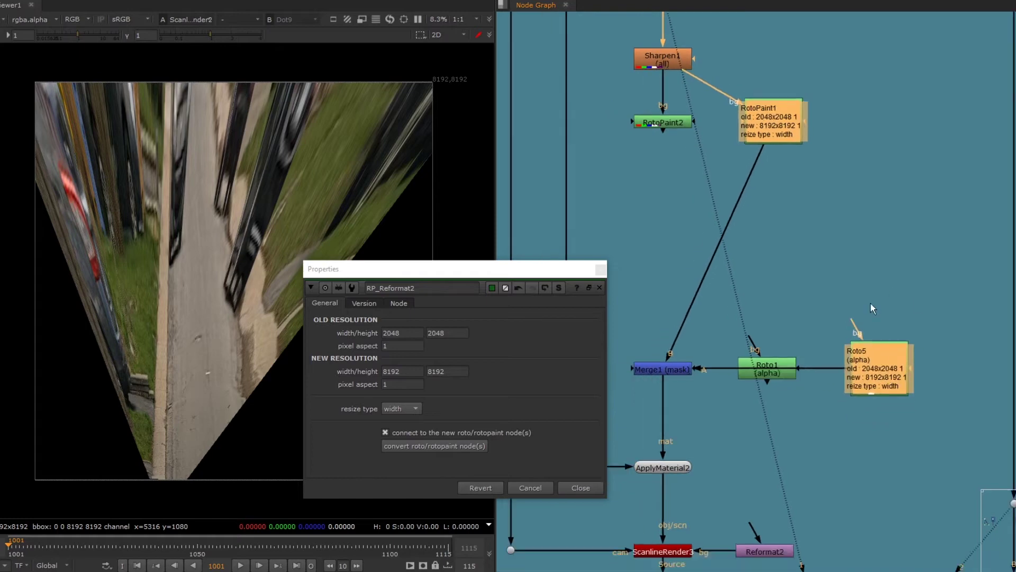
# View the converted RotoPaint1 and select its Root to inspect where all paint strokes sit, and close its properties
pyautogui.scroll(-3, 910, 234)
pyautogui.click(846, 227)
pyautogui.press('1')
pyautogui.doubleClick(856, 231)
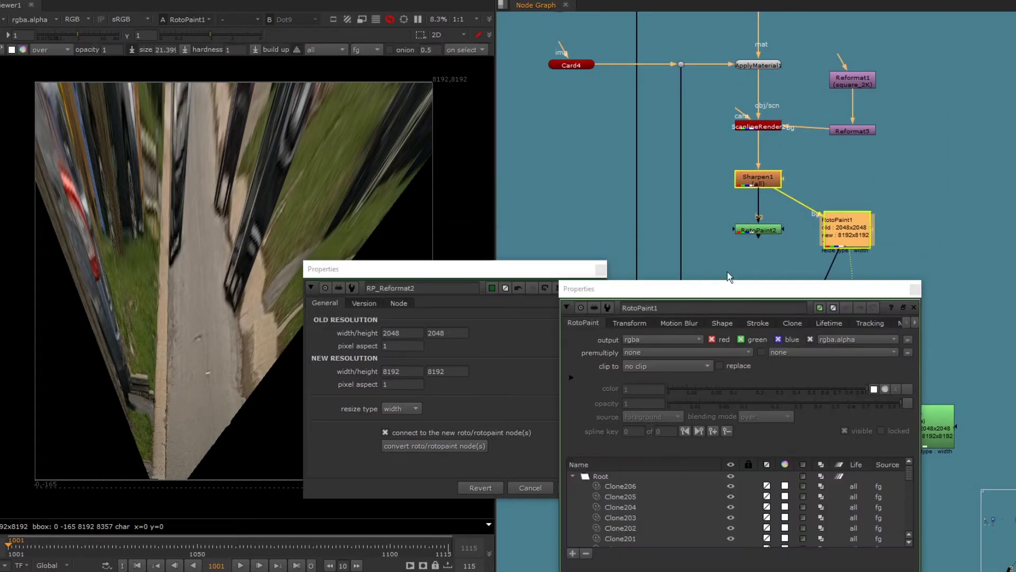
pyautogui.moveTo(781, 292)
pyautogui.mouseDown()
pyautogui.moveTo(656, 29)
pyautogui.moveTo(695, 70)
pyautogui.moveTo(672, 86)
pyautogui.mouseUp()
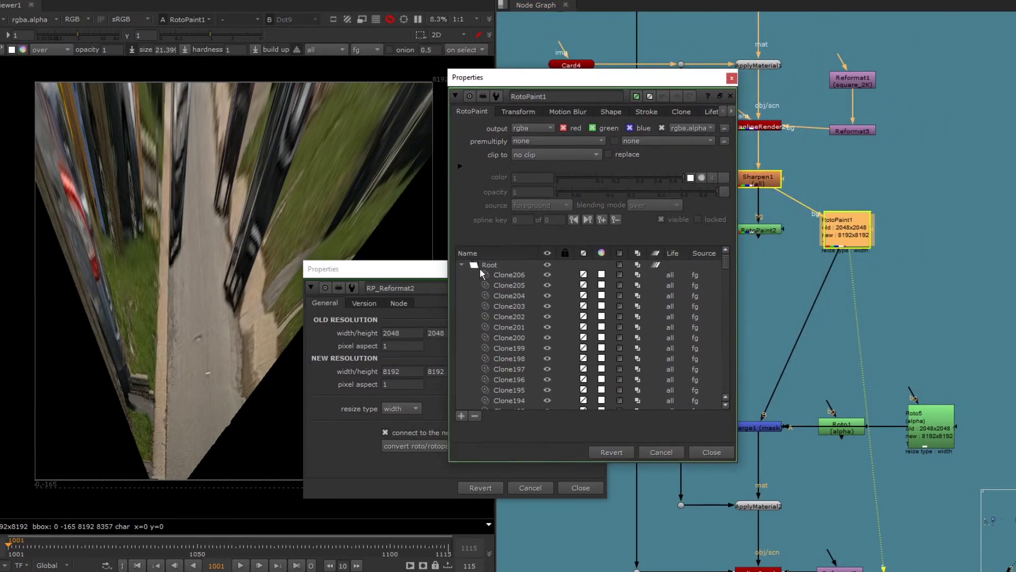
pyautogui.click(489, 265)
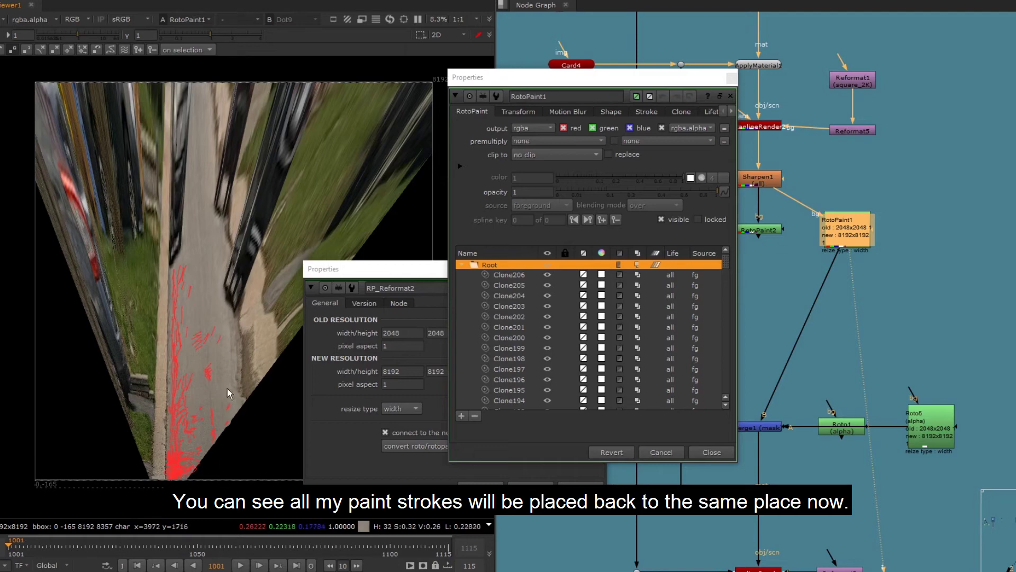
pyautogui.click(725, 451)
# Check the converted Roto5's properties, move Roto5 up clear of Roto1, and view the Merge2 result
pyautogui.moveTo(919, 418); pyautogui.dragTo(887, 188, button='middle')
pyautogui.doubleClick(890, 187)
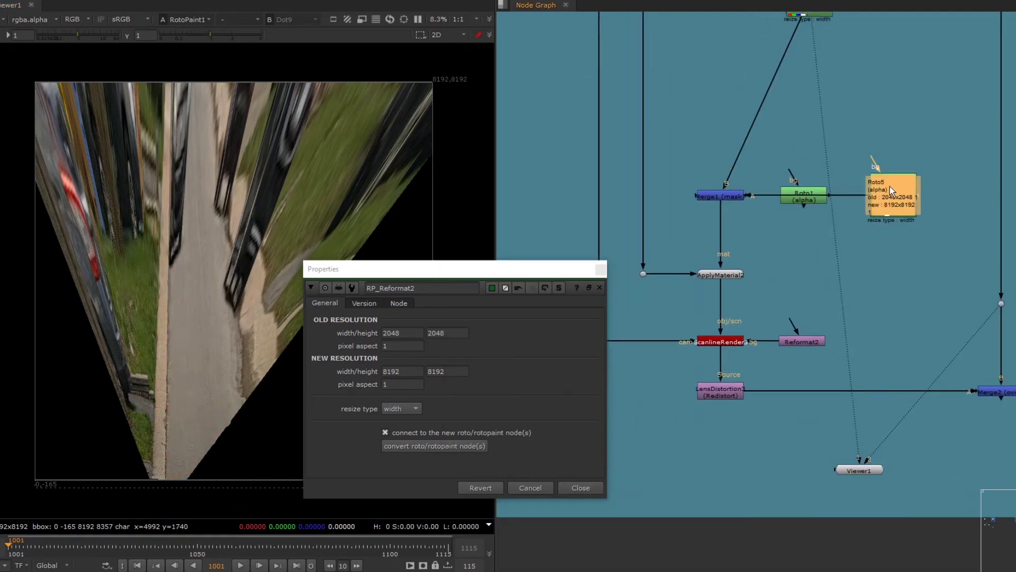
pyautogui.click(782, 289)
pyautogui.moveTo(910, 328); pyautogui.dragTo(862, 235, button='middle')
pyautogui.moveTo(1006, 264); pyautogui.dragTo(872, 339)
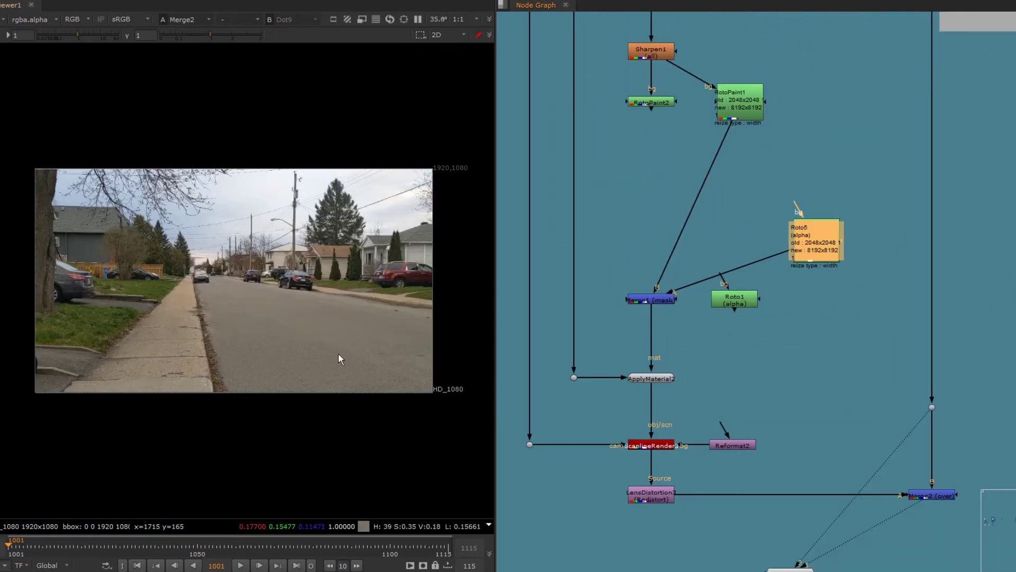
# Compare the original plate with the Merge2 result up close, examining the sharpness of the painted road texture
pyautogui.scroll(8, 450, 332)
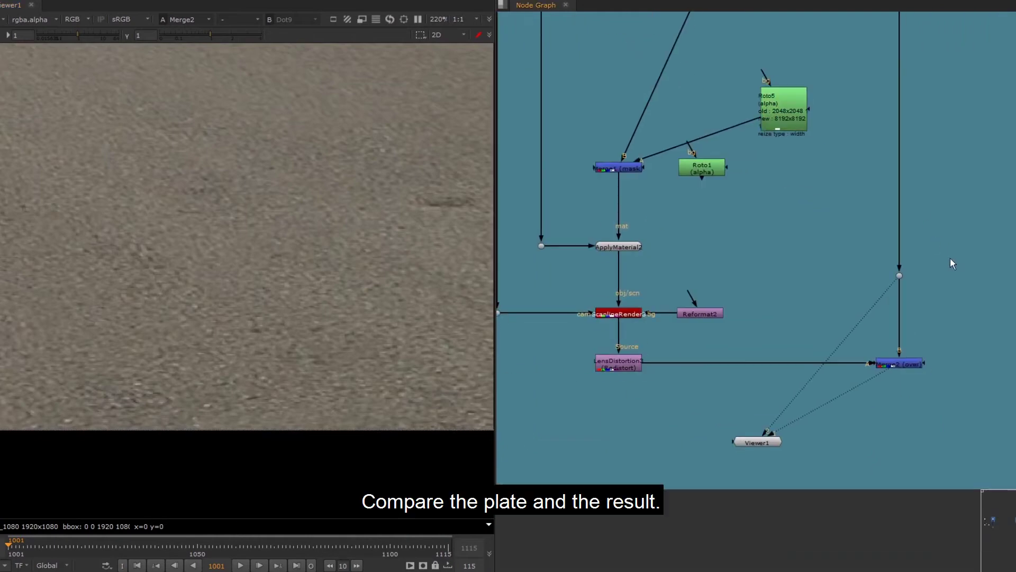
pyautogui.press('1')
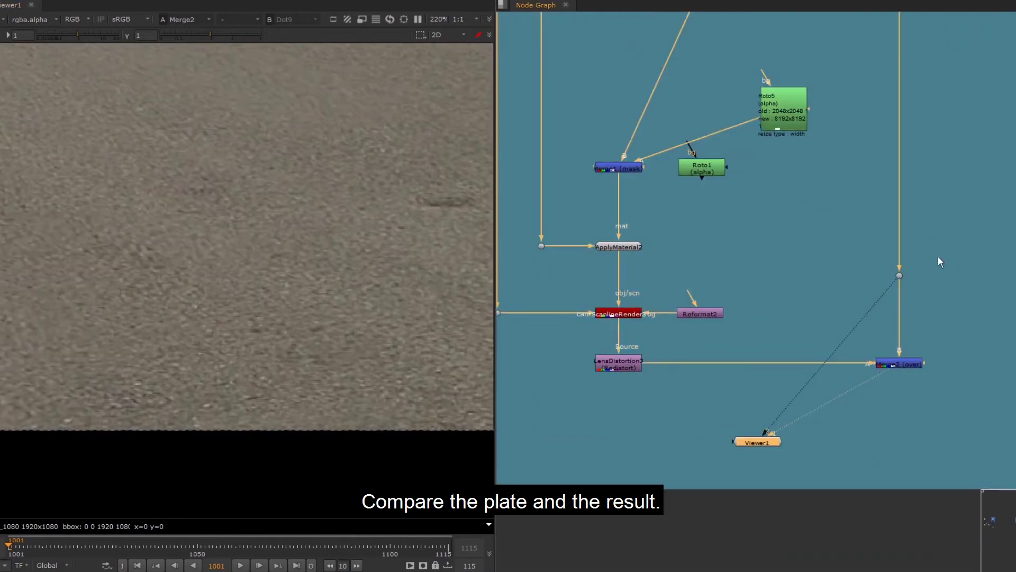
pyautogui.moveTo(259, 337); pyautogui.dragTo(288, 367, button='middle')
pyautogui.scroll(-8, 334, 321)
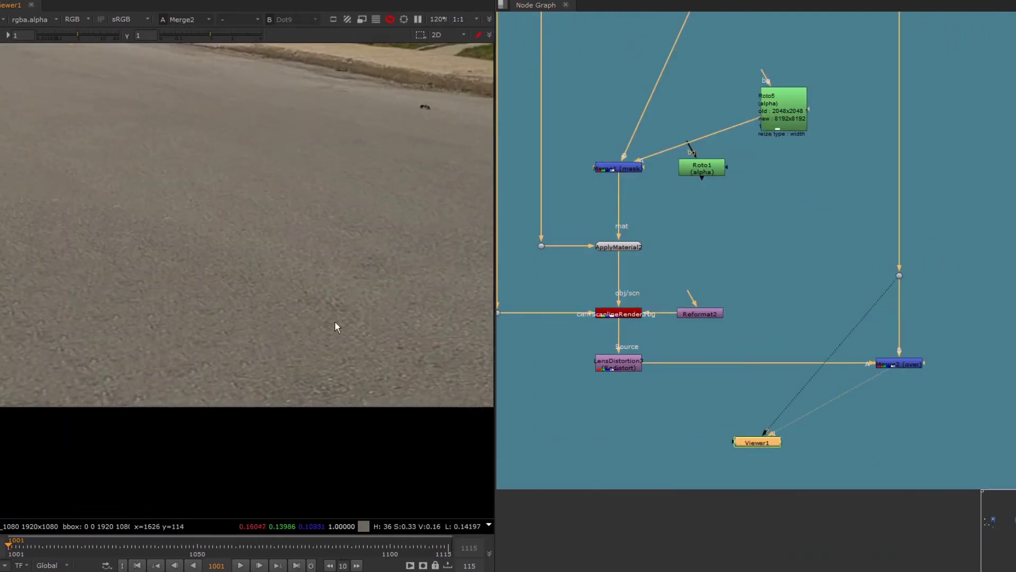
pyautogui.press('2')
pyautogui.press('1')
pyautogui.press('1')
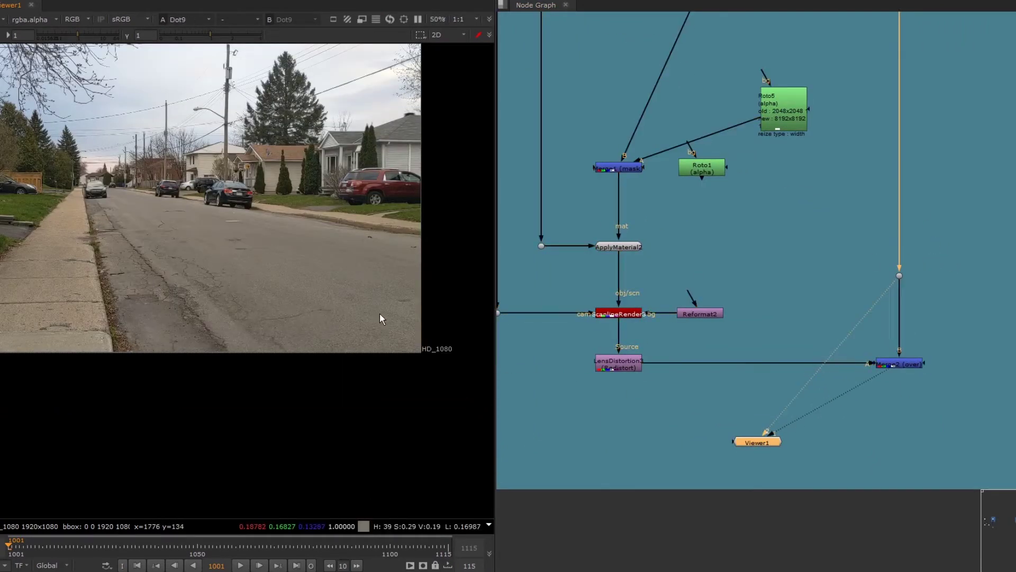
pyautogui.scroll(5, 371, 309)
pyautogui.press('1')
pyautogui.press('2')
pyautogui.press('1')
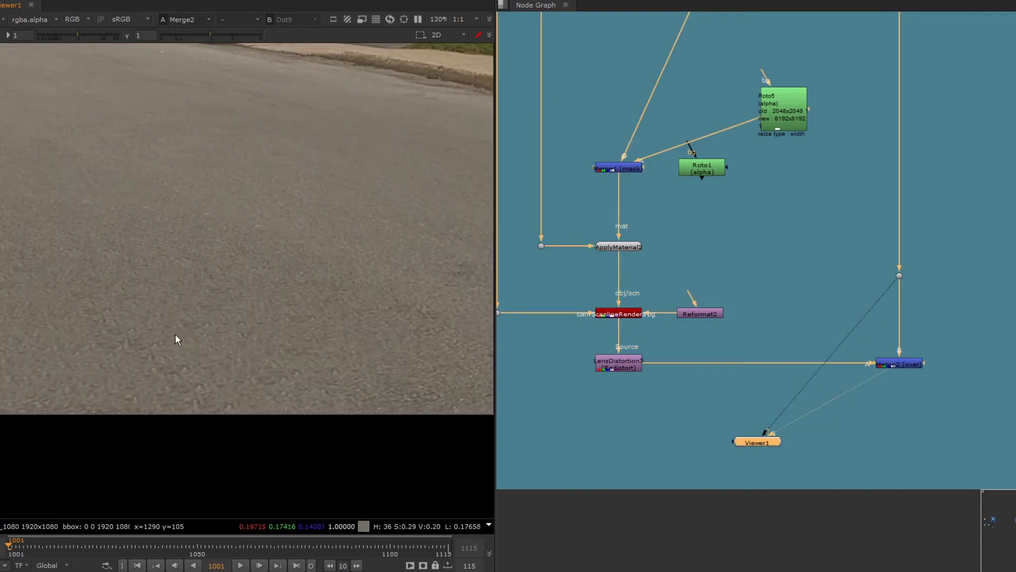
pyautogui.moveTo(183, 319); pyautogui.dragTo(310, 352, button='middle')
pyautogui.press('2')
pyautogui.press('1')
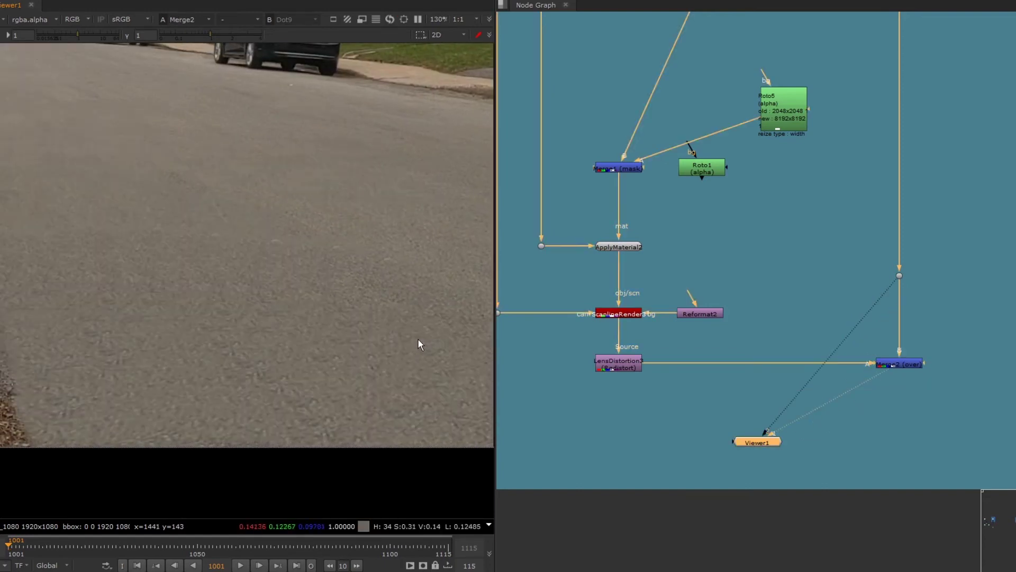
pyautogui.moveTo(418, 339); pyautogui.dragTo(233, 331, button='middle')
pyautogui.moveTo(439, 323); pyautogui.dragTo(266, 323, button='middle')
pyautogui.press('2')
pyautogui.press('2')
pyautogui.scroll(3, 392, 317)
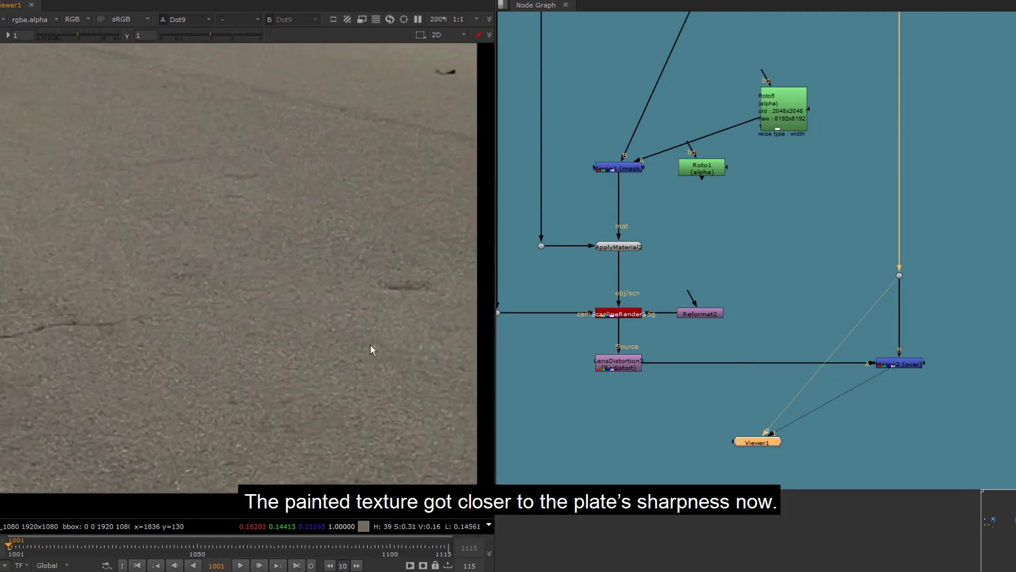
pyautogui.press('2')
pyautogui.press('1')
# Delete the converted RotoPaint1 and Roto5 nodes and reconnect Merge1 to the original RotoPaint2 and Roto1
pyautogui.scroll(-5, 778, 359)
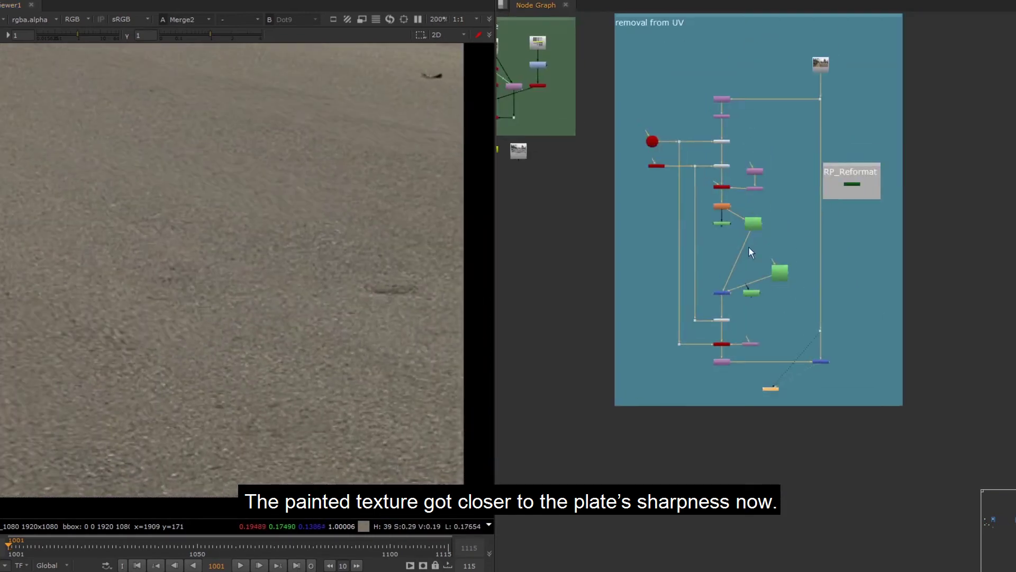
pyautogui.scroll(5, 751, 241)
pyautogui.click(733, 197)
pyautogui.press('Delete')
pyautogui.moveTo(867, 286); pyautogui.dragTo(794, 344)
pyautogui.press('Delete')
pyautogui.moveTo(643, 367); pyautogui.dragTo(677, 185)
pyautogui.moveTo(640, 318); pyautogui.dragTo(659, 204)
# Set Reformat5's scale to 8, close its properties, and view ScanlineRender2 with the whole frame fitted
pyautogui.doubleClick(745, 100)
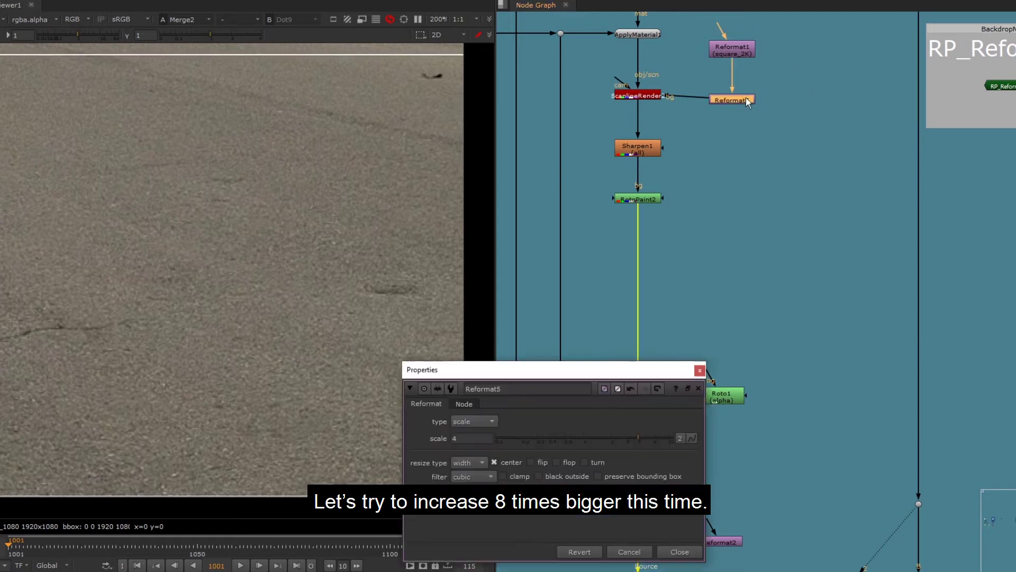
pyautogui.write('8')
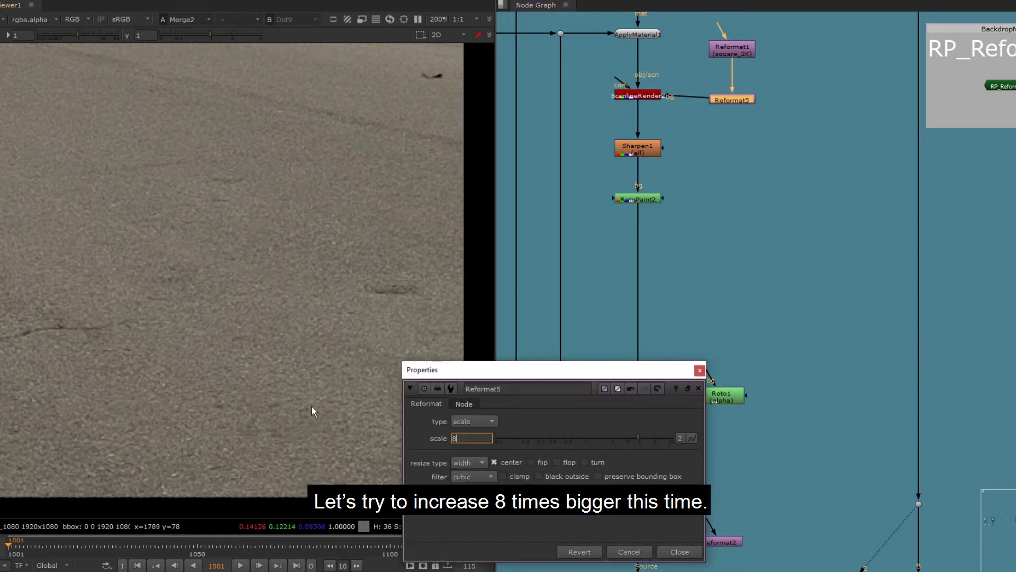
pyautogui.press('Return')
pyautogui.click(698, 370)
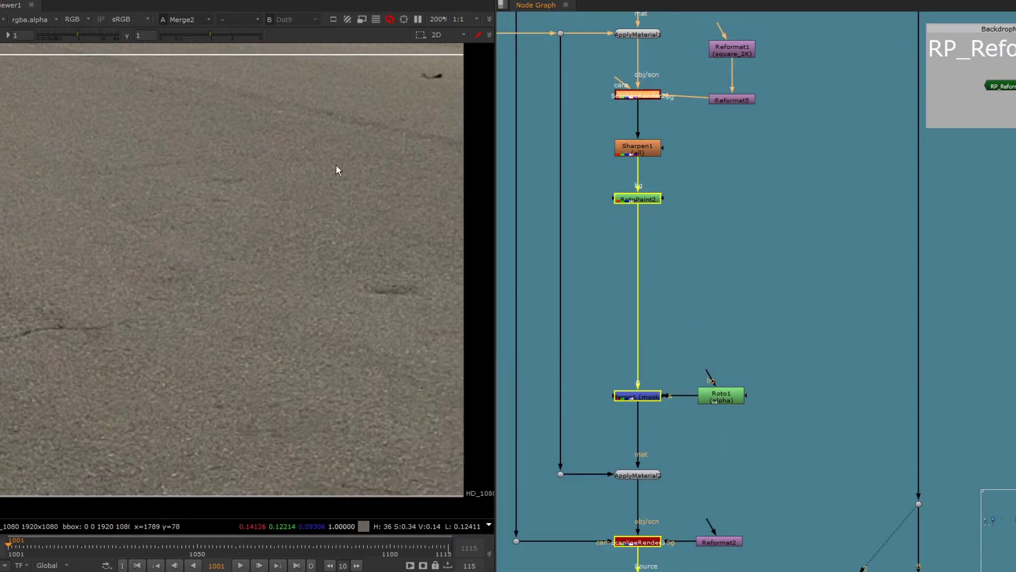
pyautogui.press('1')
pyautogui.press('f')
pyautogui.moveTo(373, 135); pyautogui.dragTo(284, 185, button='middle')
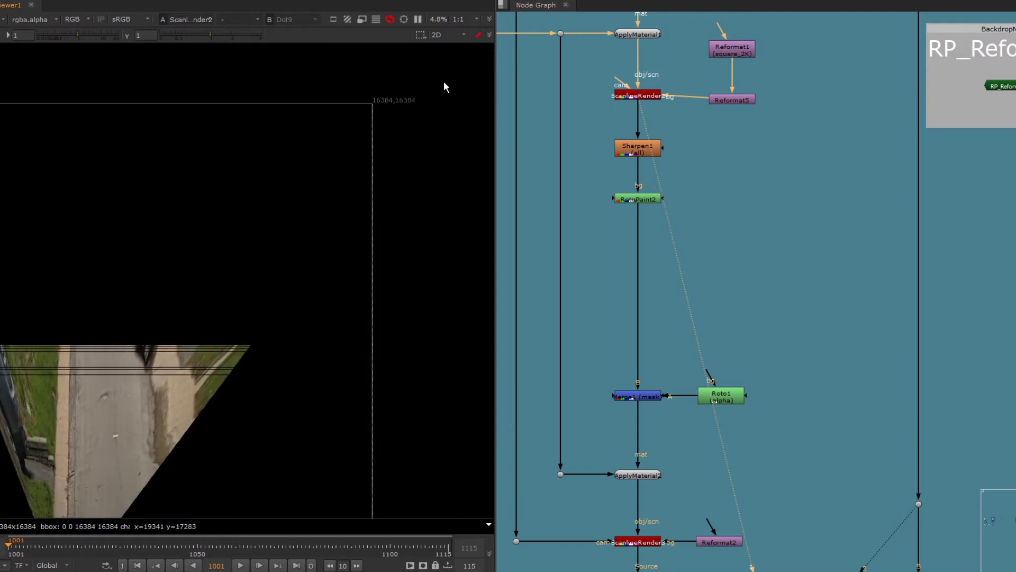
# Set RP_Reformat2's new resolution to 16384 x 16384, convert RotoPaint2 and Roto1, and move the new Roto5 clear
pyautogui.doubleClick(1008, 88)
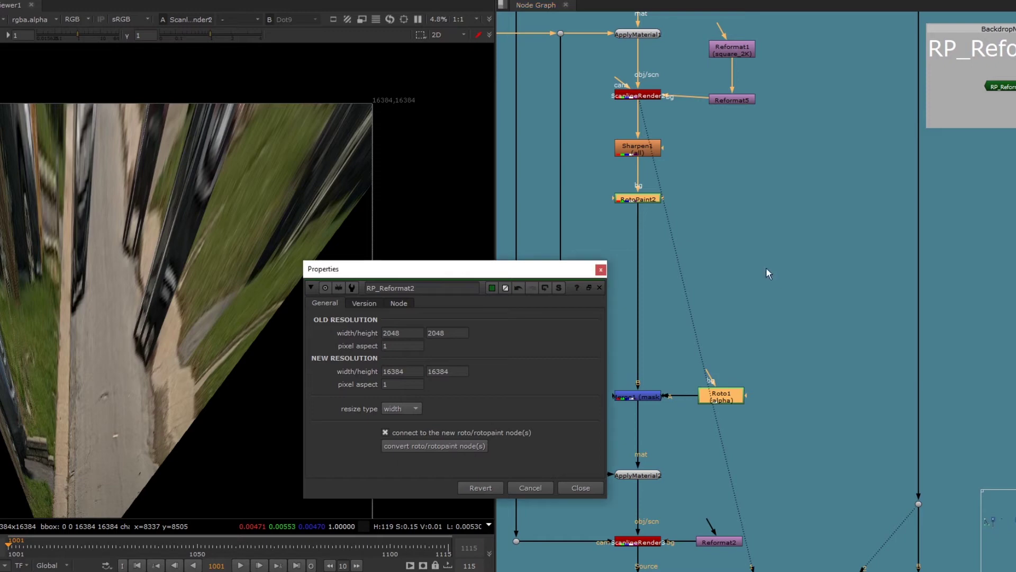
pyautogui.moveTo(782, 421); pyautogui.dragTo(759, 359)
pyautogui.click(599, 288)
pyautogui.moveTo(808, 387); pyautogui.dragTo(758, 193, button='middle')
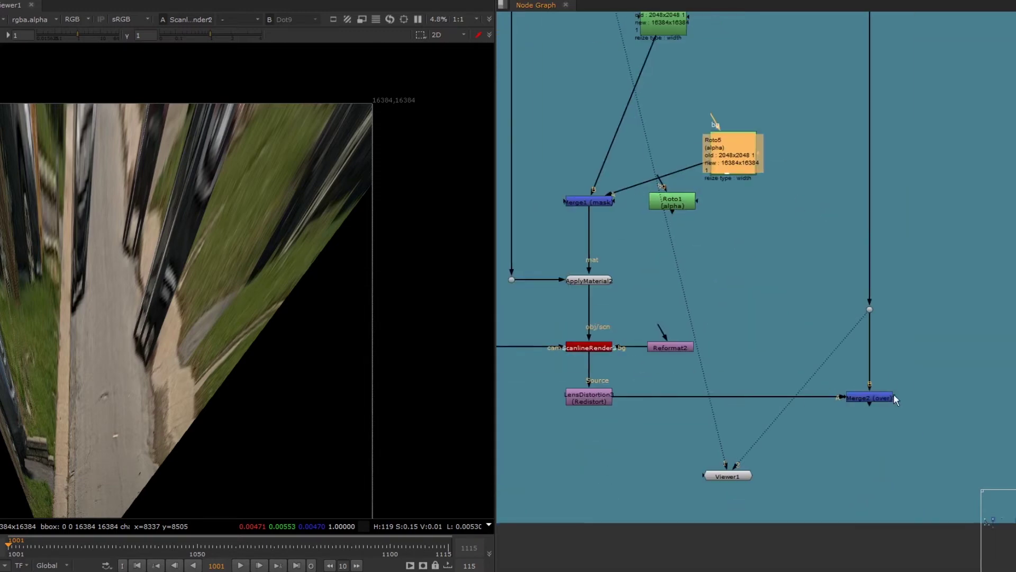
# View Merge2 and compare the road patch from the 8x texture with the original plate up close
pyautogui.click(889, 395)
pyautogui.press('1')
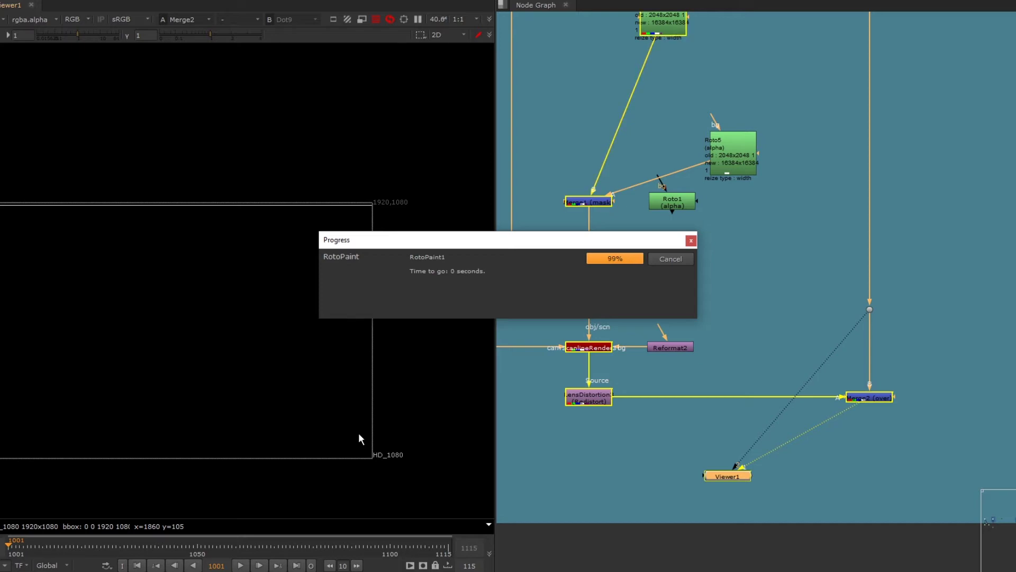
pyautogui.scroll(4, 350, 408)
pyautogui.moveTo(350, 409); pyautogui.dragTo(175, 381, button='middle')
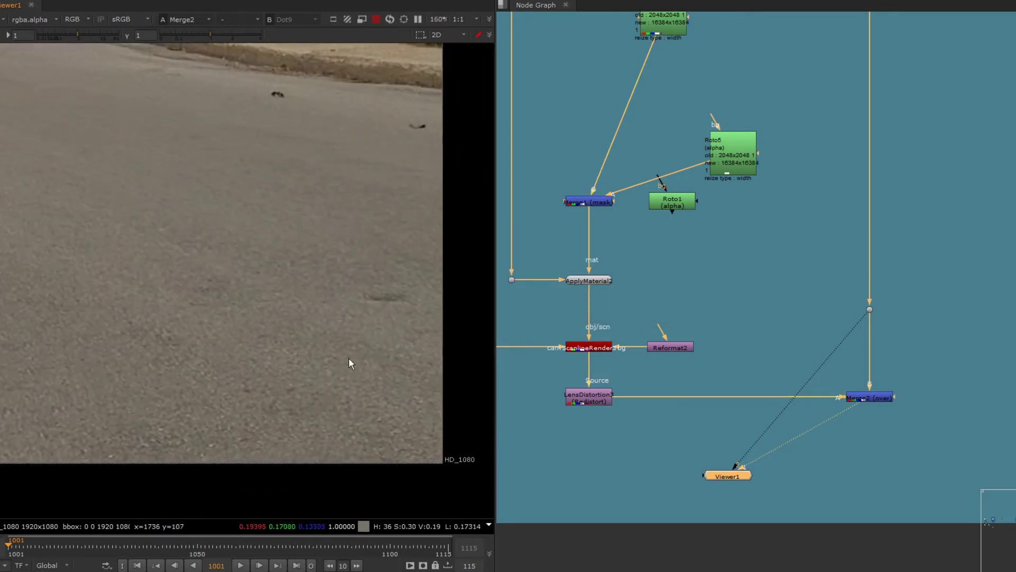
pyautogui.moveTo(381, 376); pyautogui.dragTo(367, 382, button='middle')
pyautogui.press('2')
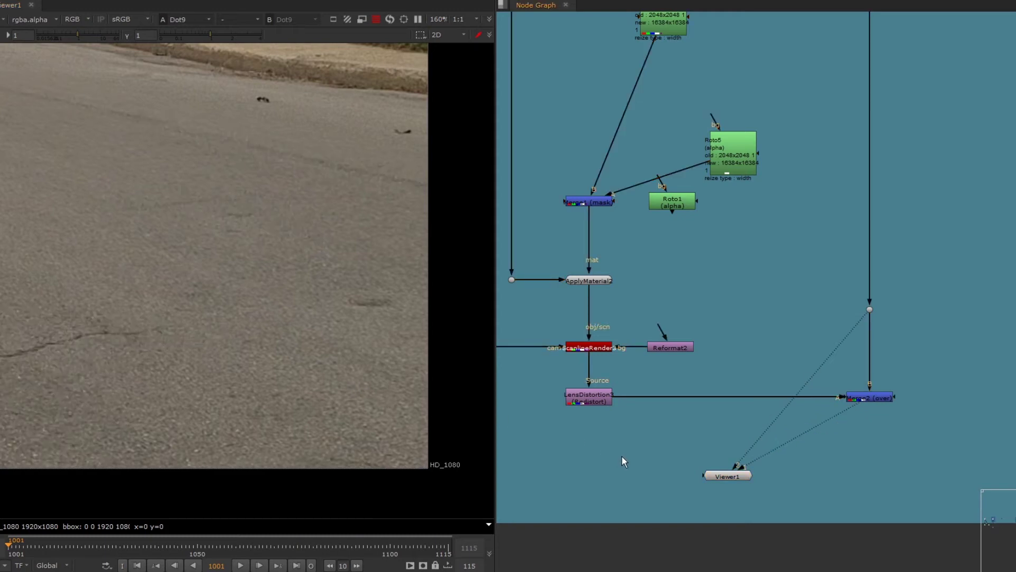
pyautogui.press('1')
pyautogui.press('2')
pyautogui.press('1')
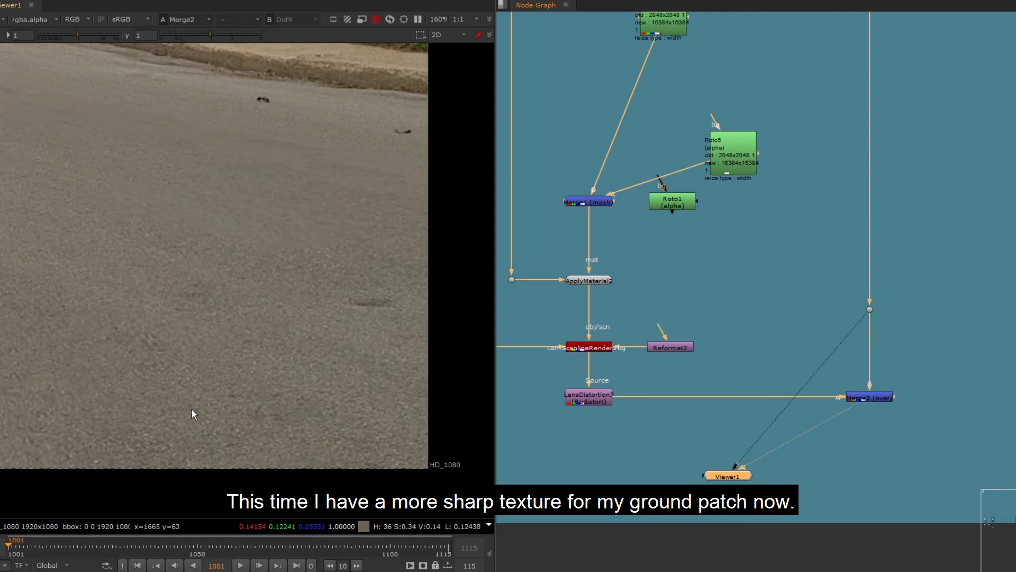
pyautogui.press('2')
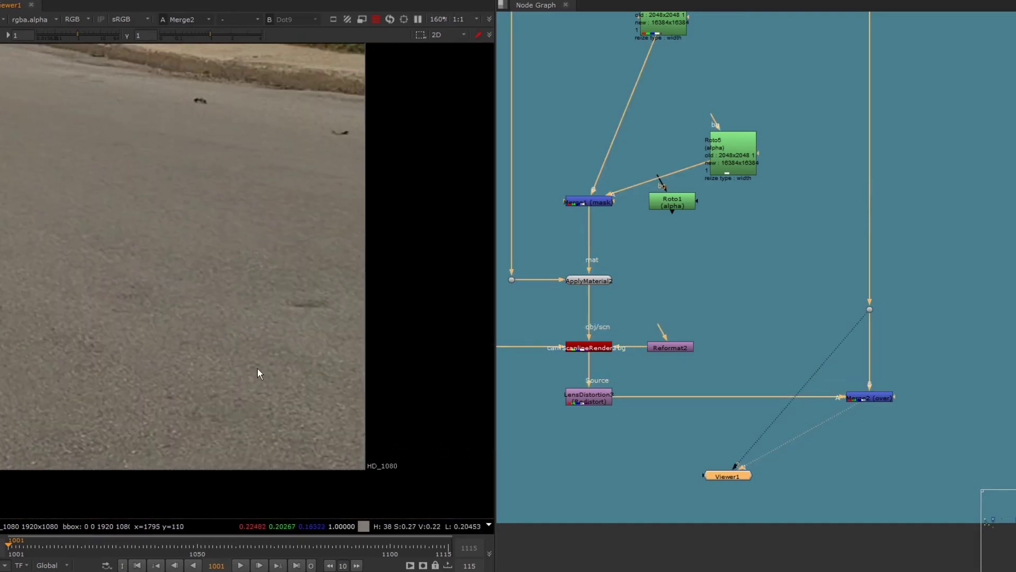
pyautogui.press('2')
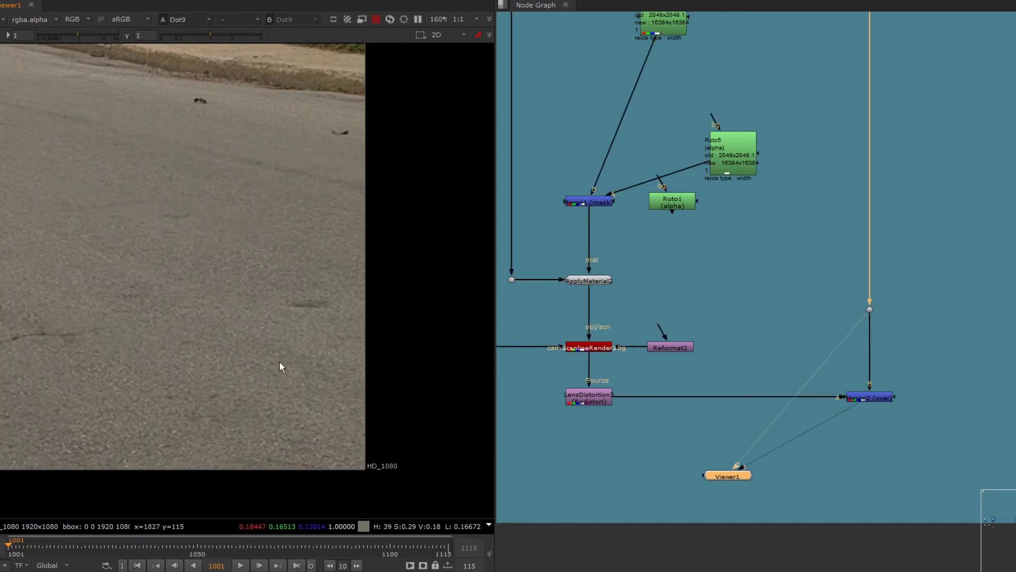
pyautogui.press('1')
# Temporarily reconnect Merge1 to the original RotoPaint2 and Roto1 and disable Reformat5 to view the initial patch
pyautogui.moveTo(677, 109); pyautogui.dragTo(741, 186, button='middle')
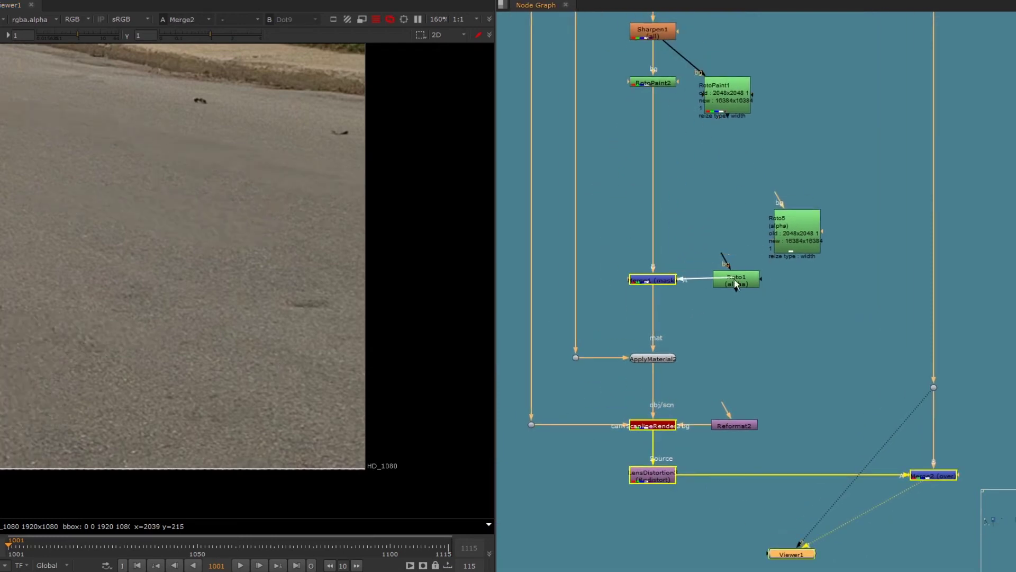
pyautogui.moveTo(735, 279); pyautogui.dragTo(736, 279)
pyautogui.moveTo(734, 279); pyautogui.dragTo(674, 511, button='middle')
pyautogui.moveTo(743, 180); pyautogui.dragTo(656, 232)
pyautogui.click(776, 285)
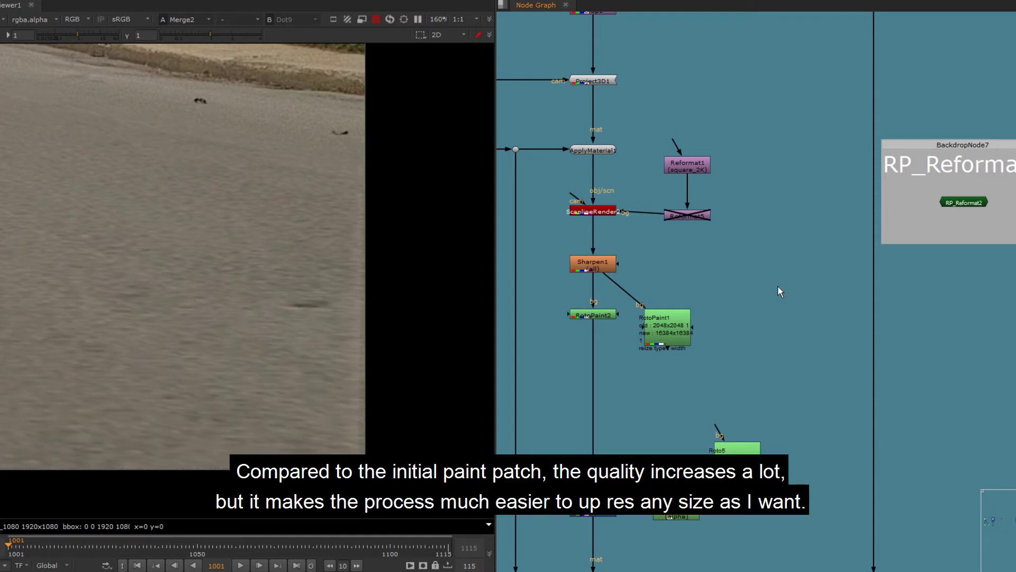
# Reconnect Merge1's B input to the converted RotoPaint1 and re-enable Reformat5
pyautogui.moveTo(591, 331); pyautogui.dragTo(666, 343)
pyautogui.press('d')
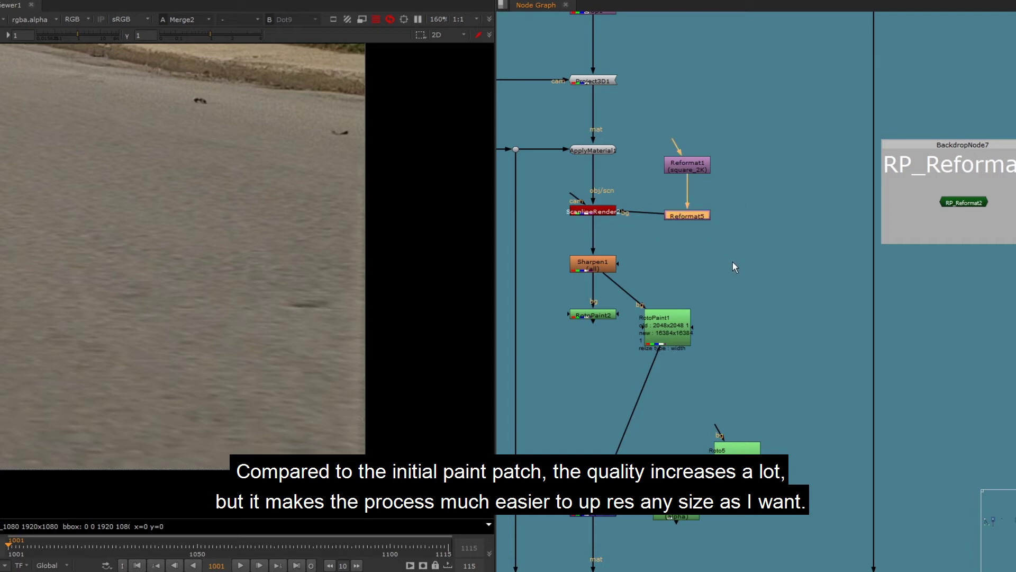
pyautogui.click(744, 271)
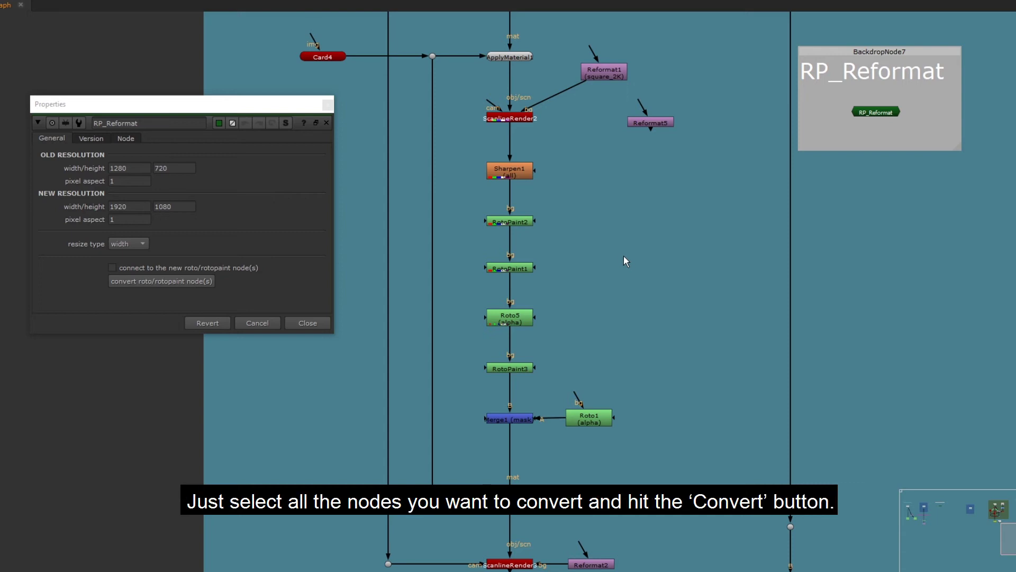
# Convert RotoPaint2, RotoPaint1, Roto5, RotoPaint3 and Roto1 from 1280 x 720 to 1920 x 1080 with RP_Reformat, and reposition the new nodes
pyautogui.moveTo(598, 193); pyautogui.dragTo(442, 392)
pyautogui.keyDown('shift'); pyautogui.moveTo(667, 366); pyautogui.dragTo(541, 468); pyautogui.keyUp('shift')
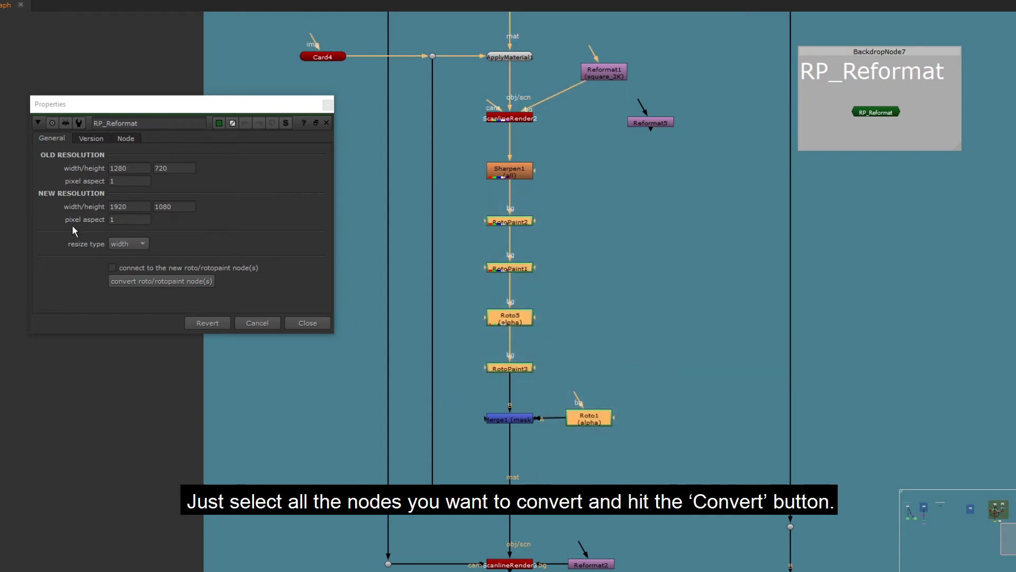
pyautogui.click(154, 279)
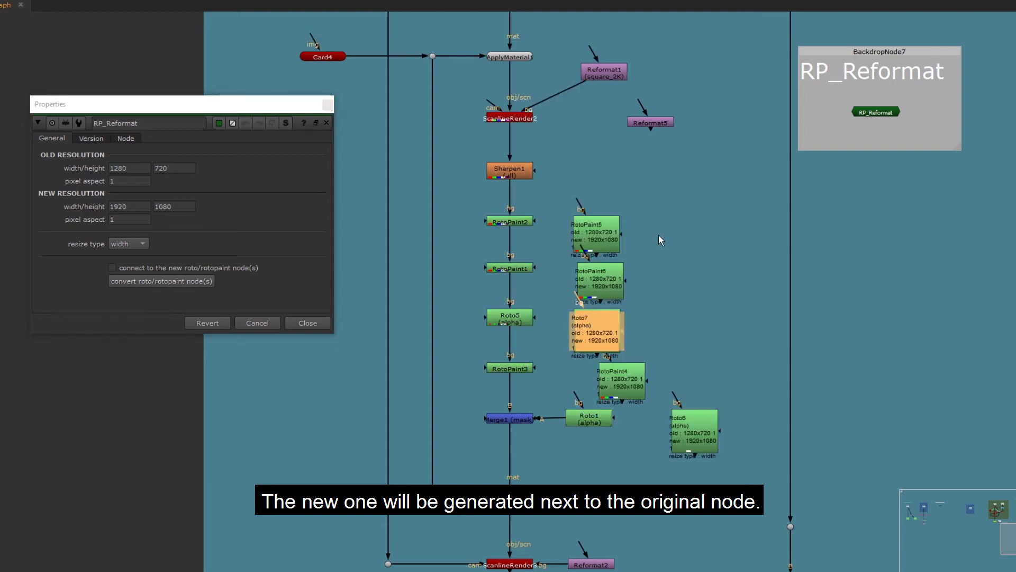
pyautogui.moveTo(548, 196); pyautogui.dragTo(709, 411)
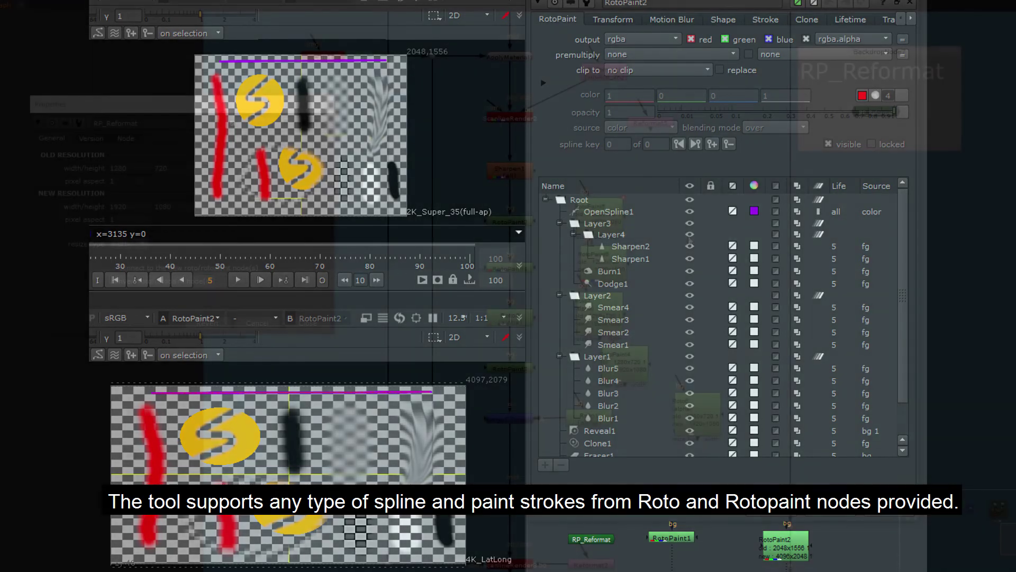
# Inspect the transform, clone and stroke values of the Clone strokes in the converted RotoPaint5, and close its properties
pyautogui.doubleClick(606, 217)
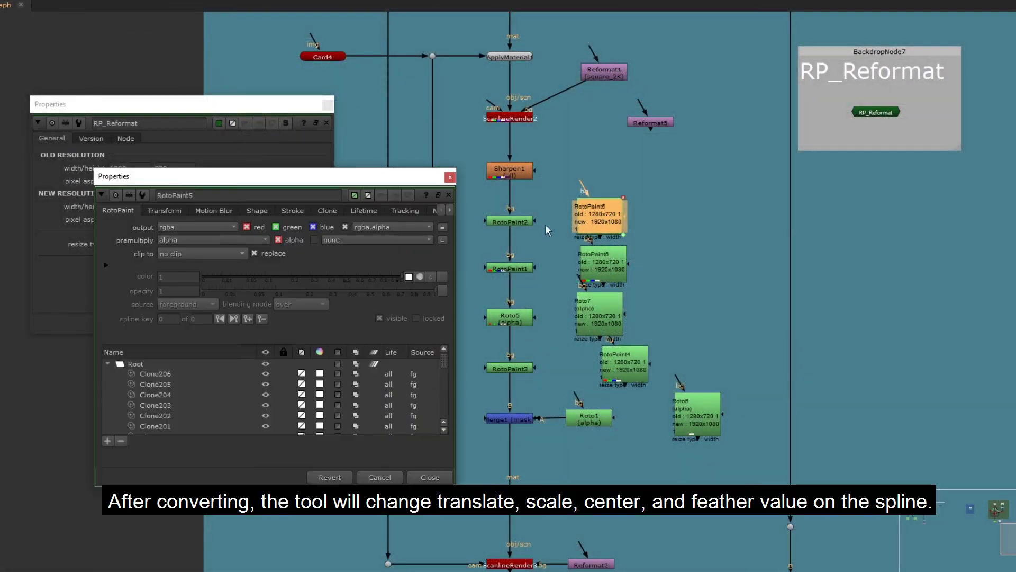
pyautogui.click(148, 373)
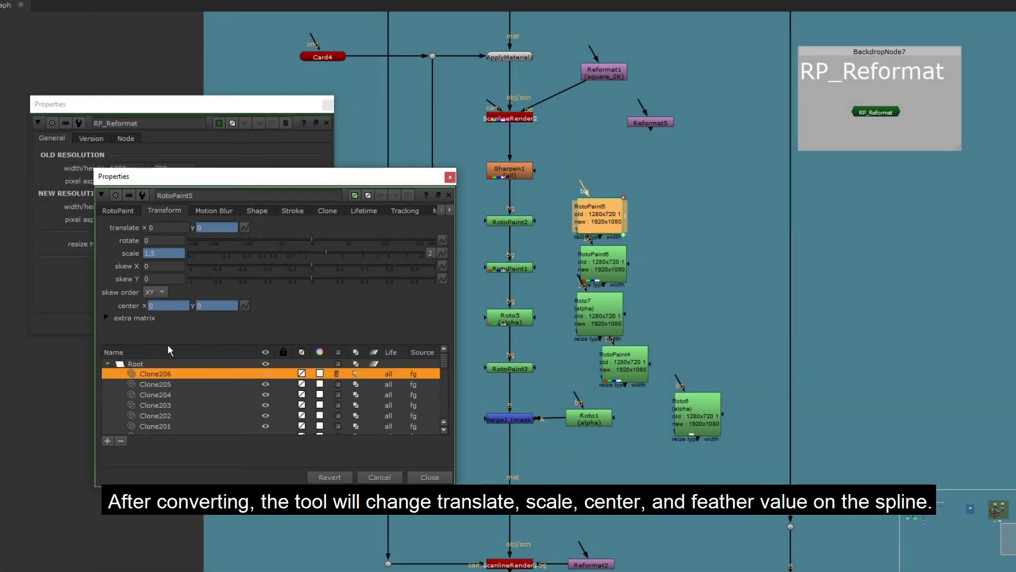
pyautogui.click(154, 383)
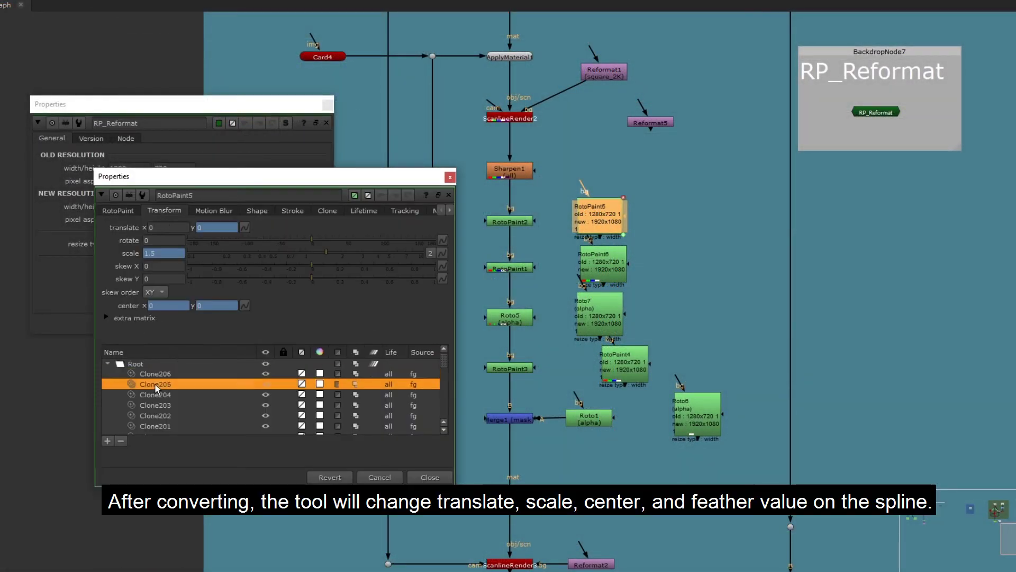
pyautogui.click(161, 394)
pyautogui.click(159, 384)
pyautogui.click(326, 210)
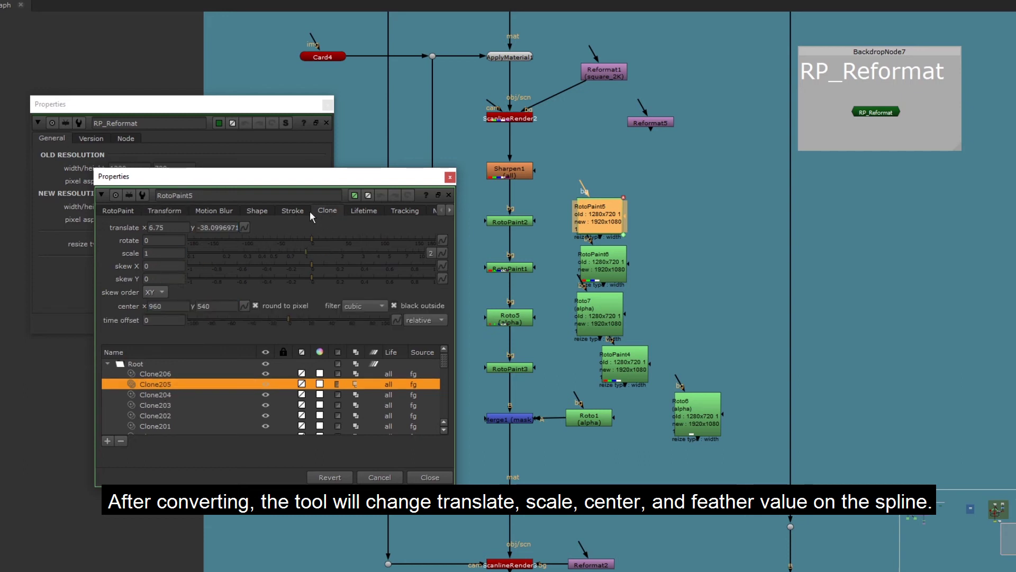
pyautogui.click(293, 210)
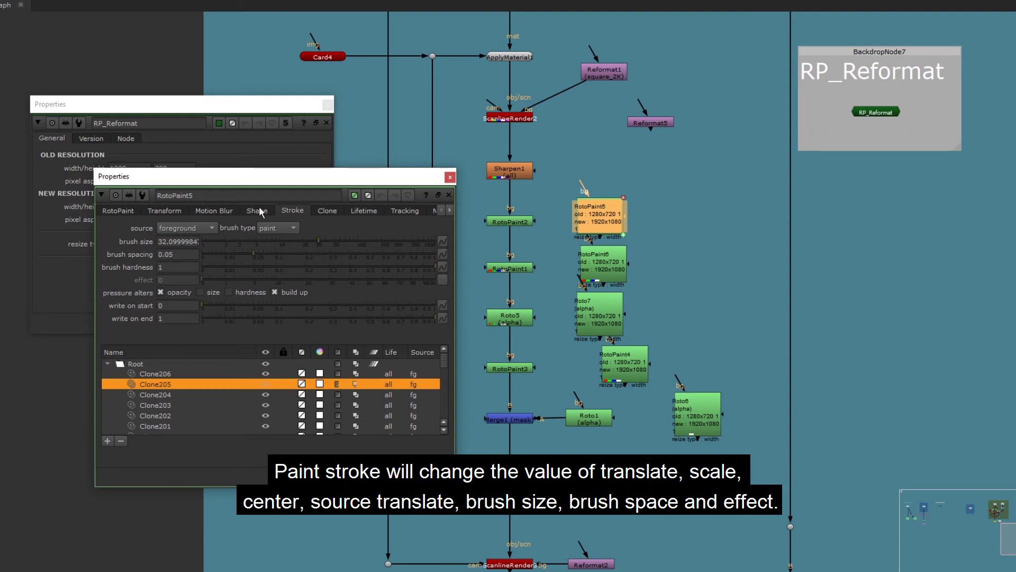
pyautogui.click(164, 210)
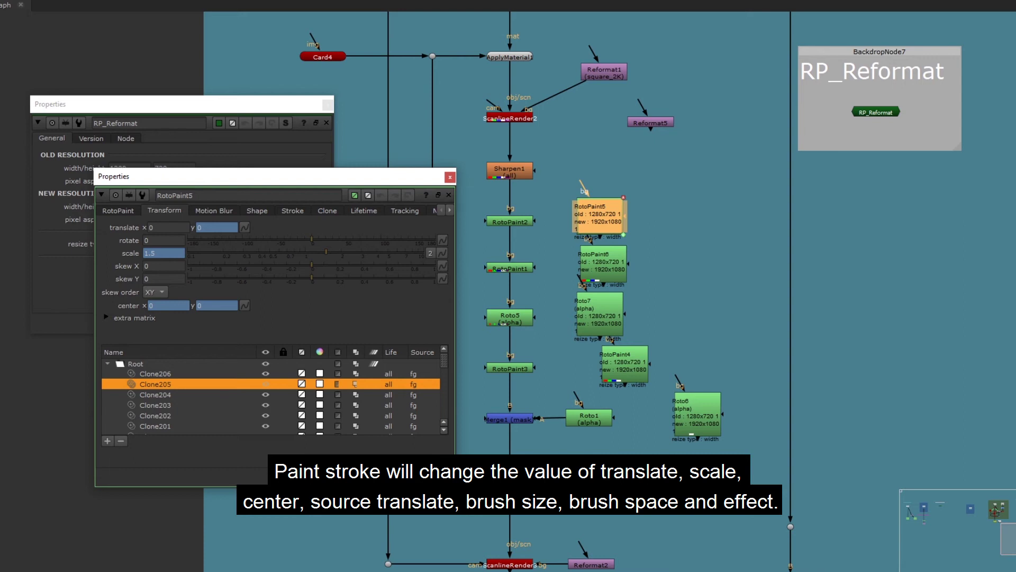
pyautogui.click(449, 177)
pyautogui.click(556, 249)
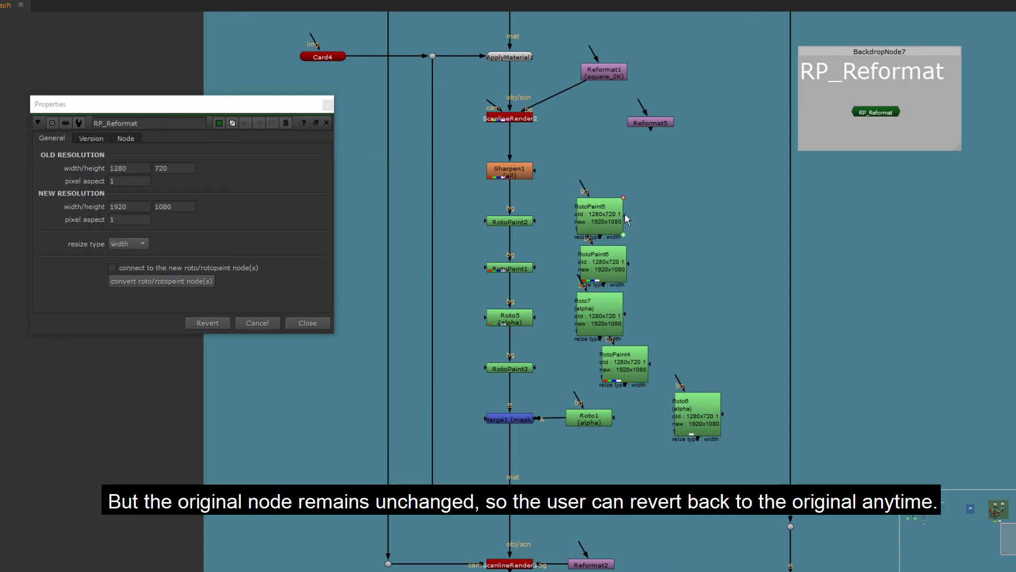
# Delete all the converted 1920 x 1080 Roto and RotoPaint nodes beside the original node chain
pyautogui.click(604, 211)
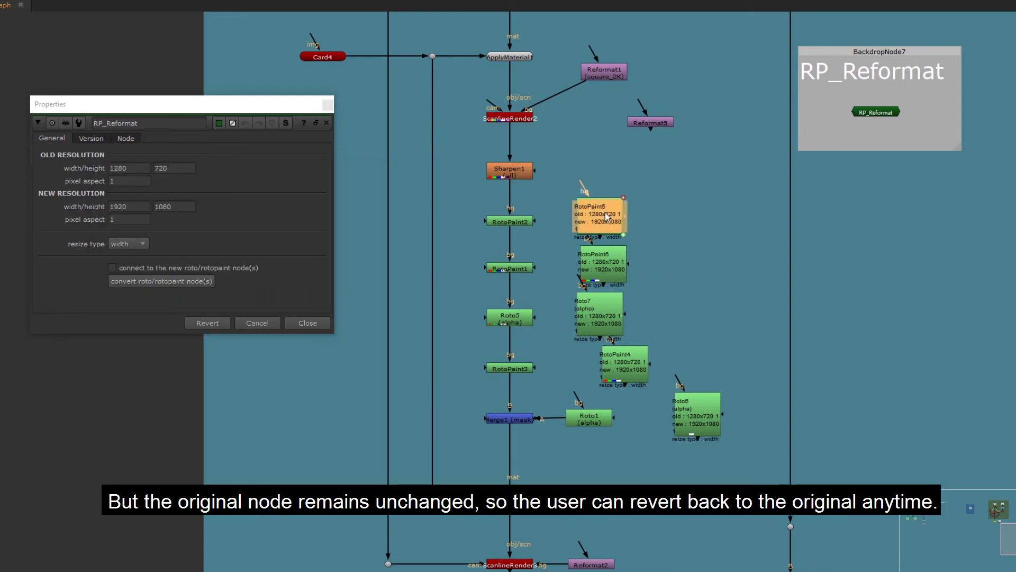
pyautogui.moveTo(696, 179); pyautogui.dragTo(539, 414)
pyautogui.press('Delete')
pyautogui.moveTo(741, 362); pyautogui.dragTo(636, 515)
pyautogui.press('Delete')
# Add a new layer under Root in the original RotoPaint2 and place the Clone206 stroke inside it
pyautogui.doubleClick(517, 222)
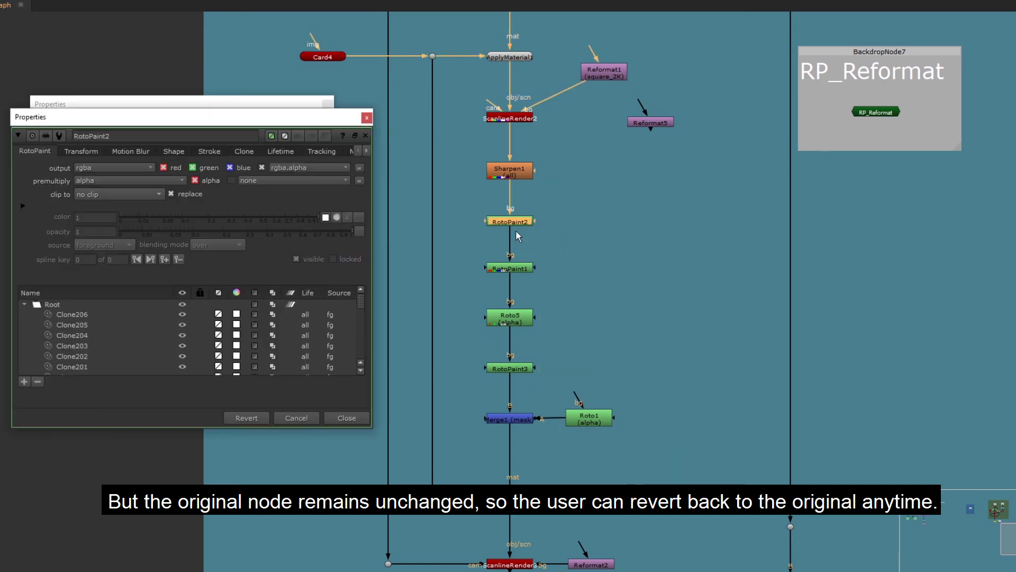
pyautogui.click(60, 304)
pyautogui.click(24, 381)
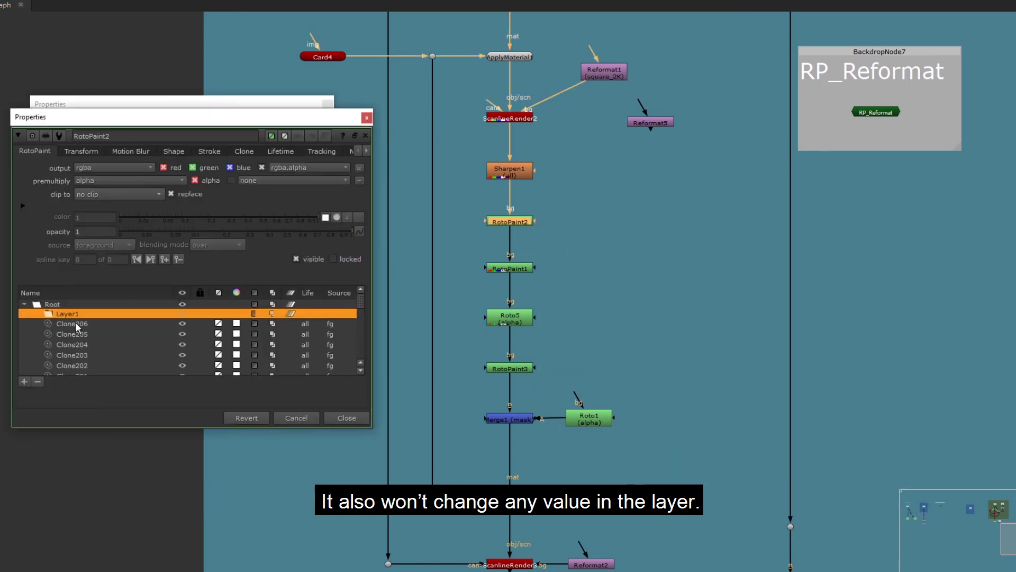
pyautogui.click(51, 324)
pyautogui.moveTo(50, 323); pyautogui.dragTo(66, 314)
# Create a Transform node, link its translate to the translate of RotoPaint2's Layer1, and place the node beside RotoPaint2
pyautogui.click(82, 151)
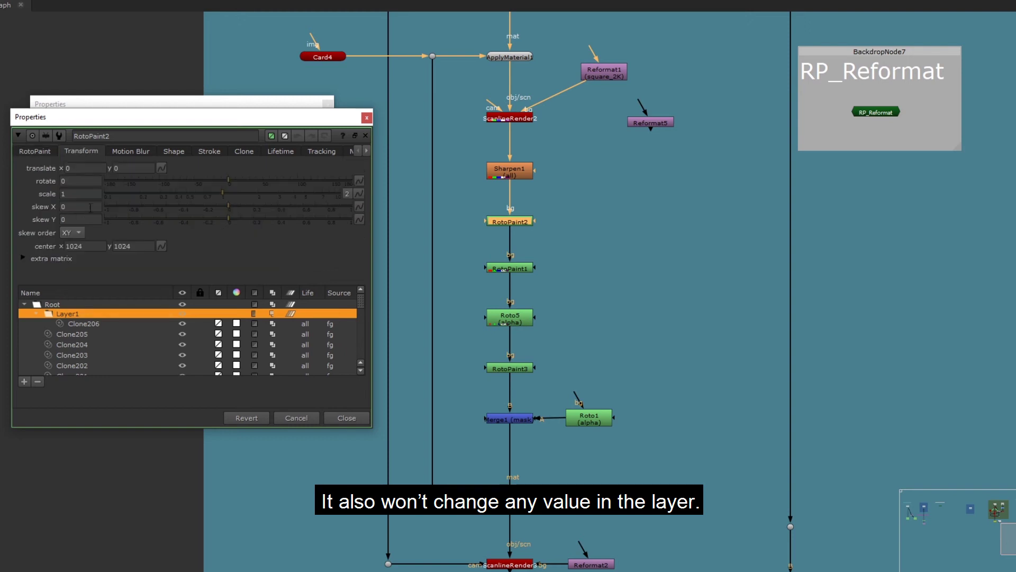
pyautogui.press('t')
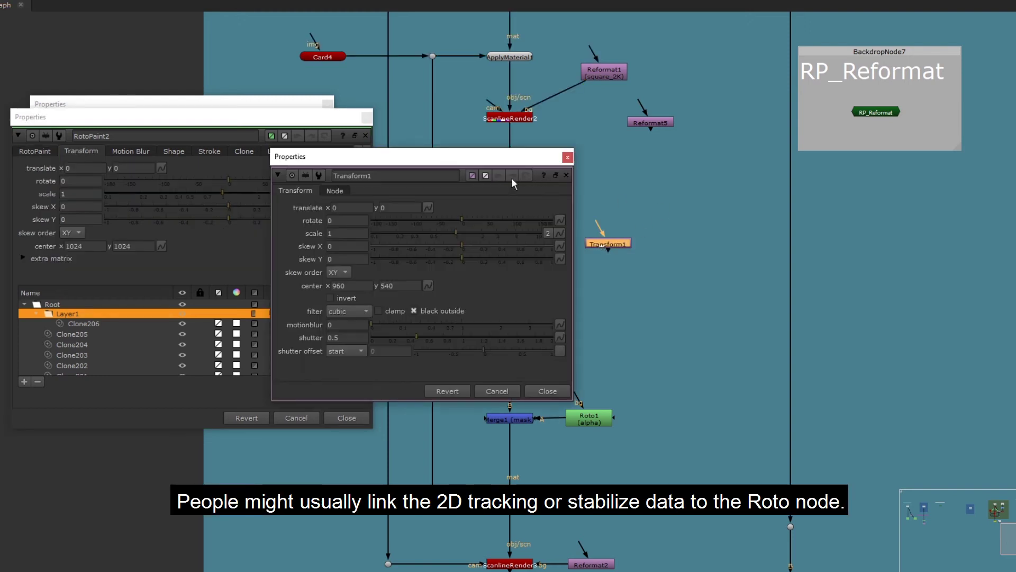
pyautogui.keyDown('ctrl'); pyautogui.moveTo(429, 207); pyautogui.dragTo(161, 167); pyautogui.keyUp('ctrl')
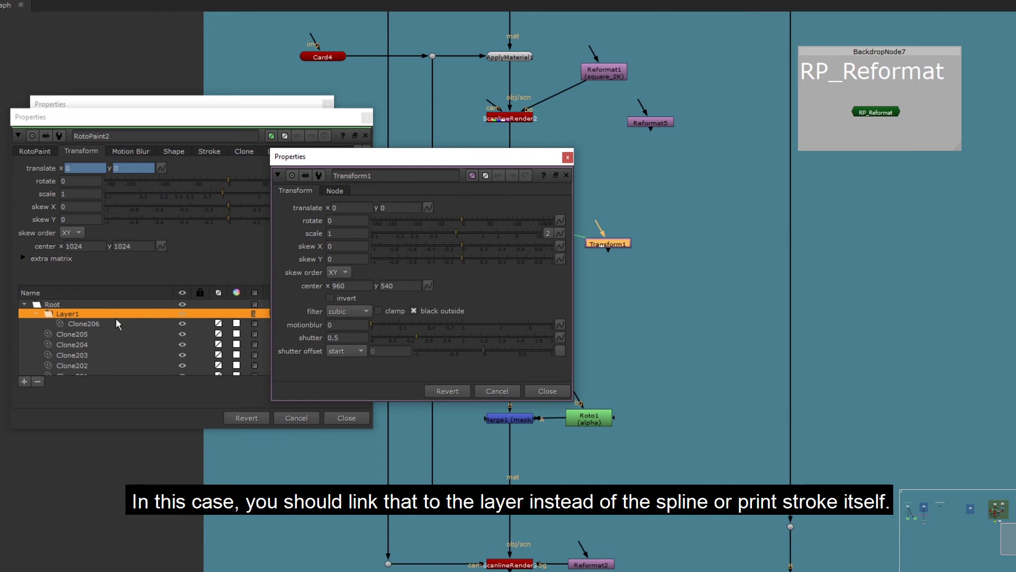
pyautogui.click(547, 391)
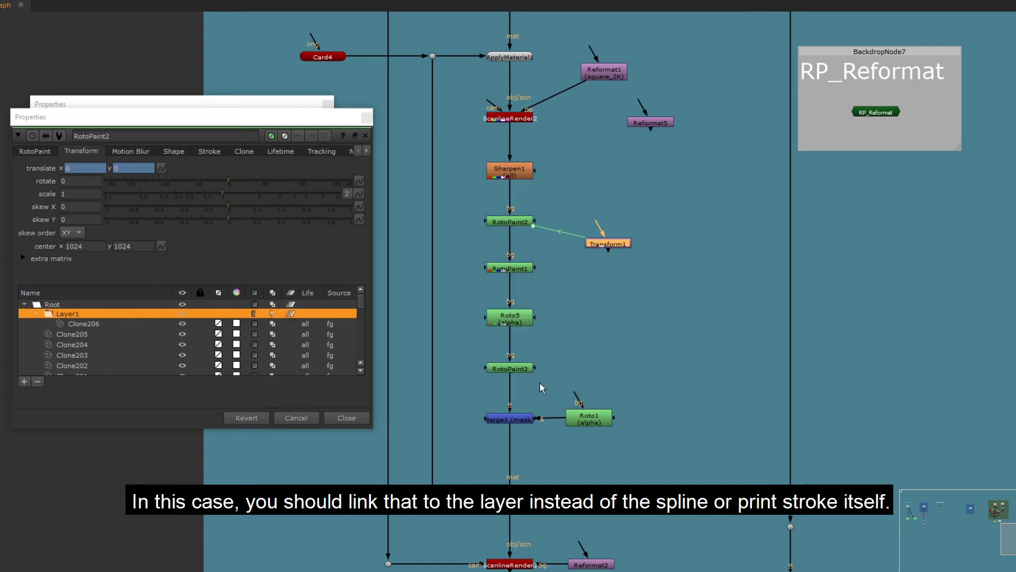
pyautogui.moveTo(612, 244); pyautogui.dragTo(627, 219)
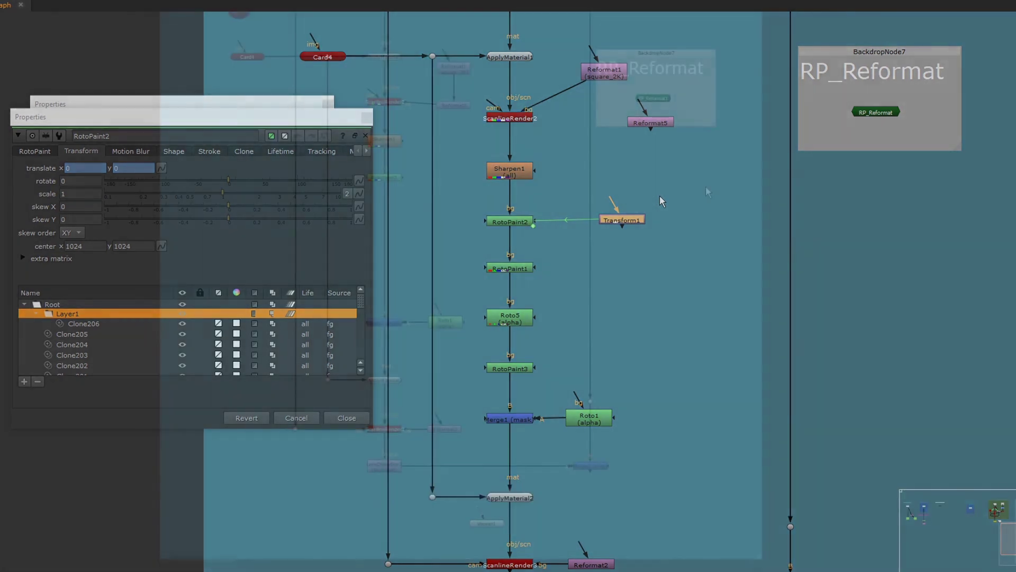
# Add the previous-version RP_Reformat node below the RP_Reformat backdrop and move its properties clear of the node tree
pyautogui.write('rp_ref')
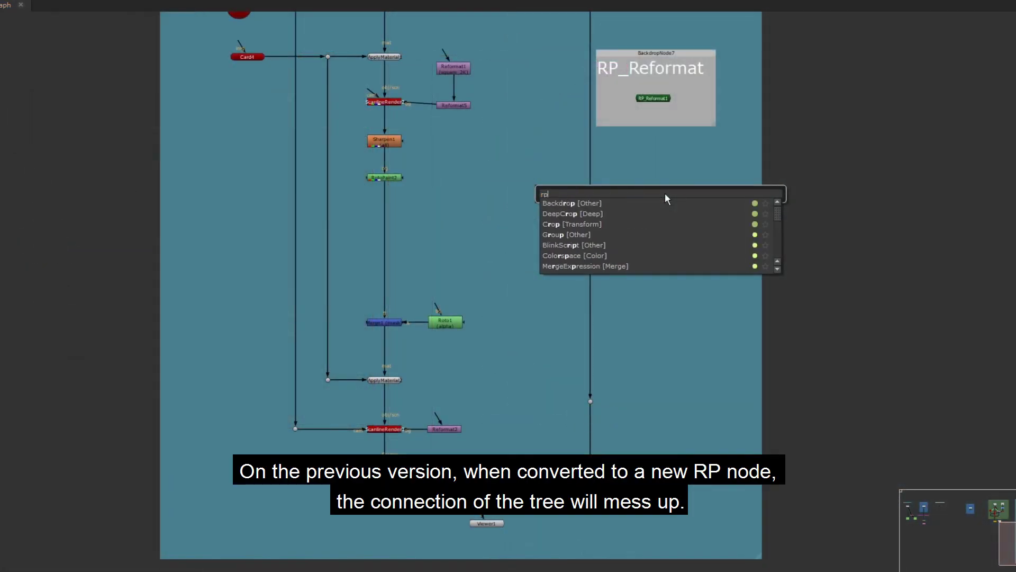
pyautogui.press('Return')
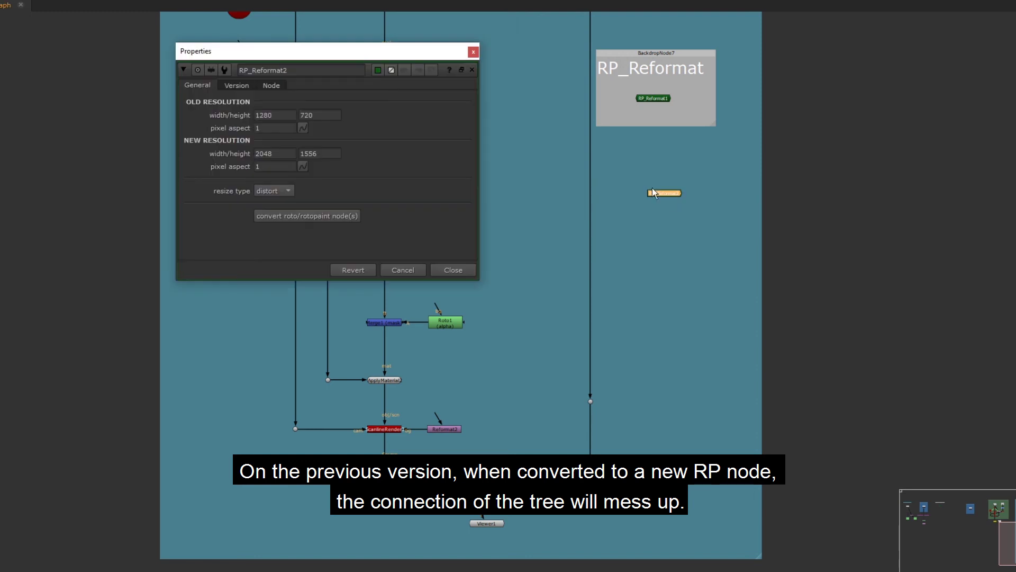
pyautogui.moveTo(380, 55); pyautogui.dragTo(190, 102)
pyautogui.moveTo(448, 179); pyautogui.dragTo(546, 176, button='middle')
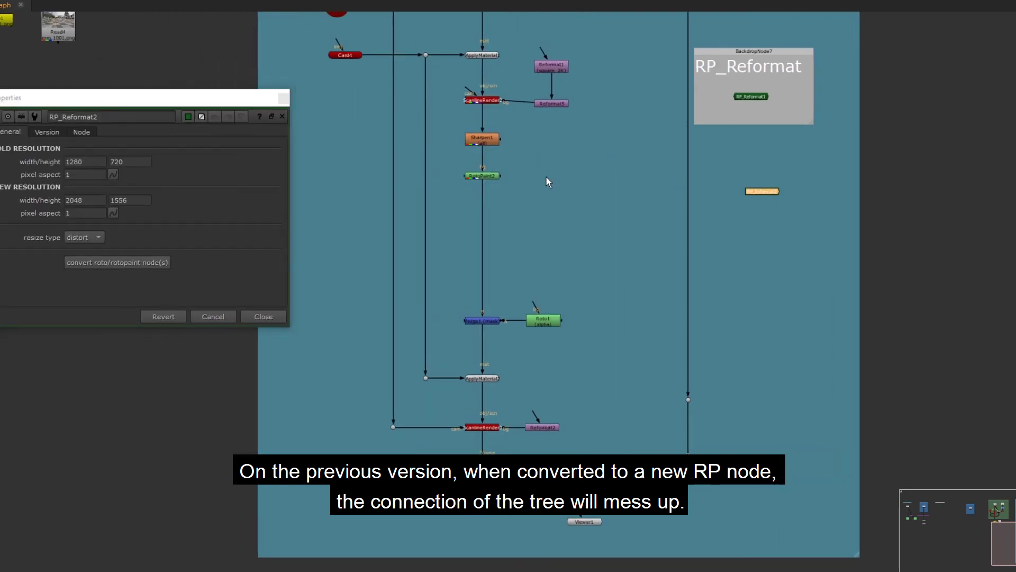
# Convert RotoPaint2 and Roto1 from 1280 x 720 to 2048 x 1556 with the distort resize type, and reposition the new nodes
pyautogui.moveTo(454, 156); pyautogui.dragTo(577, 330)
pyautogui.click(117, 262)
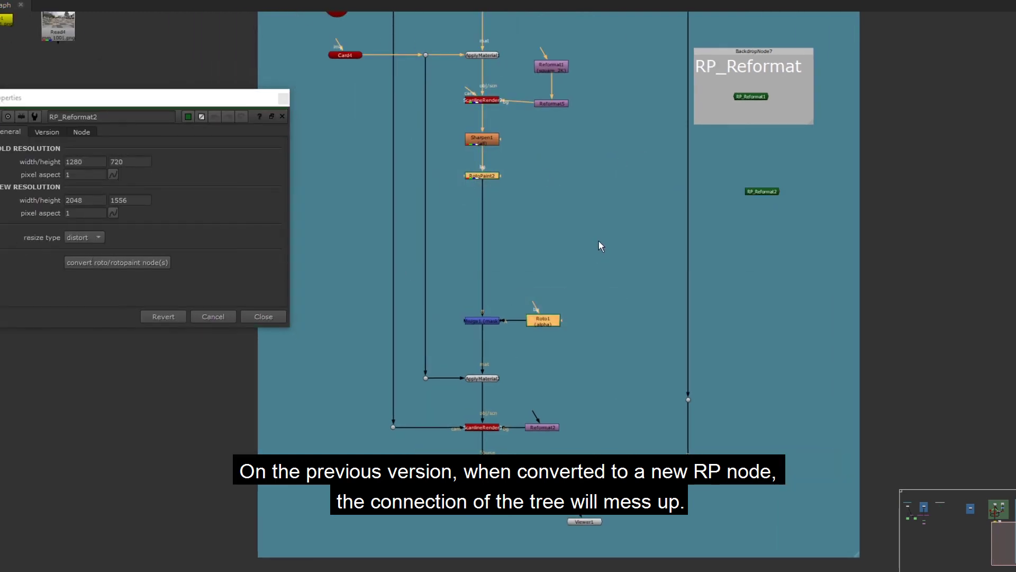
pyautogui.moveTo(586, 182)
pyautogui.mouseDown()
pyautogui.moveTo(612, 176)
pyautogui.moveTo(583, 193)
pyautogui.mouseUp()
pyautogui.moveTo(613, 332); pyautogui.dragTo(615, 322)
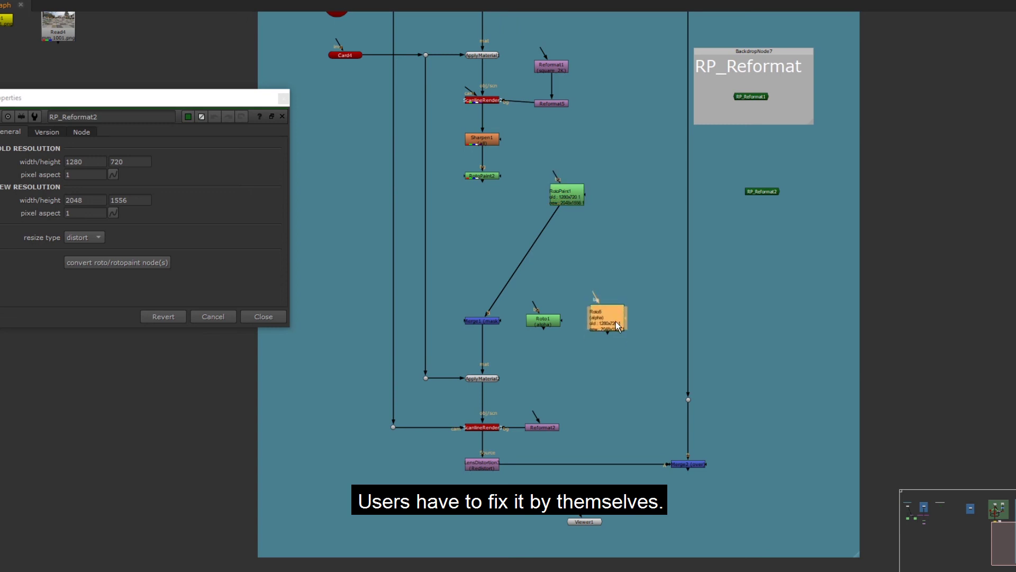
# Restore Merge1's connections to the original RotoPaint2 and Roto1, and delete the converted 2048 x 1556 nodes
pyautogui.moveTo(550, 217); pyautogui.dragTo(542, 320)
pyautogui.click(593, 320)
pyautogui.press('Delete')
pyautogui.click(564, 192)
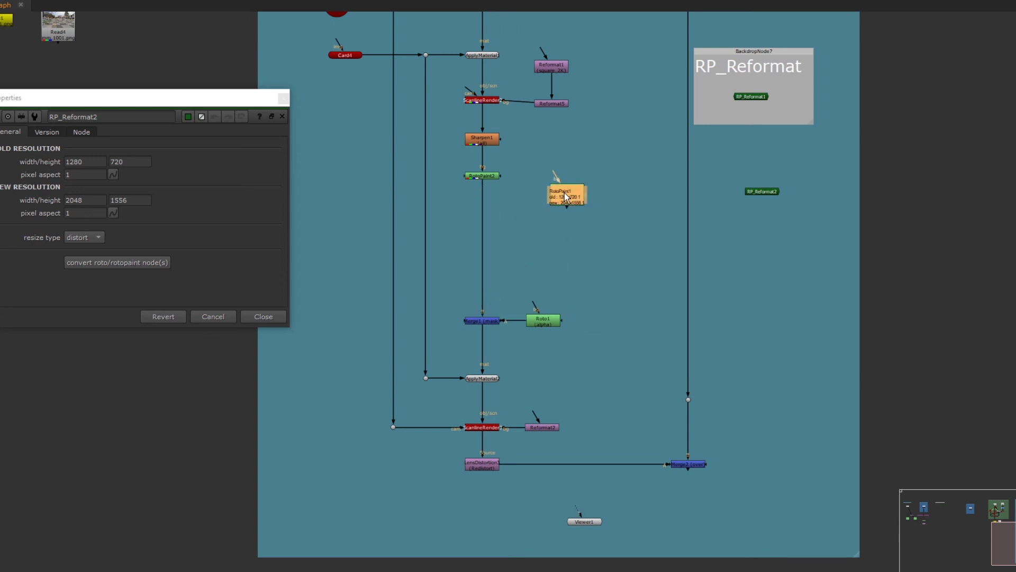
pyautogui.press('Delete')
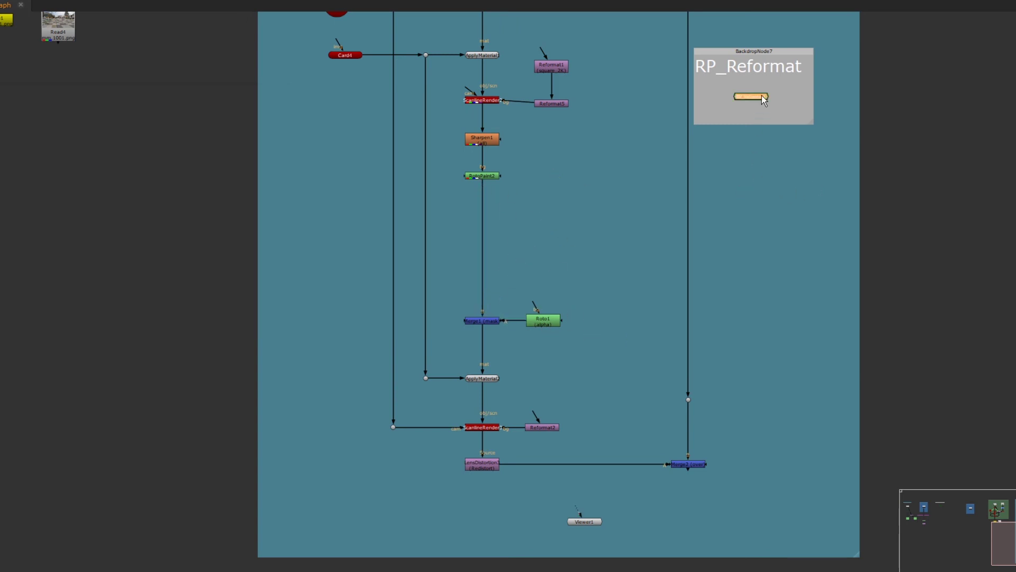
# Convert RotoPaint2 and Roto1 to 1920 x 1080 with RP_Reformat1, with connecting to the new nodes disabled
pyautogui.doubleClick(764, 100)
pyautogui.moveTo(377, 136); pyautogui.dragTo(118, 132)
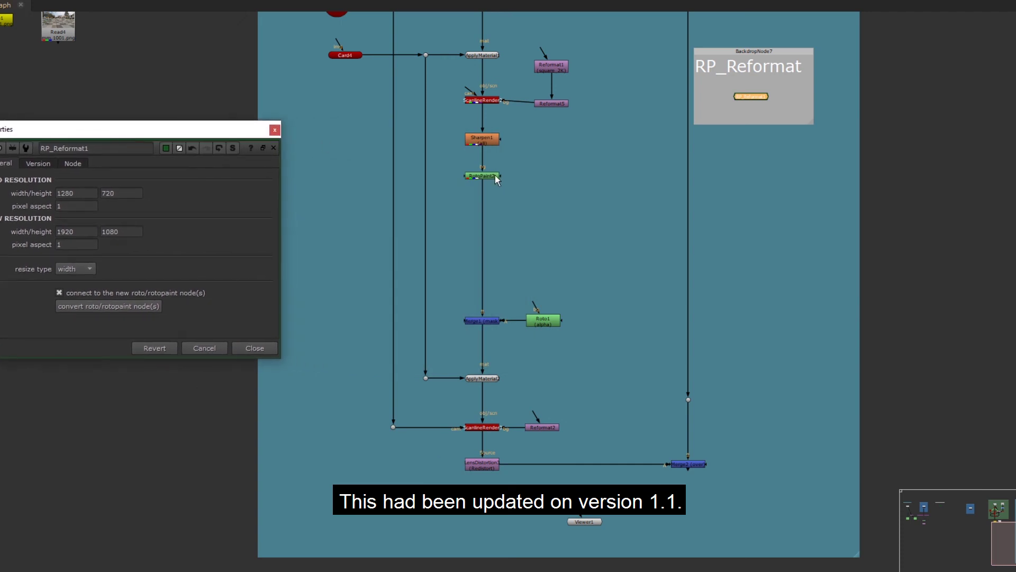
pyautogui.moveTo(556, 154); pyautogui.dragTo(393, 228)
pyautogui.keyDown('shift'); pyautogui.moveTo(587, 288); pyautogui.dragTo(496, 355); pyautogui.keyUp('shift')
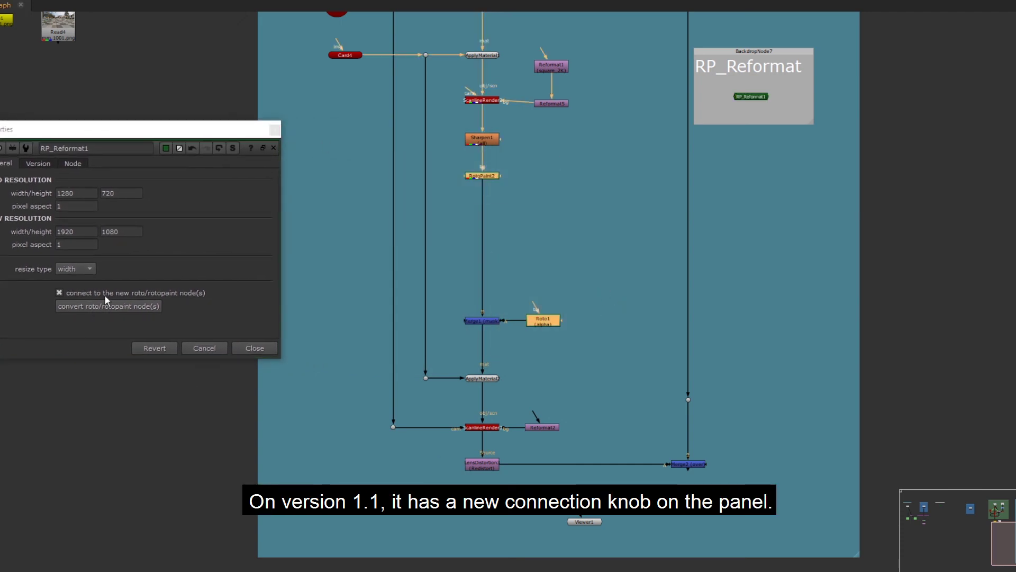
pyautogui.click(113, 292)
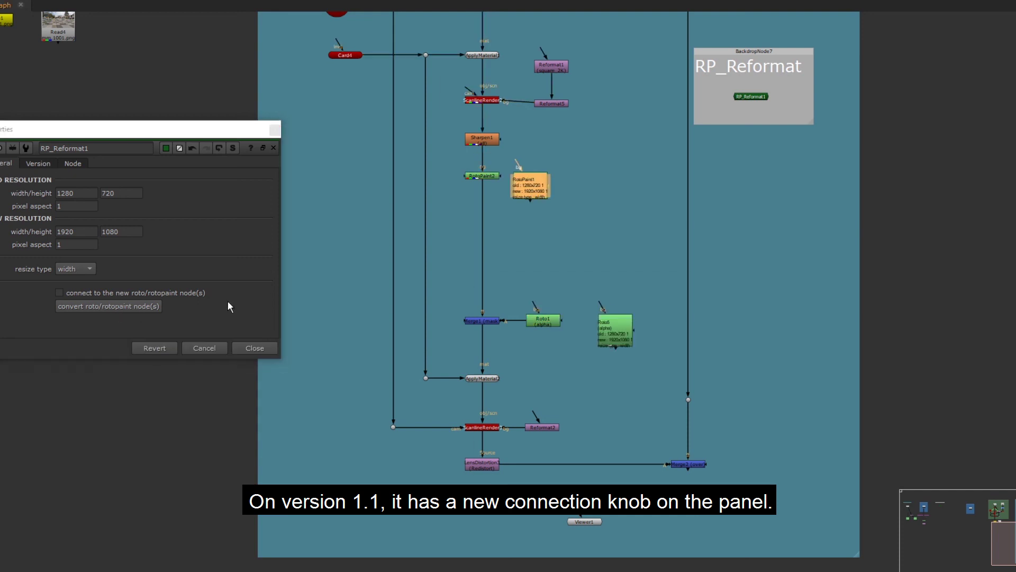
# Delete the two unconnected 1920 x 1080 nodes converted from RotoPaint2 and Roto1
pyautogui.keyDown('shift'); pyautogui.click(617, 335); pyautogui.keyUp('shift')
pyautogui.moveTo(617, 337); pyautogui.dragTo(612, 329)
pyautogui.press('Delete')
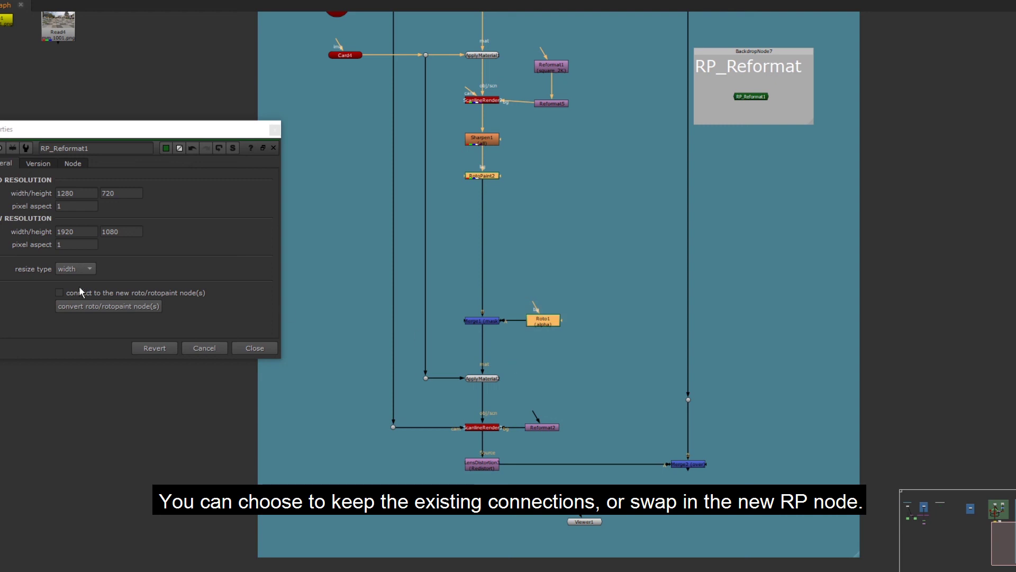
# Enable connecting to the new nodes, convert RotoPaint2 and Roto1 to 1920 x 1080, and arrange the new nodes beside the originals
pyautogui.click(76, 292)
pyautogui.click(98, 309)
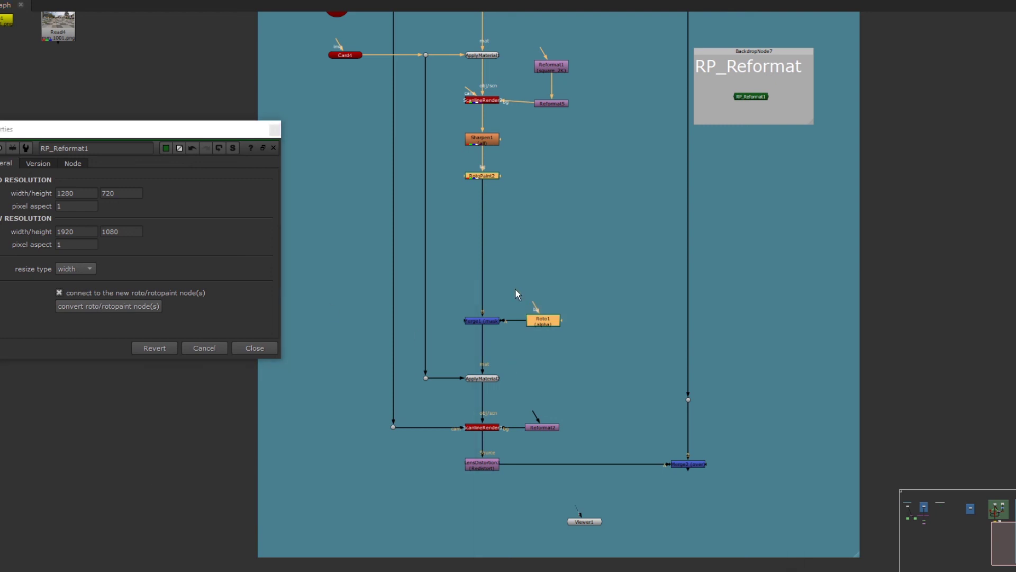
pyautogui.keyDown('shift'); pyautogui.click(592, 330); pyautogui.keyUp('shift')
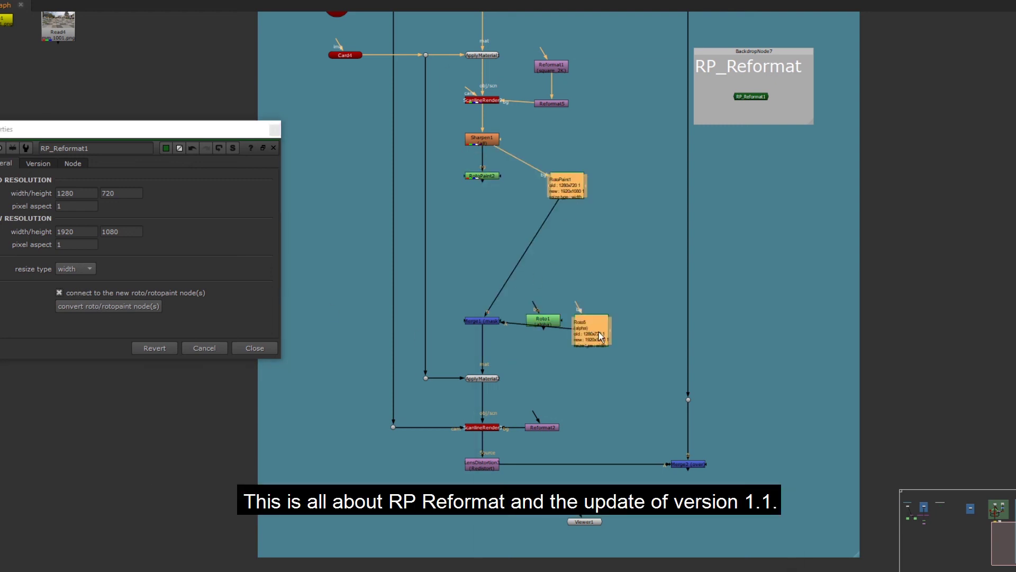
pyautogui.moveTo(592, 330); pyautogui.dragTo(611, 305)
pyautogui.hotkey('ctrl', 'z')
pyautogui.click(178, 292)
pyautogui.click(175, 293)
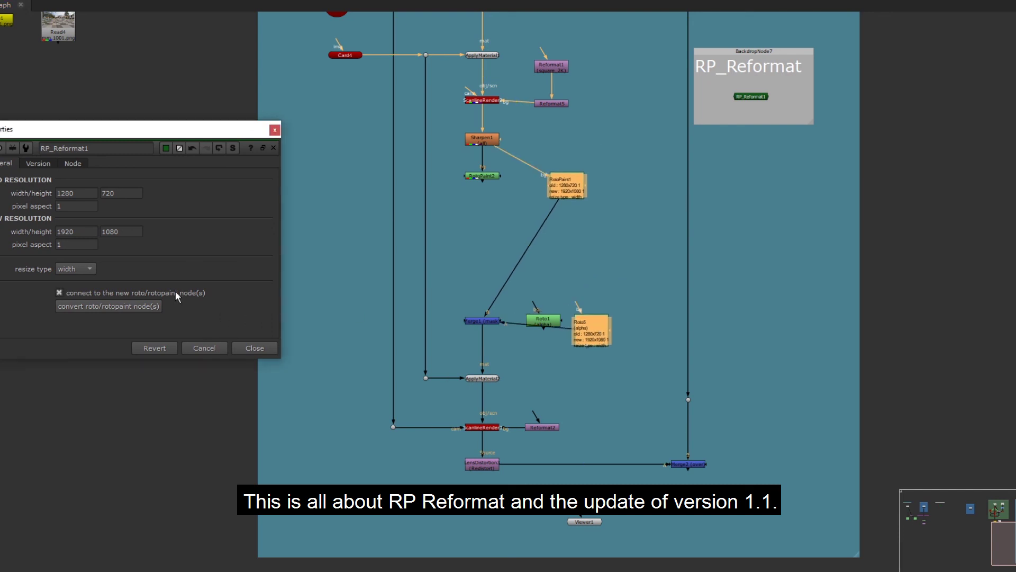